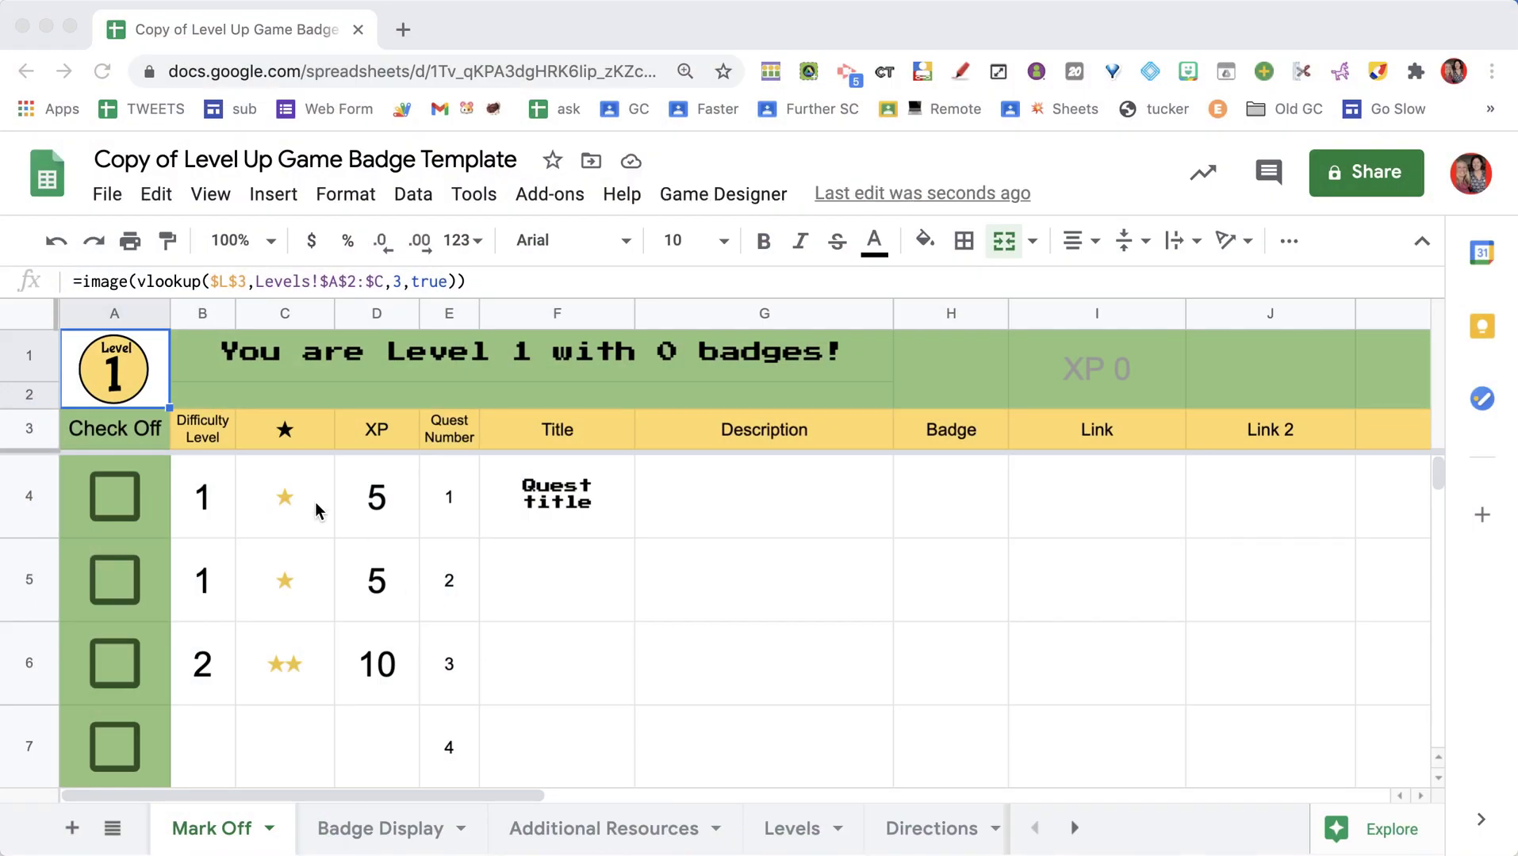
Step: Fill in quest 1 with the title "Color Me Mine" and the description "Color a map"
{"action": "left_click_drag", "start_coordinate": [202, 508], "coordinate": [425, 617]}
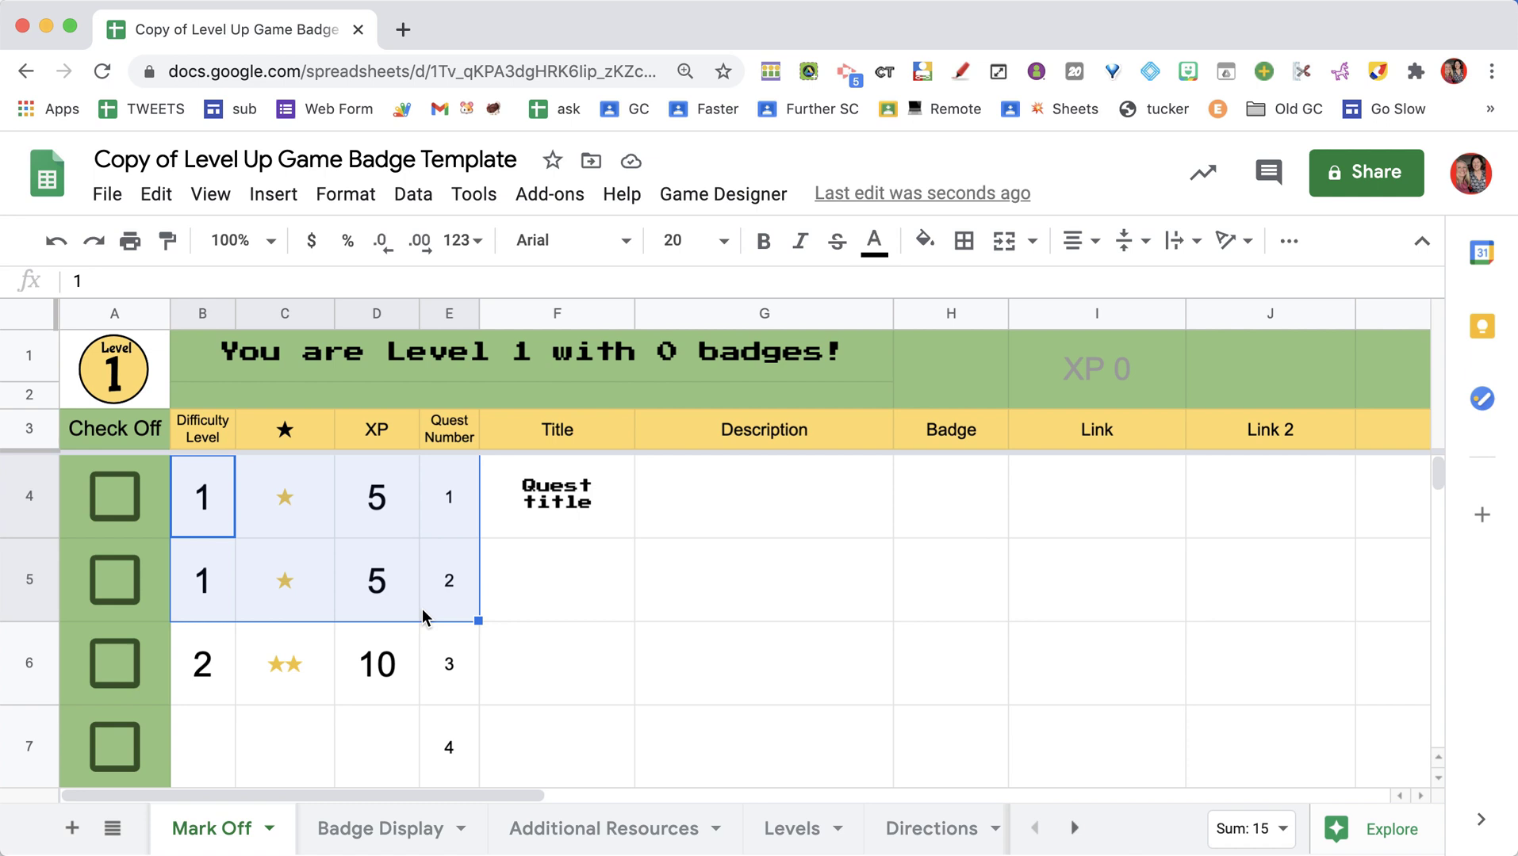
{"action": "left_click", "coordinate": [565, 512]}
{"action": "type", "text": "Color Me Mine"}
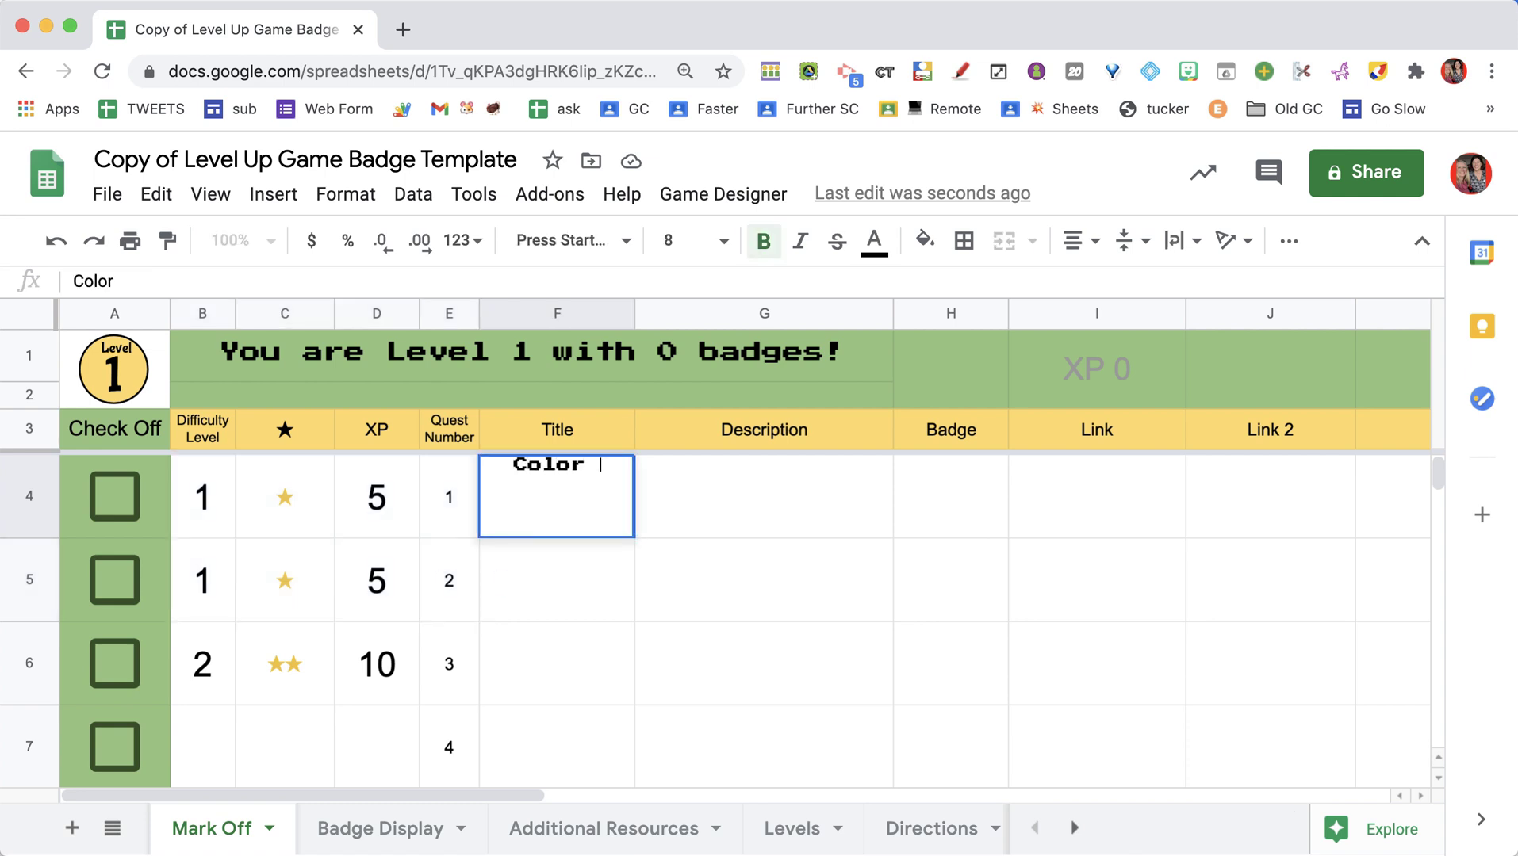
{"action": "key", "text": "Tab"}
{"action": "type", "text": "Color a map"}
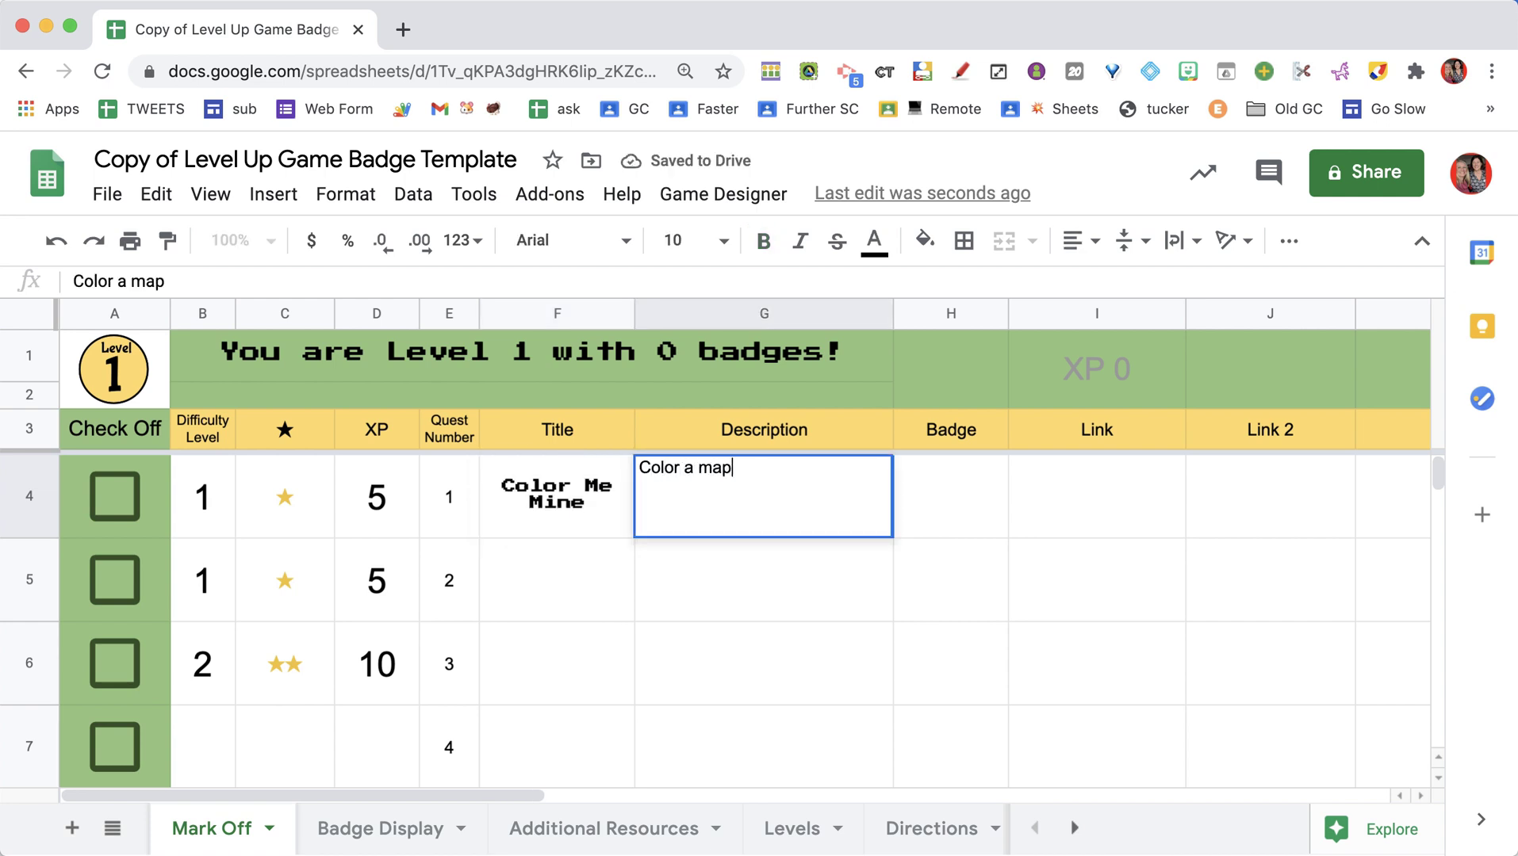
{"action": "key", "text": "Return"}
Step: Fill in quest 2 with the title "Copy This" and the description "Copy down a definition"
{"action": "left_click", "coordinate": [773, 560]}
{"action": "type", "text": "Copy "}
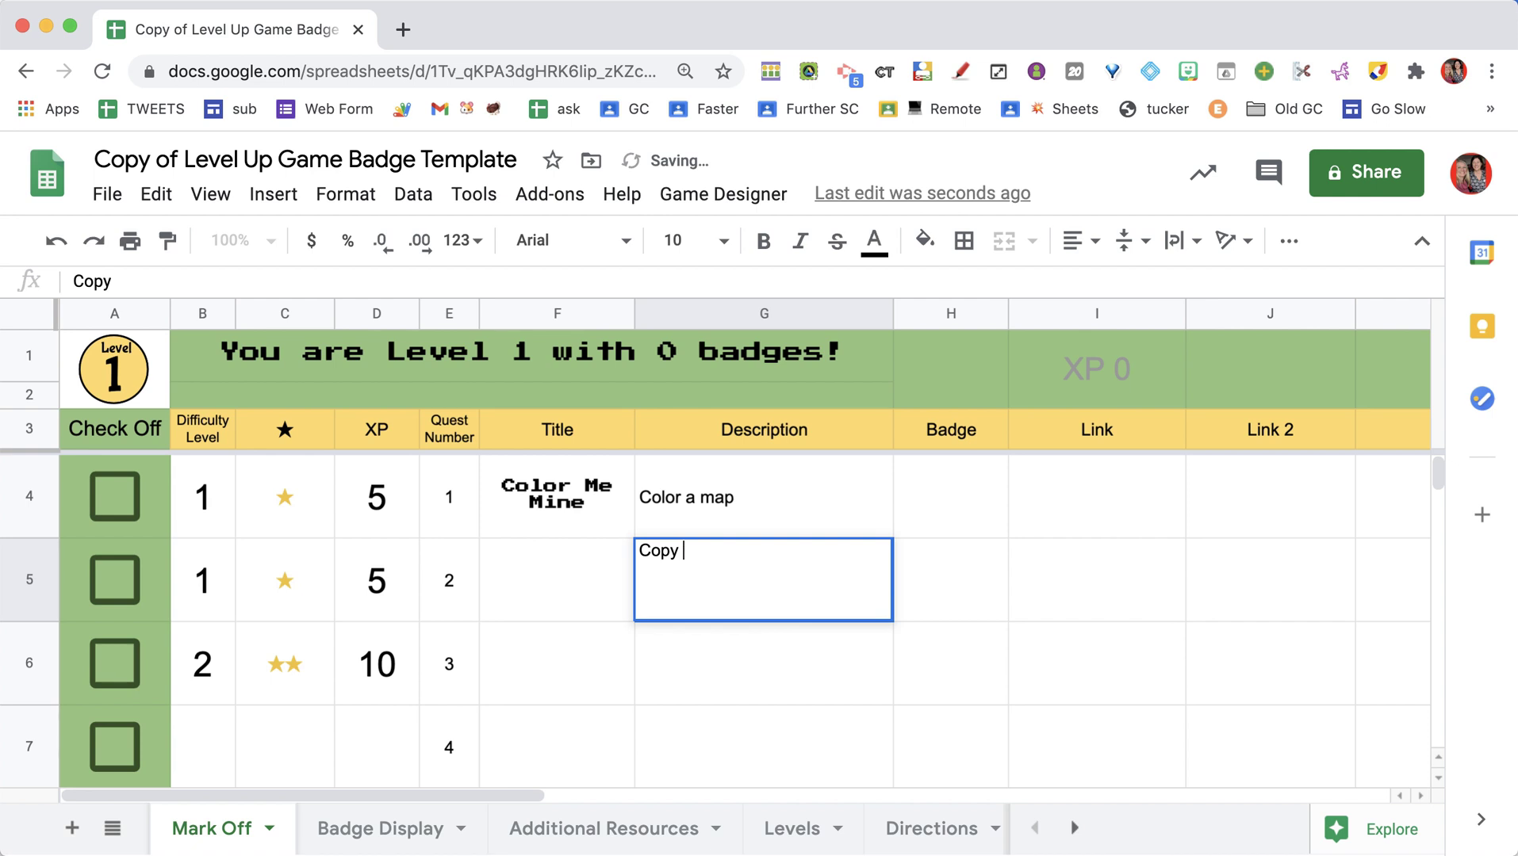
{"action": "type", "text": "down a definition"}
{"action": "left_click", "coordinate": [540, 610]}
{"action": "type", "text": "Copy This"}
{"action": "key", "text": "Return"}
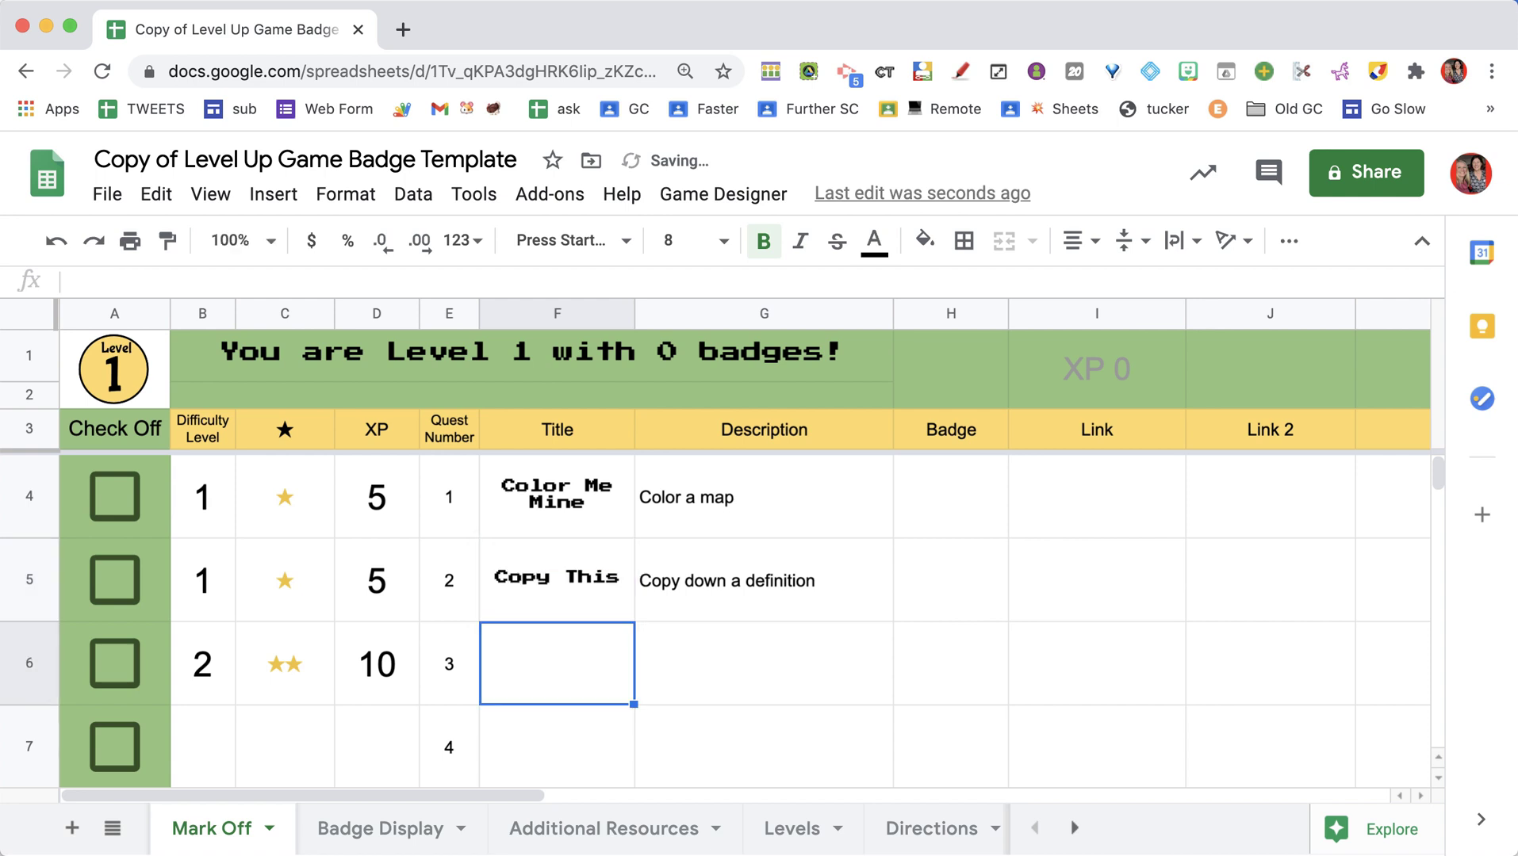
{"action": "left_click", "coordinate": [562, 608]}
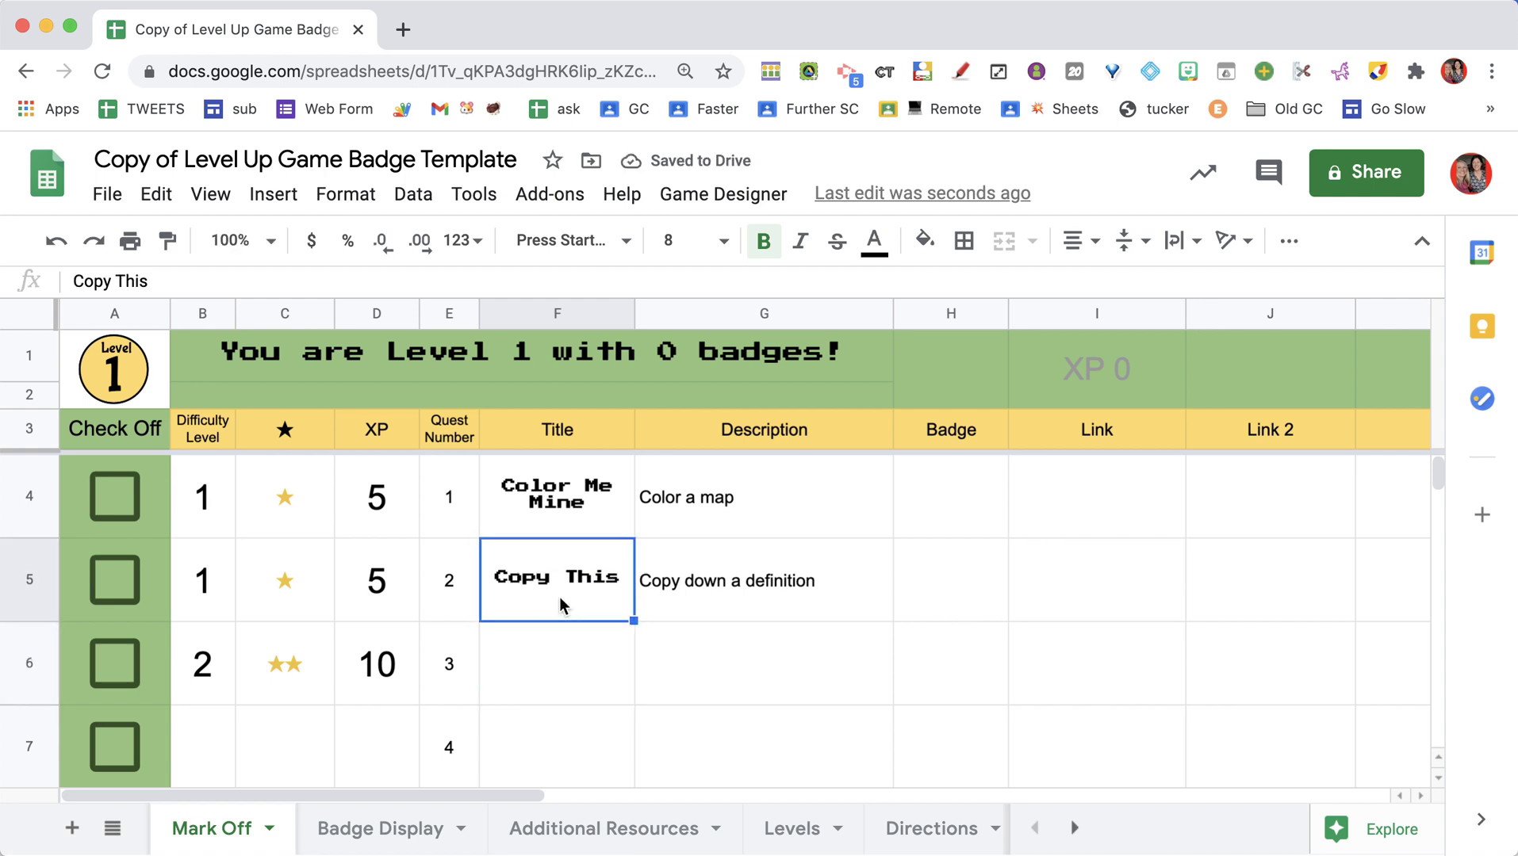
Step: Check off quests 1, 2 and 3 to test the badge and level display
{"action": "left_click", "coordinate": [126, 498]}
{"action": "left_click", "coordinate": [112, 593]}
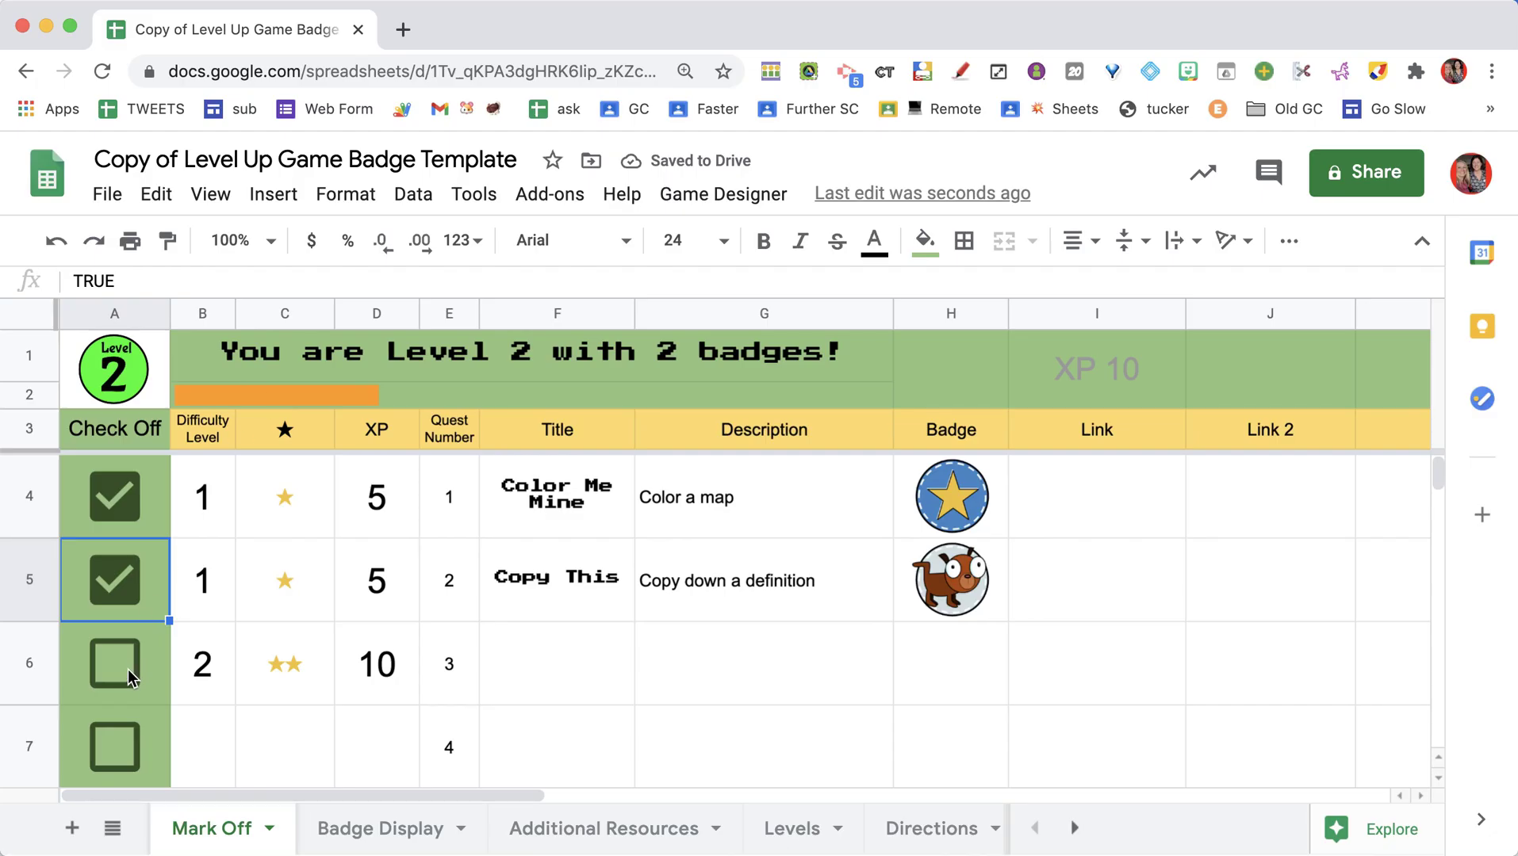
{"action": "left_click", "coordinate": [127, 669]}
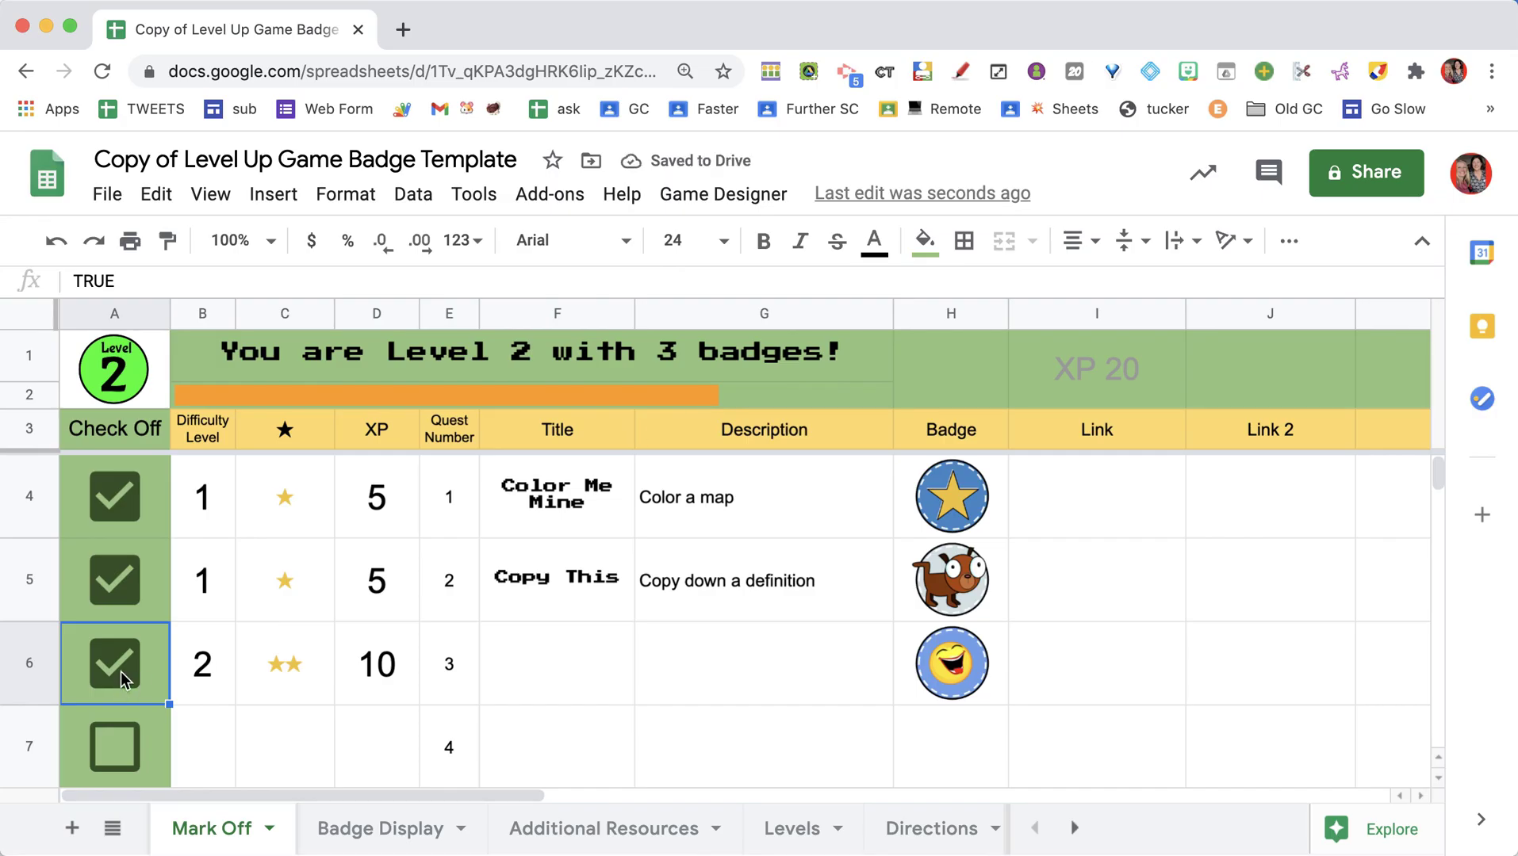
Step: Clear the check marks for quests 1, 2 and 3 and select the quest 3 title cell
{"action": "left_click", "coordinate": [121, 666]}
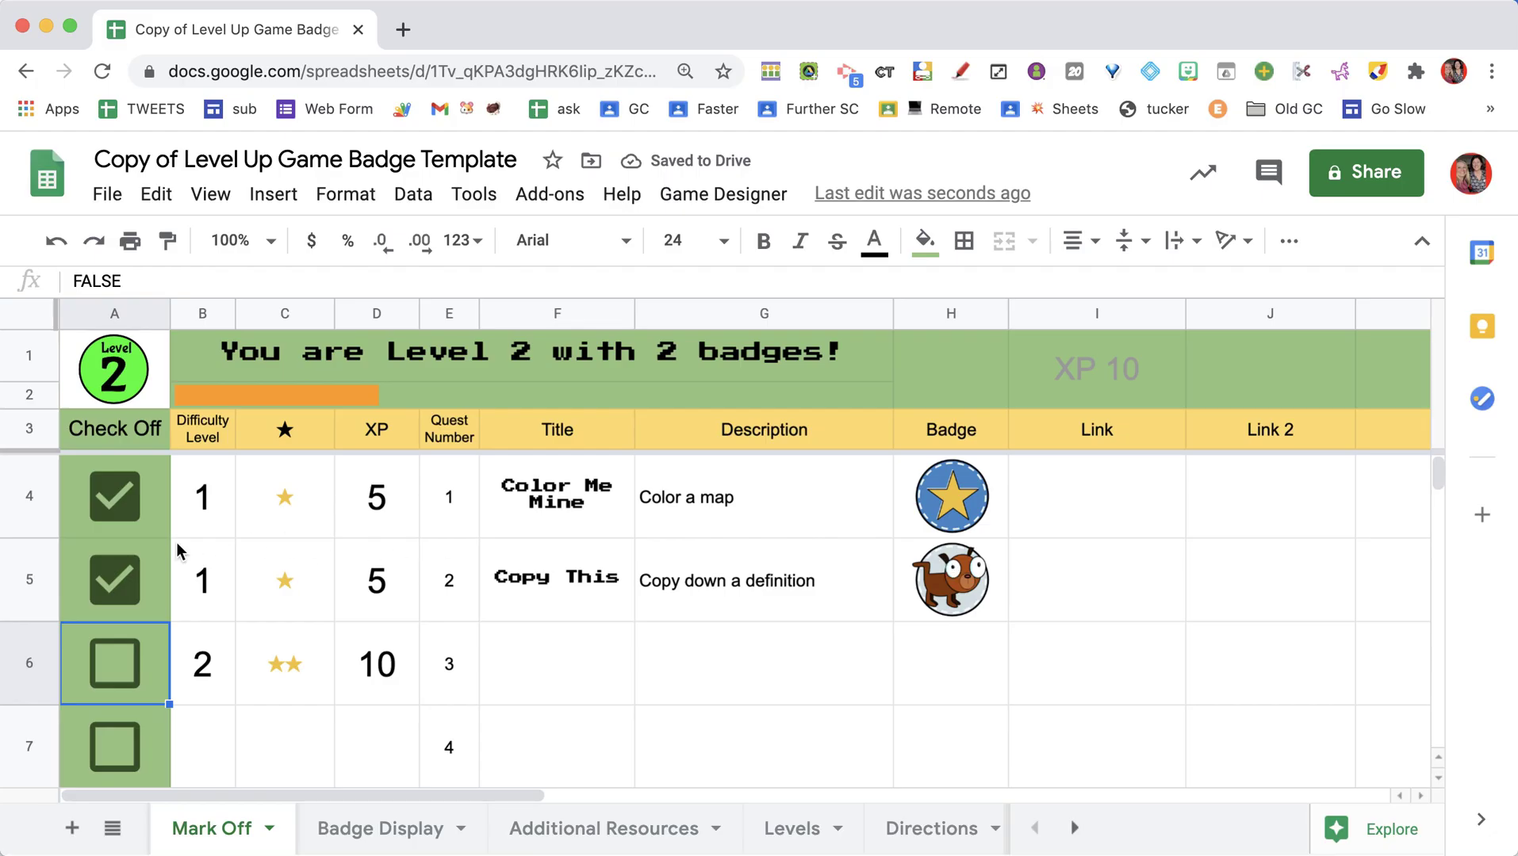
{"action": "left_click", "coordinate": [113, 581]}
{"action": "left_click", "coordinate": [110, 504]}
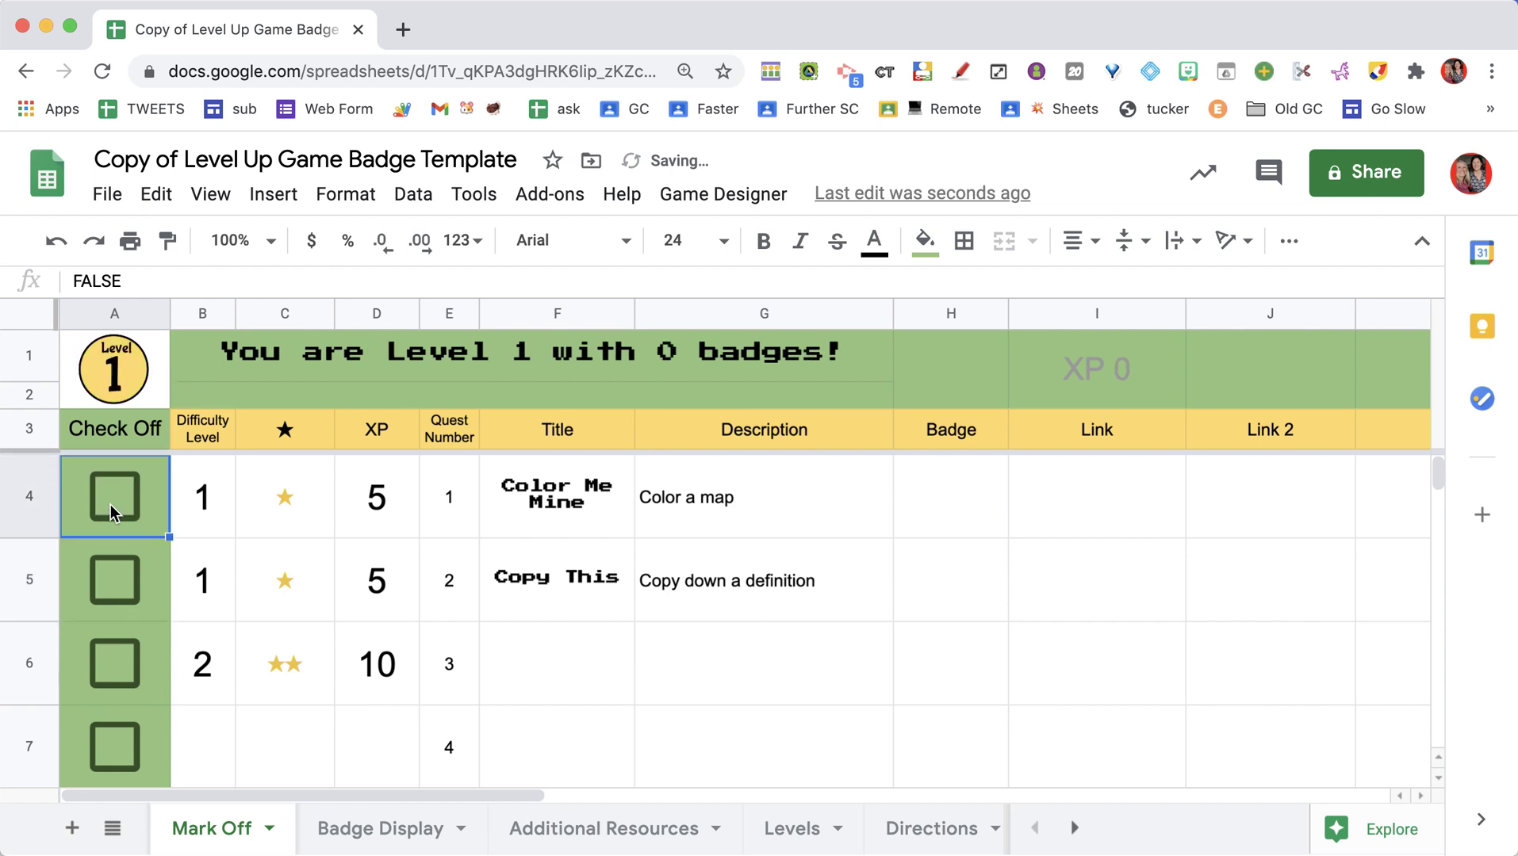
{"action": "left_click", "coordinate": [629, 662]}
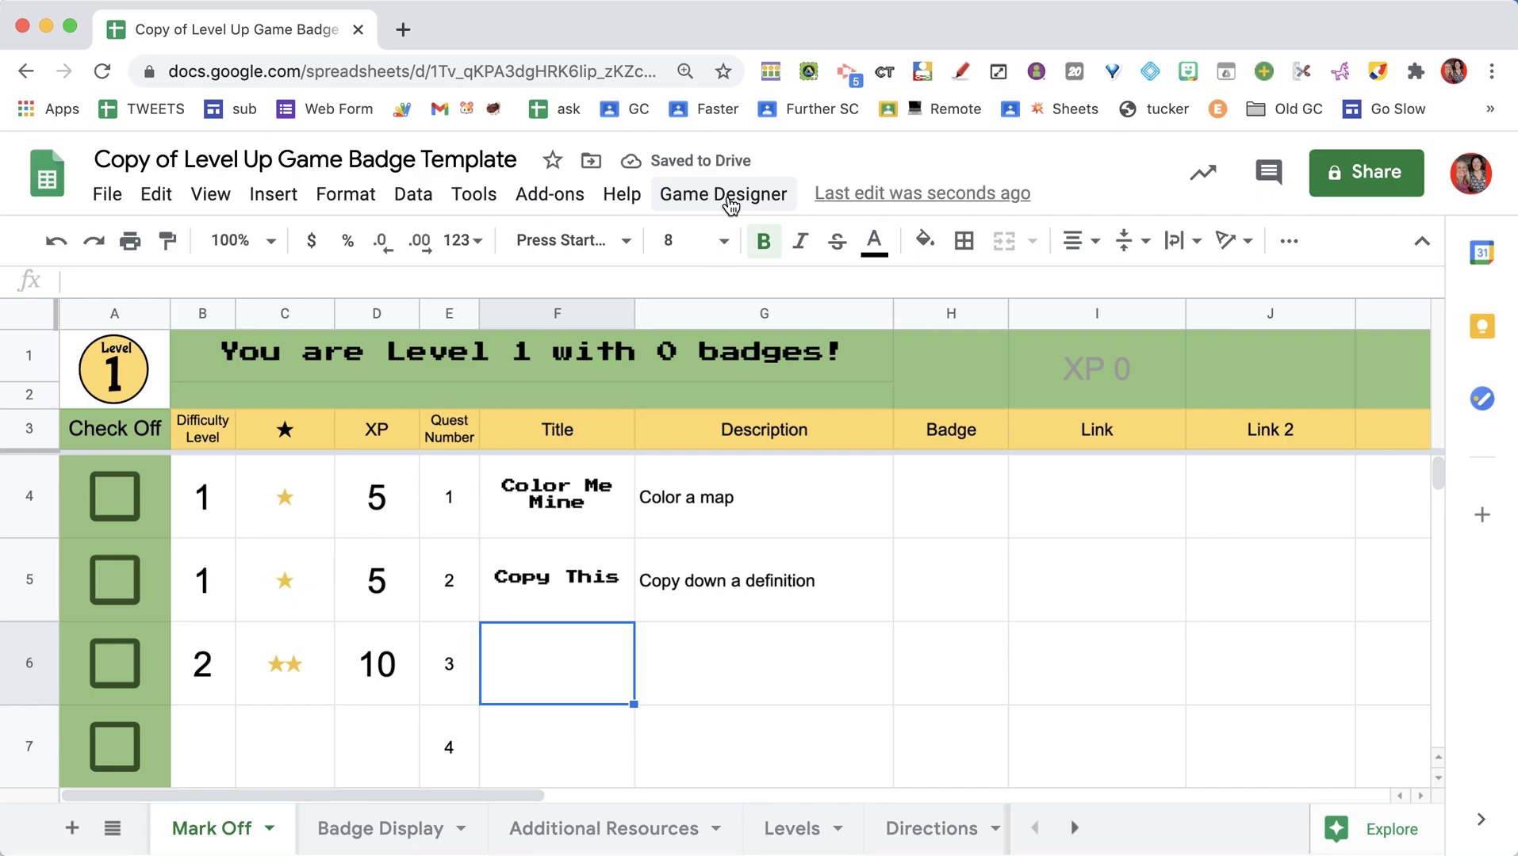
Step: Start the Game Designer's Color Changer script and continue with its authorization
{"action": "left_click", "coordinate": [728, 201]}
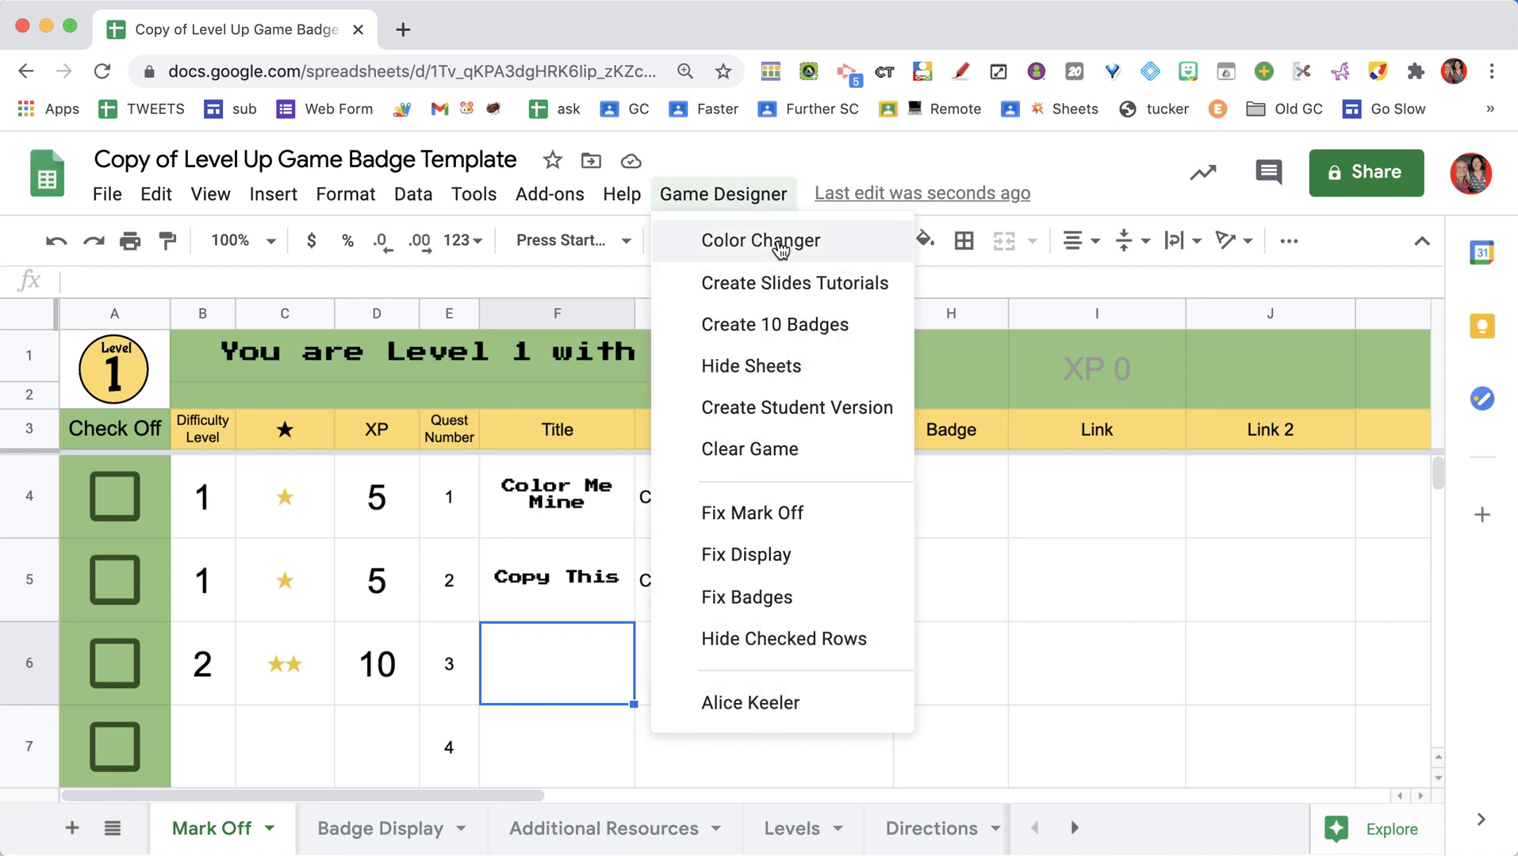
{"action": "left_click", "coordinate": [836, 246]}
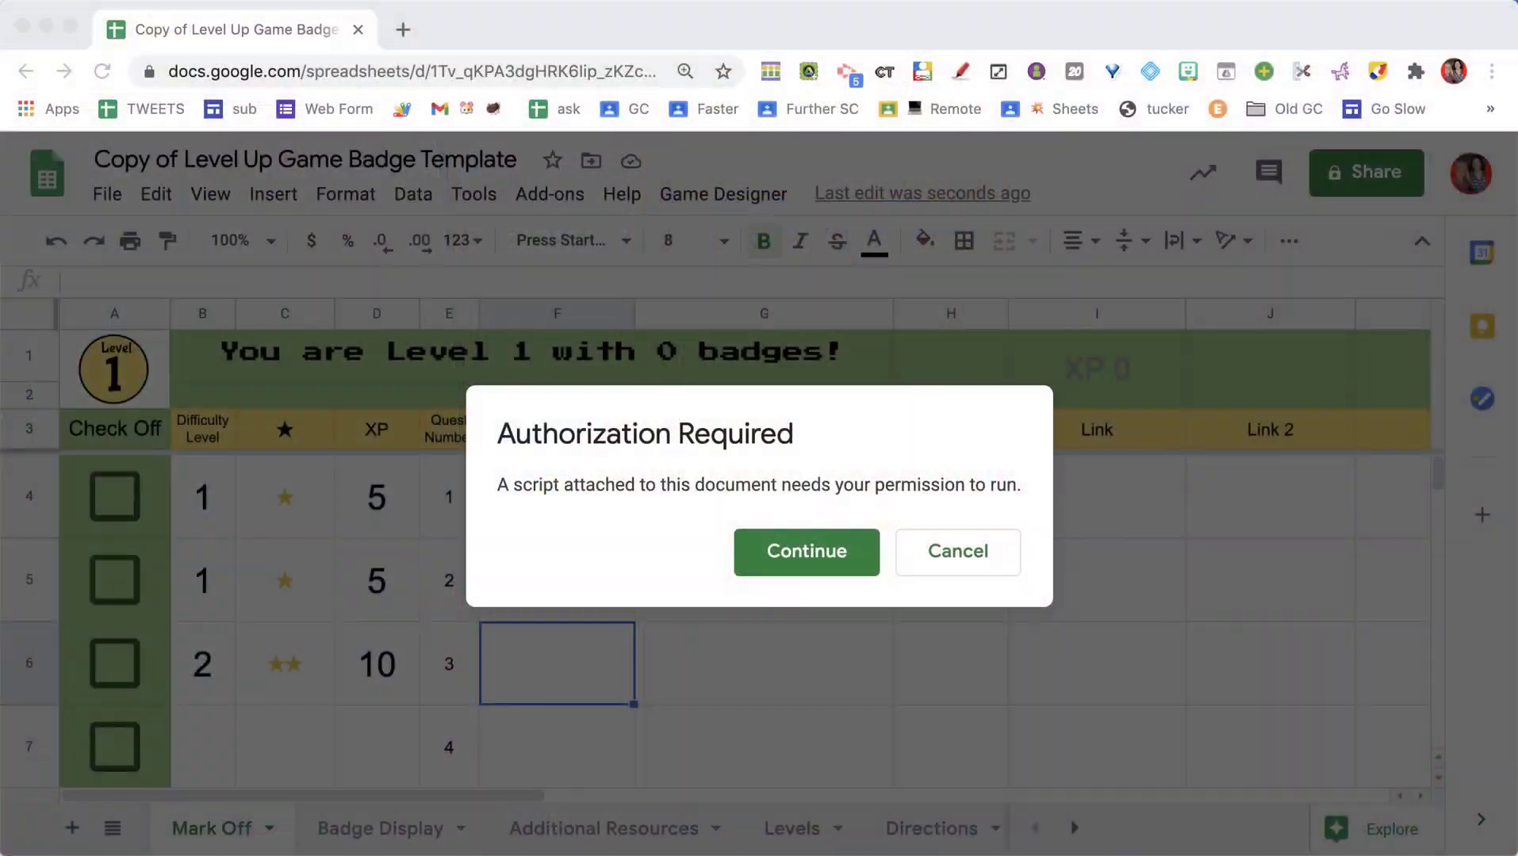
{"action": "left_click", "coordinate": [857, 551]}
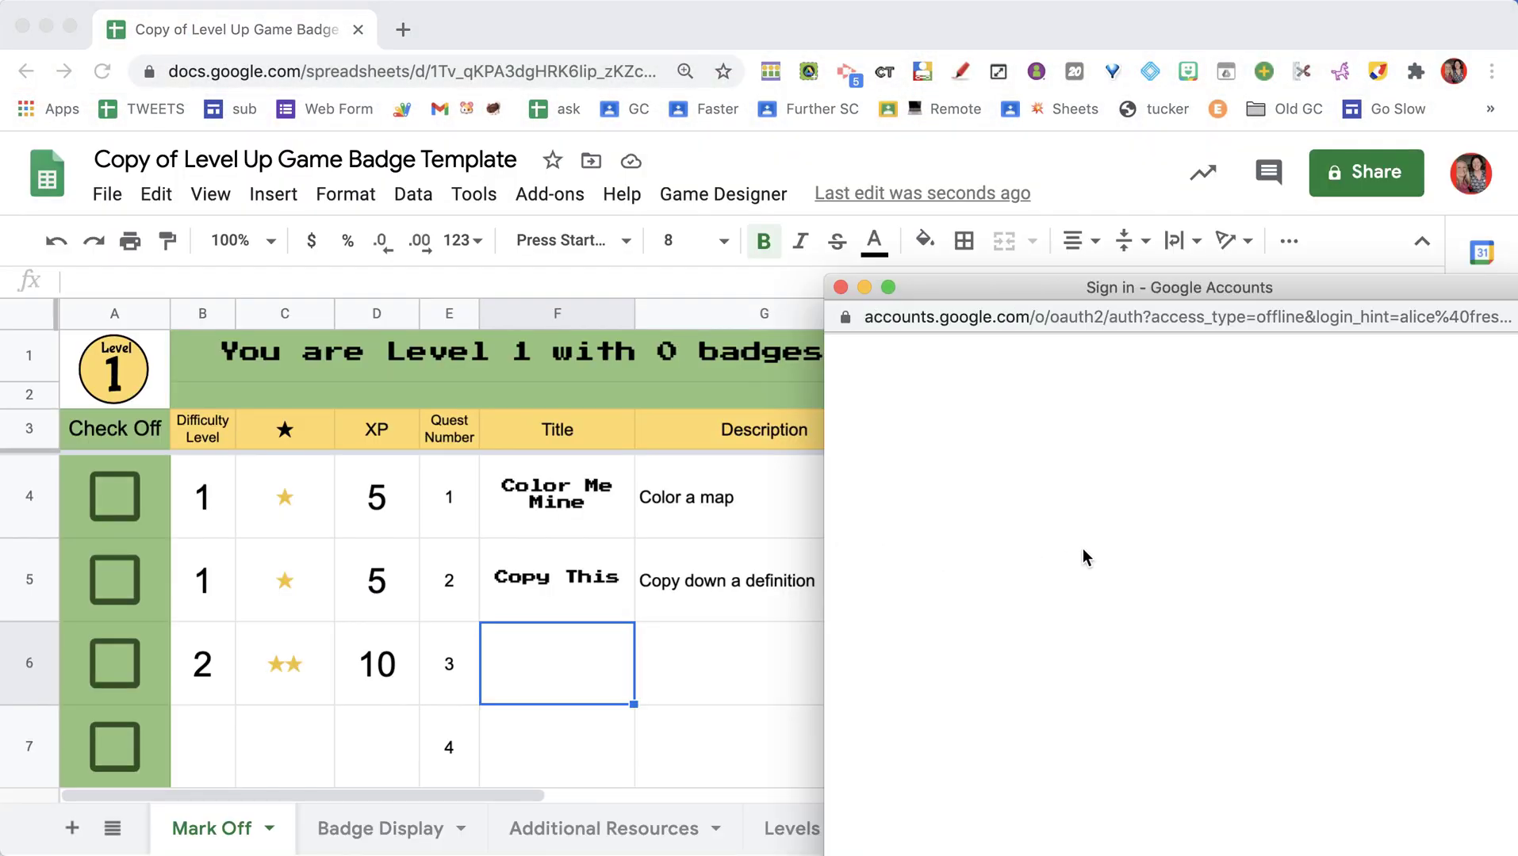
{"action": "left_click", "coordinate": [803, 612]}
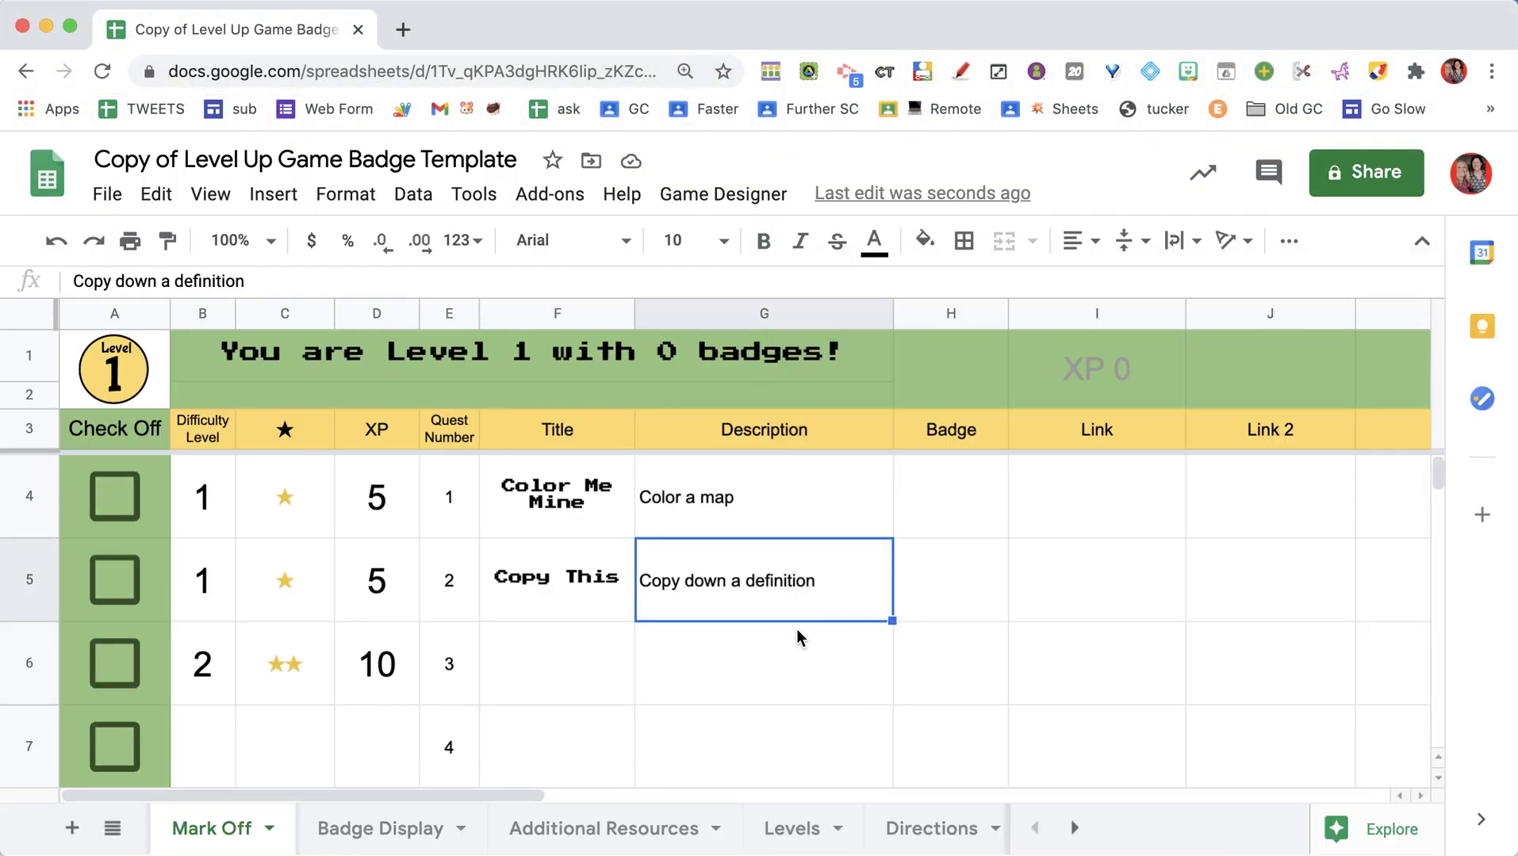
Step: Run Color Changer twice to try out different color schemes on the Mark Off sheet
{"action": "left_click", "coordinate": [728, 198]}
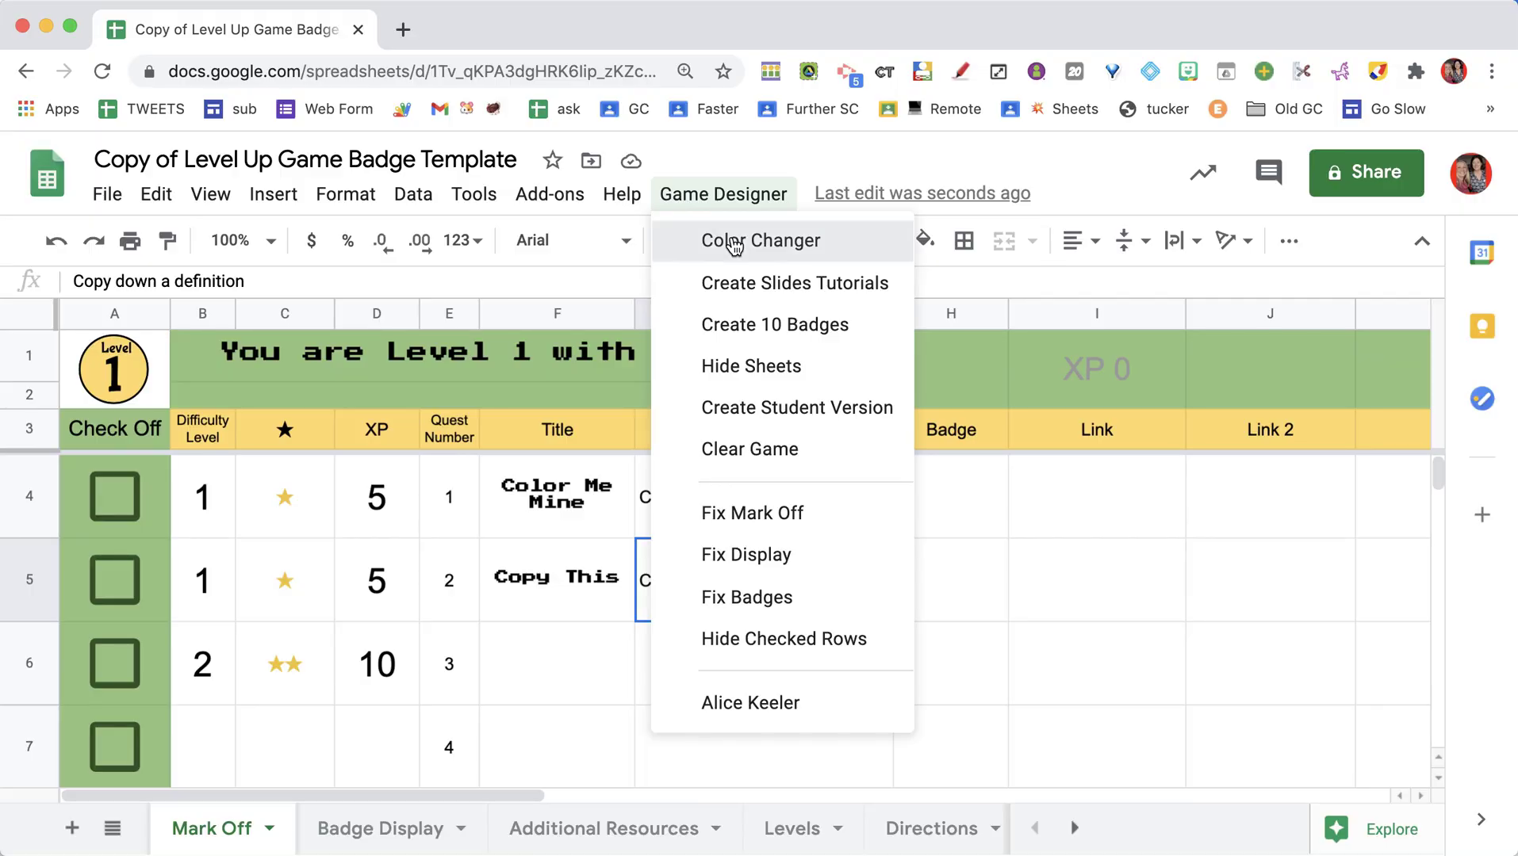
{"action": "left_click", "coordinate": [729, 243]}
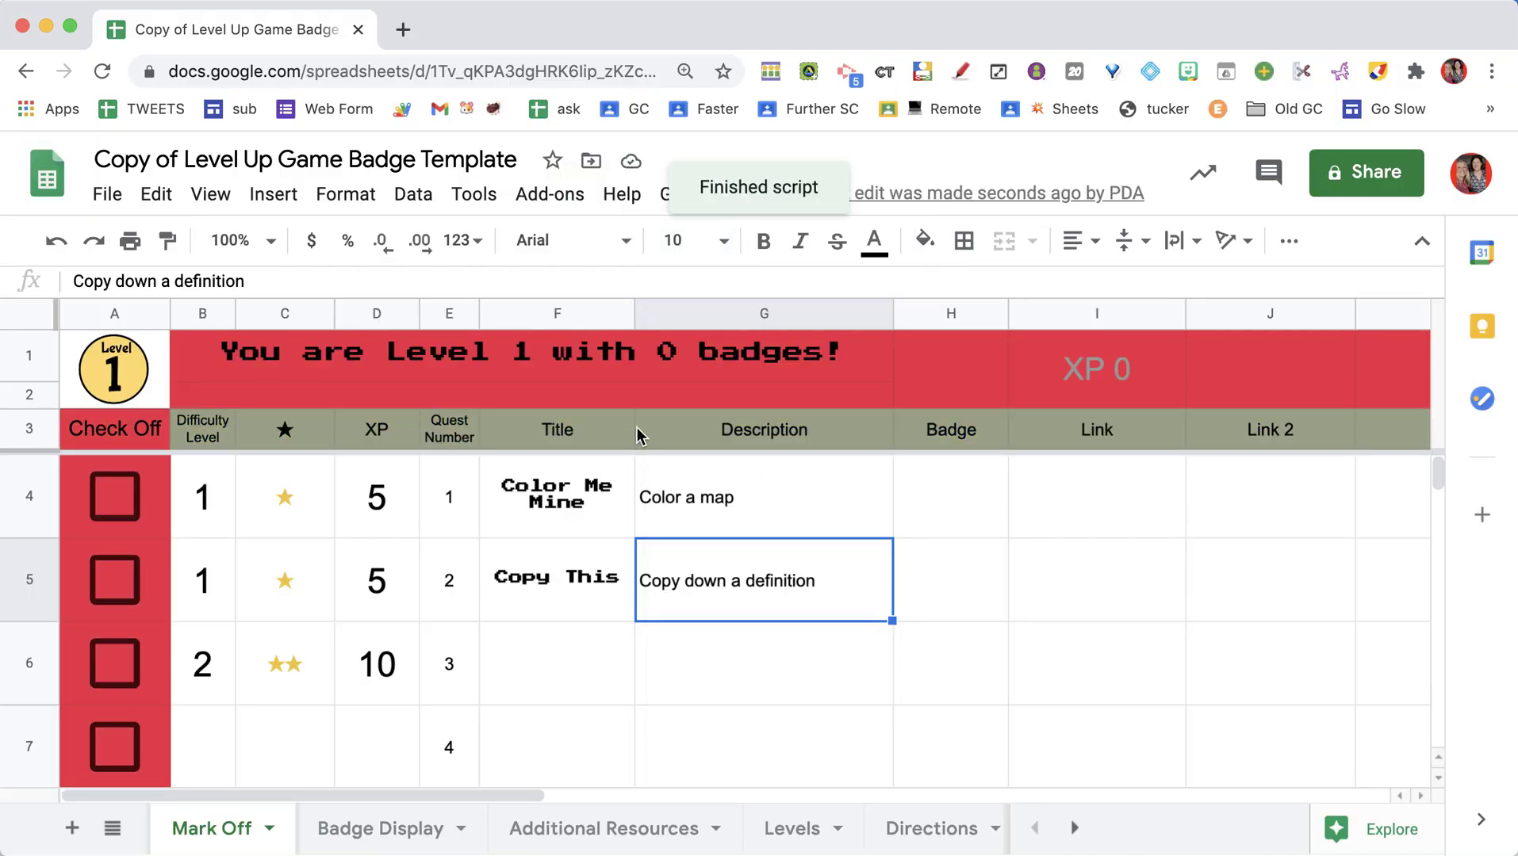
{"action": "left_click", "coordinate": [678, 198]}
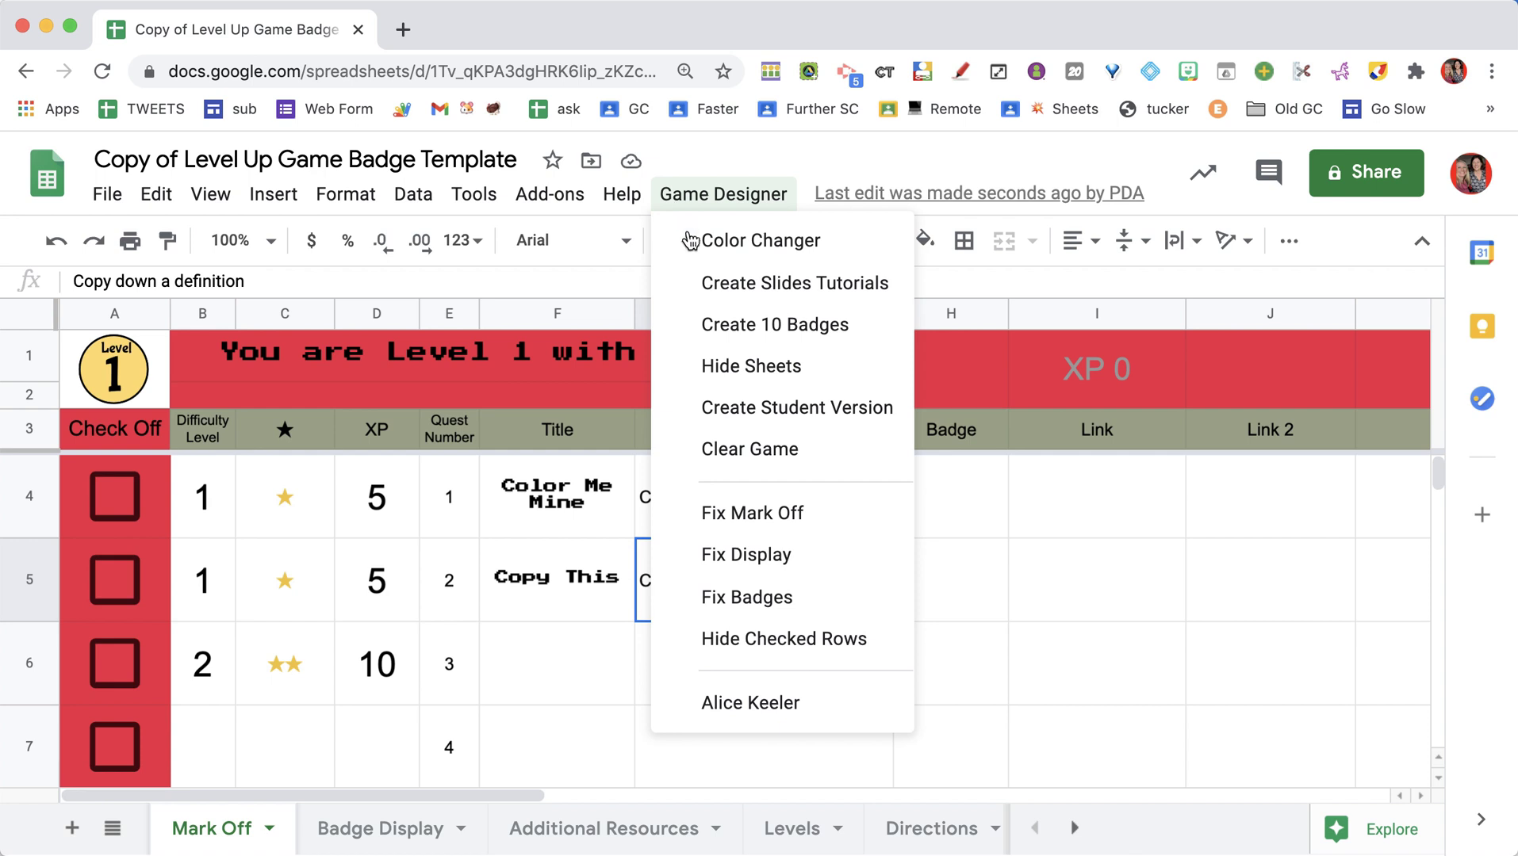
{"action": "left_click", "coordinate": [691, 239]}
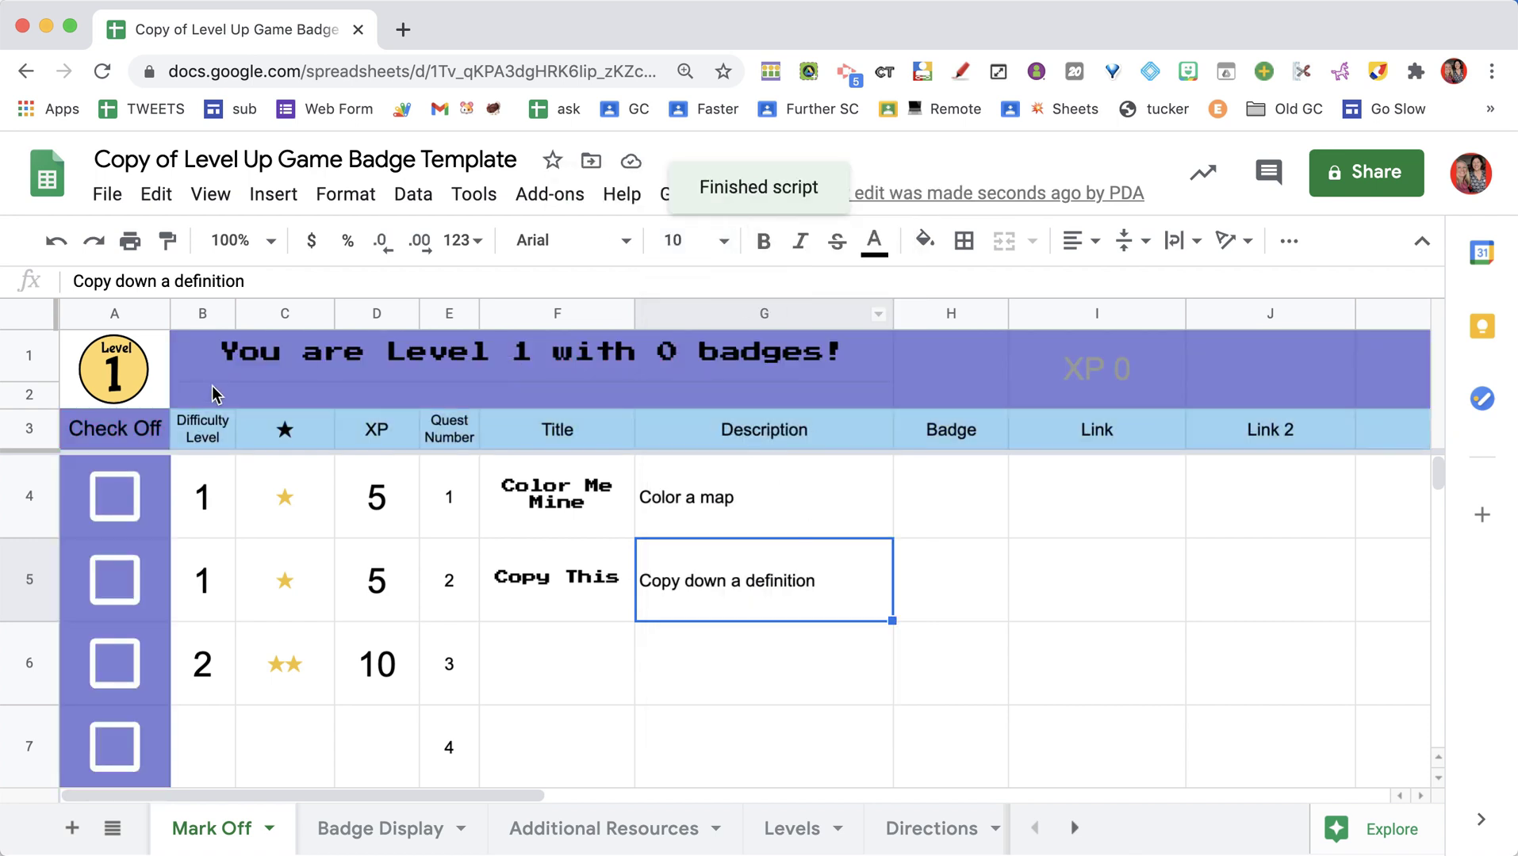
Step: Fill the level message banner from column B to column H in rows 1 and 2 with bright green
{"action": "left_click_drag", "start_coordinate": [212, 362], "coordinate": [946, 383]}
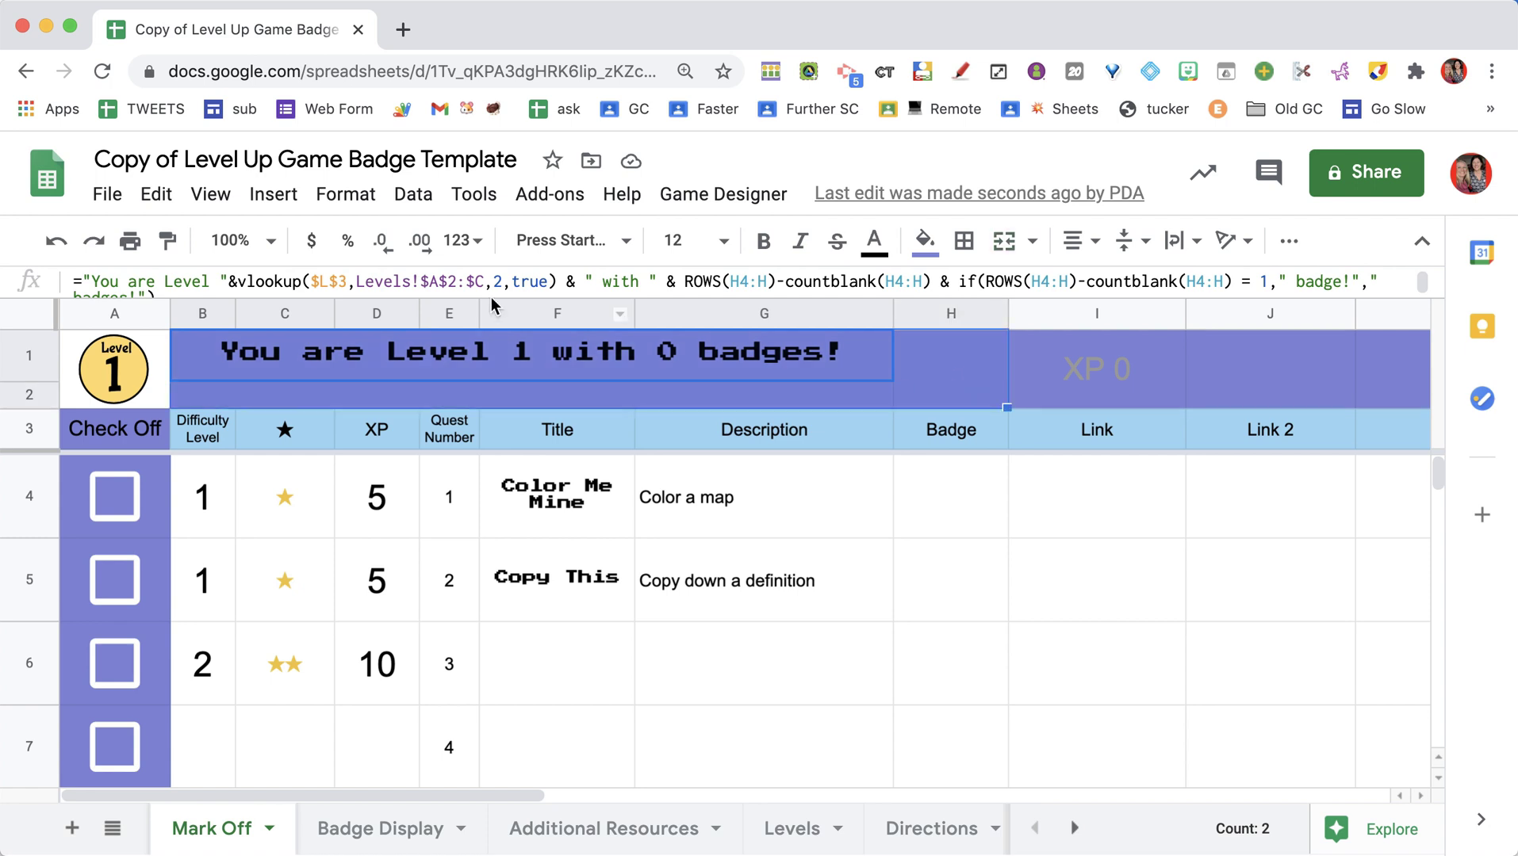
{"action": "left_click", "coordinate": [925, 241]}
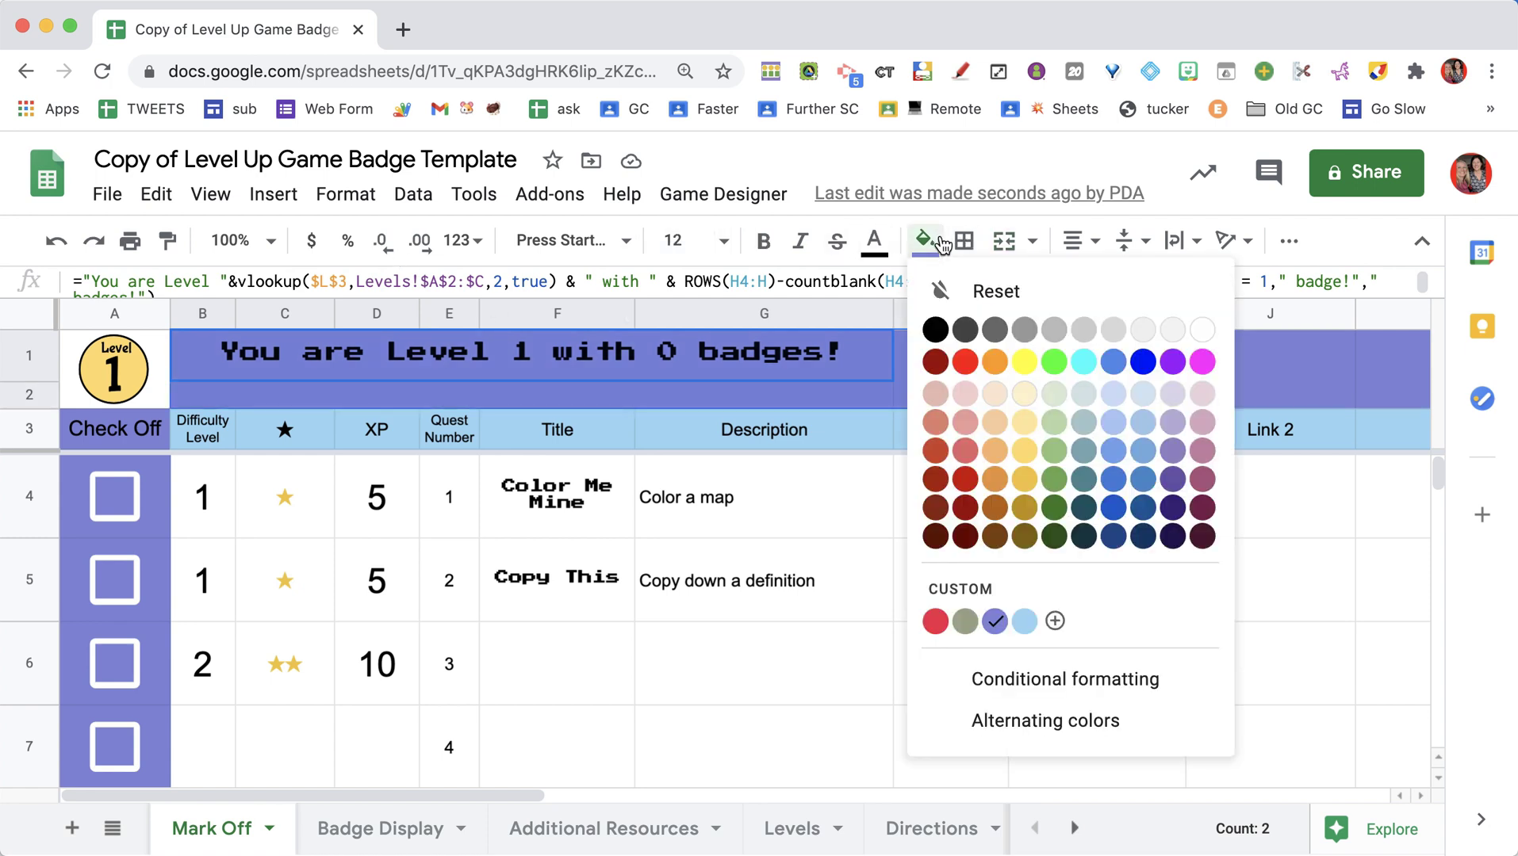
{"action": "left_click", "coordinate": [1052, 361]}
{"action": "left_click", "coordinate": [812, 638]}
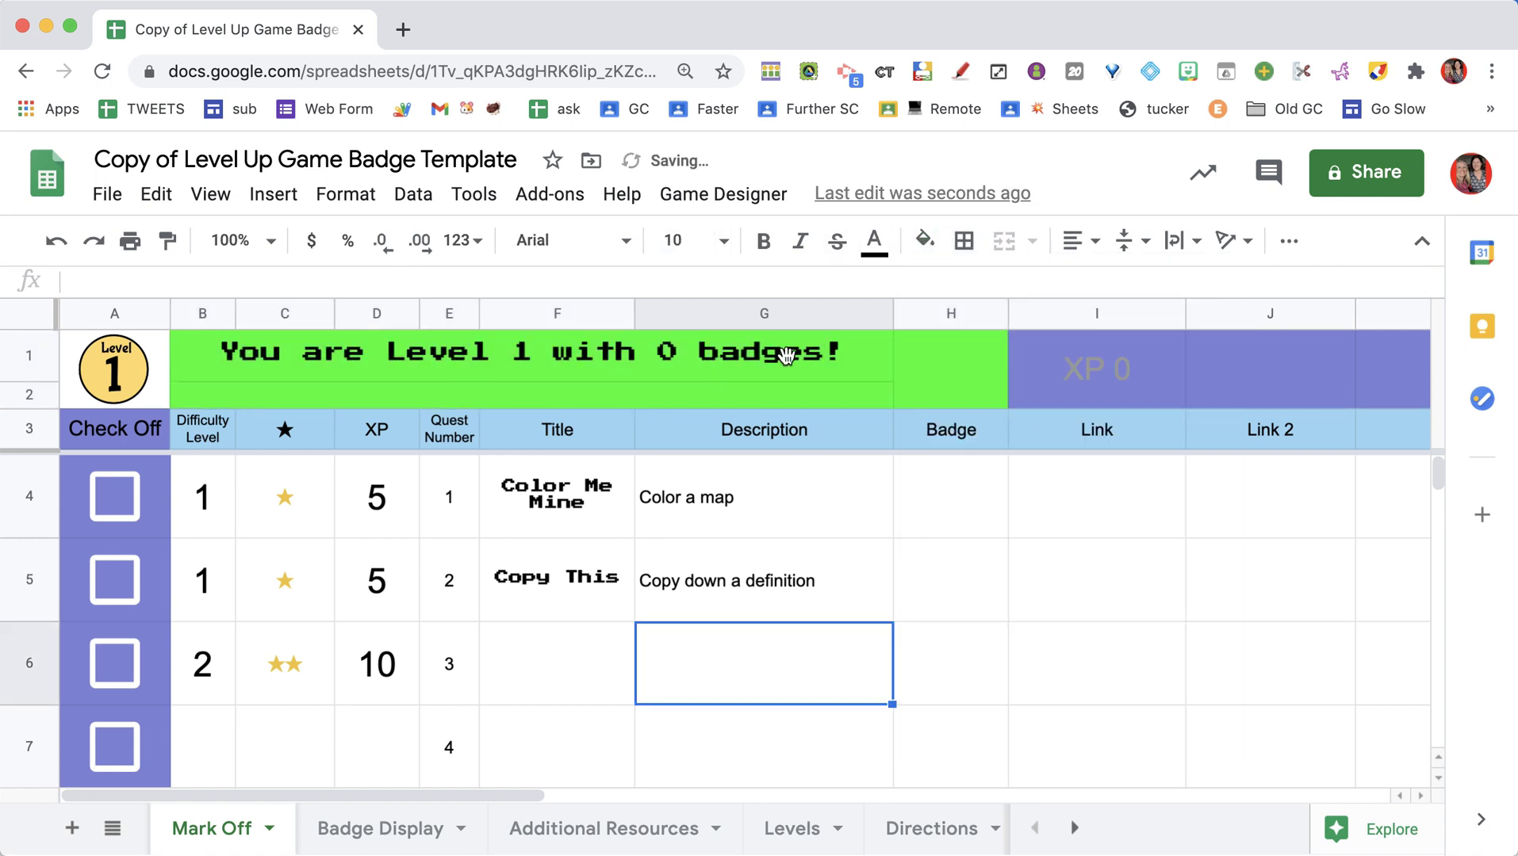
Step: Run Color Changer once more to recolor the Mark Off sheet, and select the quest title cells from F4 down
{"action": "left_click", "coordinate": [723, 195]}
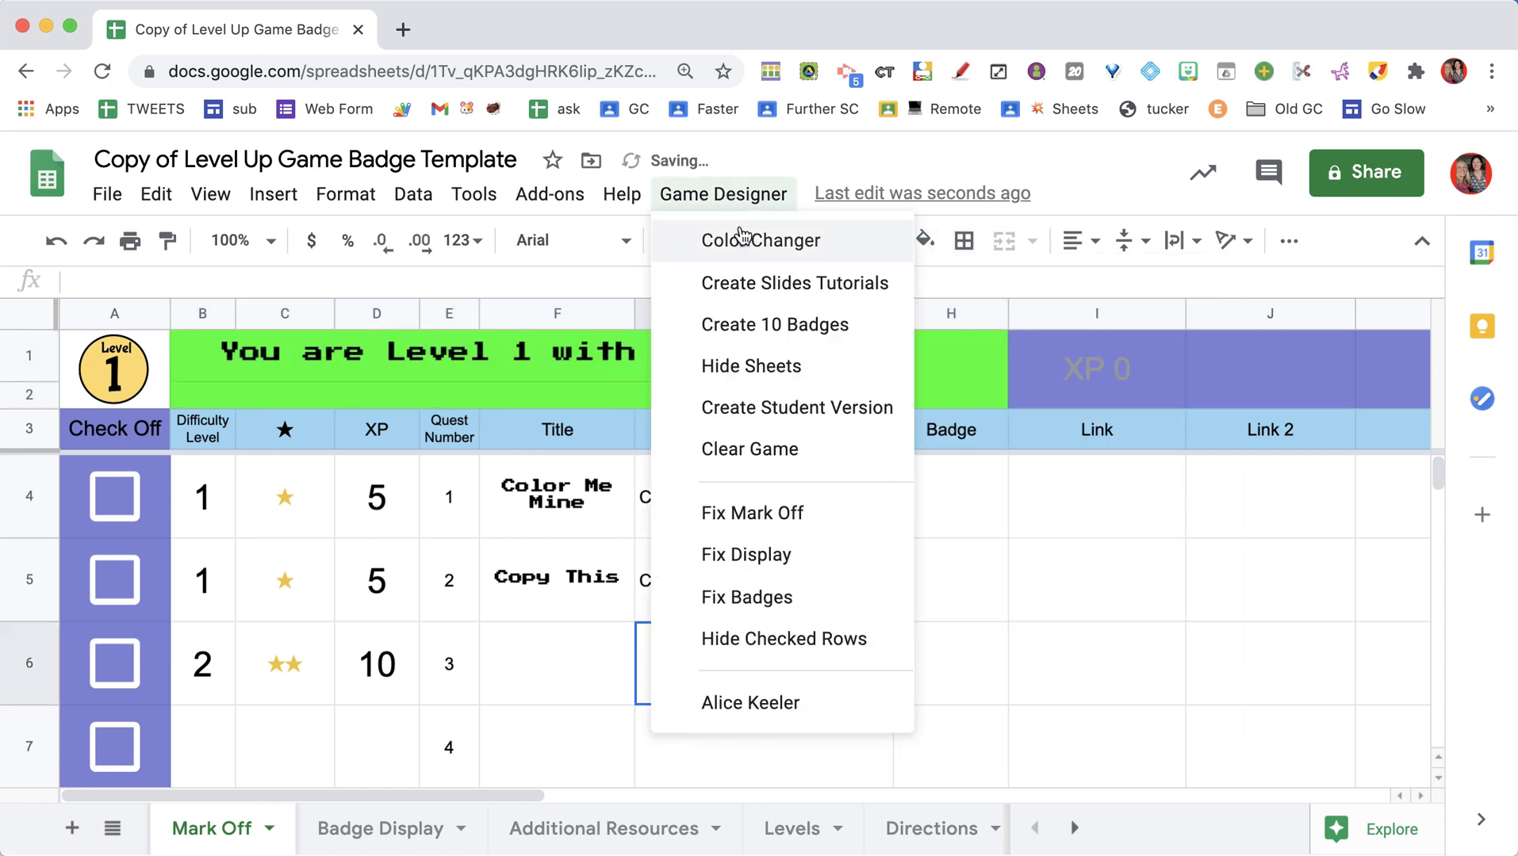
{"action": "left_click", "coordinate": [783, 250]}
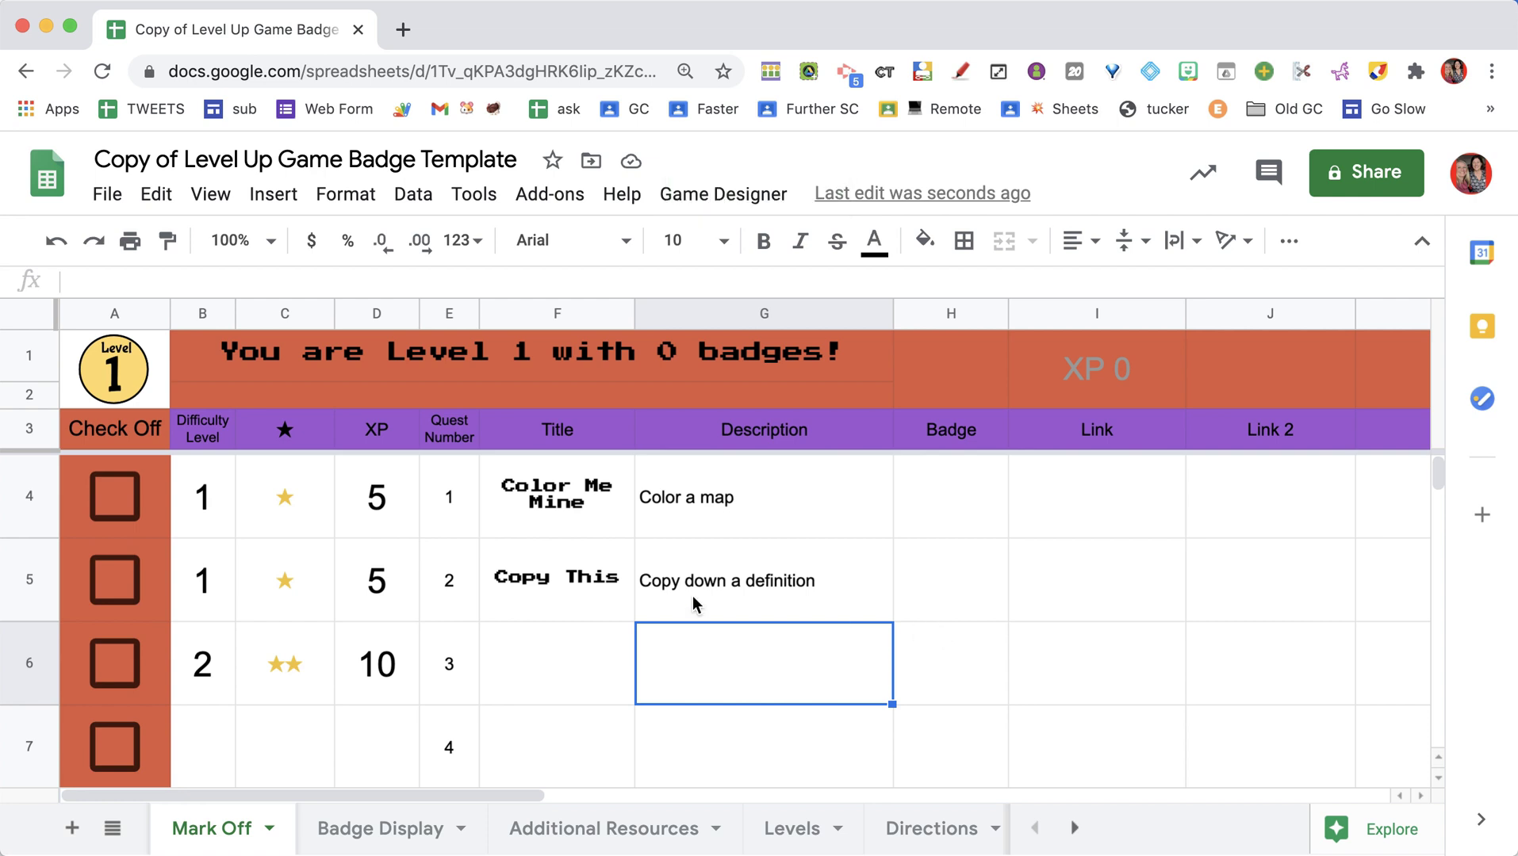
{"action": "left_click_drag", "start_coordinate": [492, 487], "coordinate": [578, 745]}
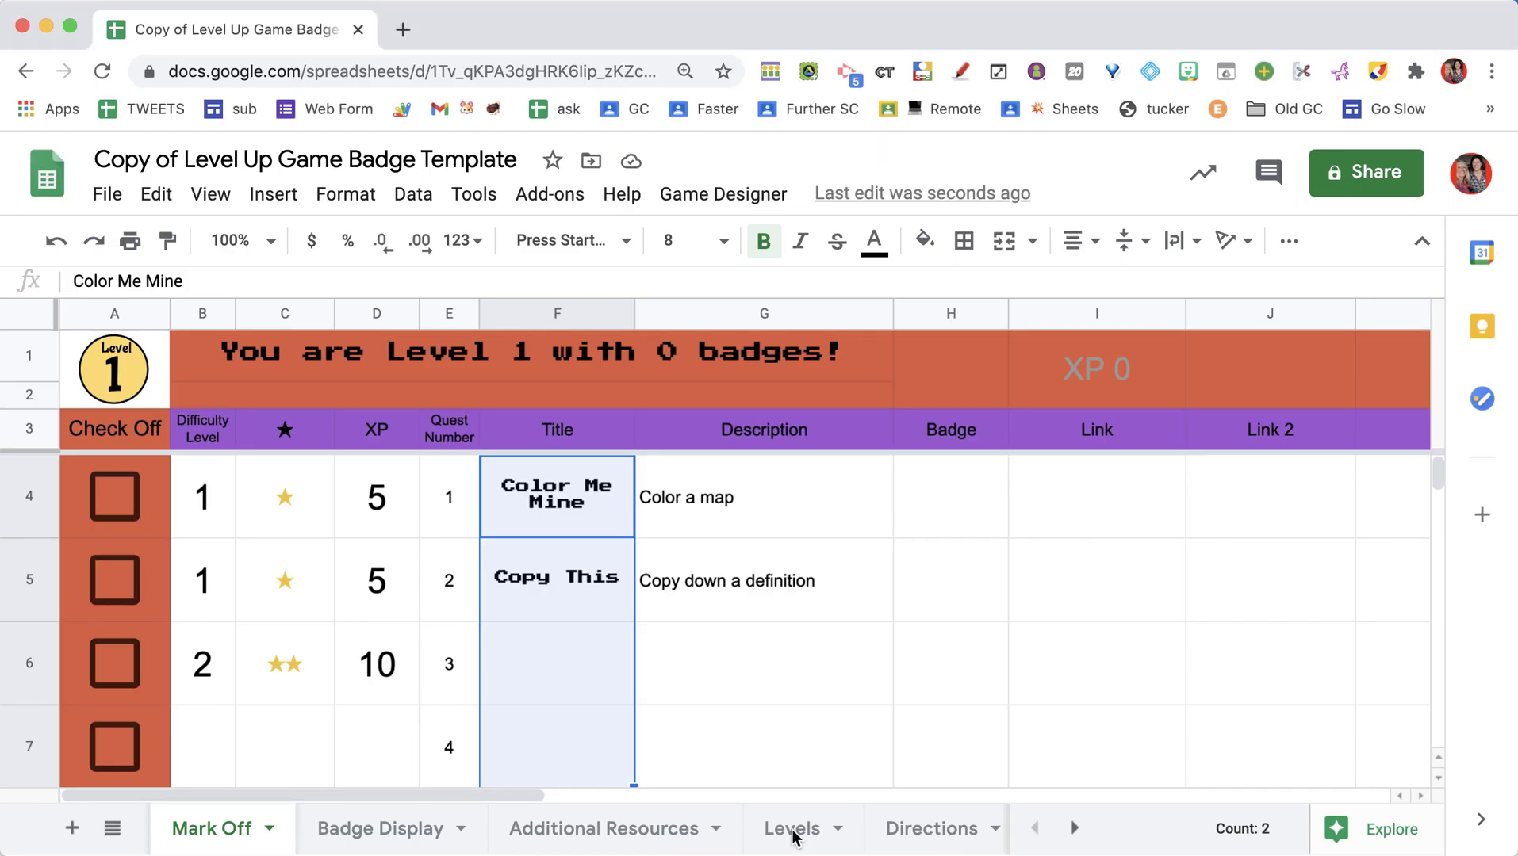
Step: Open the Levels sheet and examine the minimum XP values for levels 2 through 6
{"action": "left_click", "coordinate": [806, 837]}
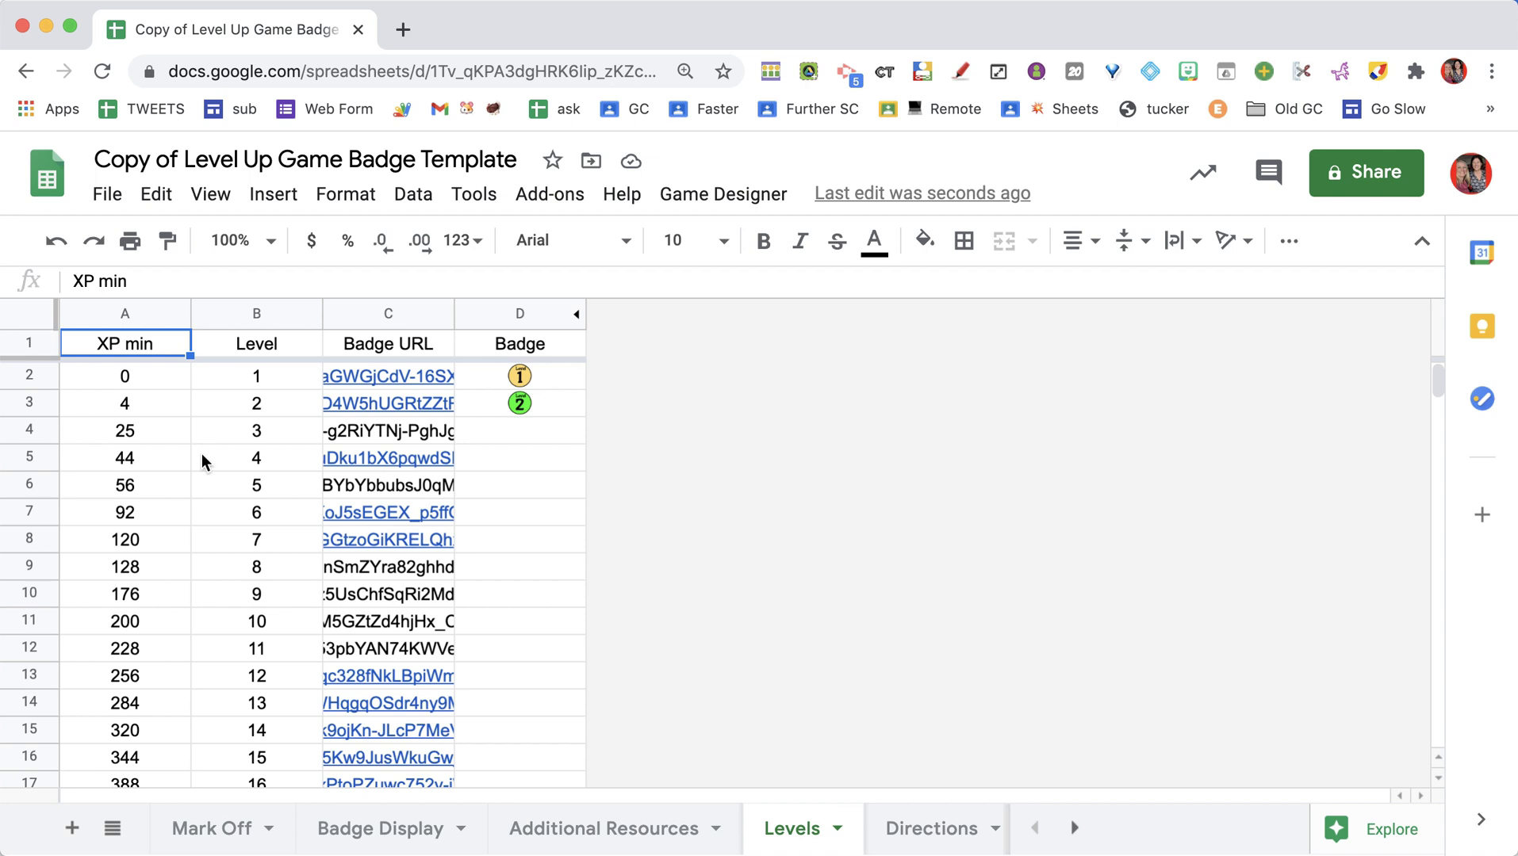
{"action": "left_click", "coordinate": [144, 412]}
{"action": "left_click", "coordinate": [142, 429]}
{"action": "left_click", "coordinate": [144, 464]}
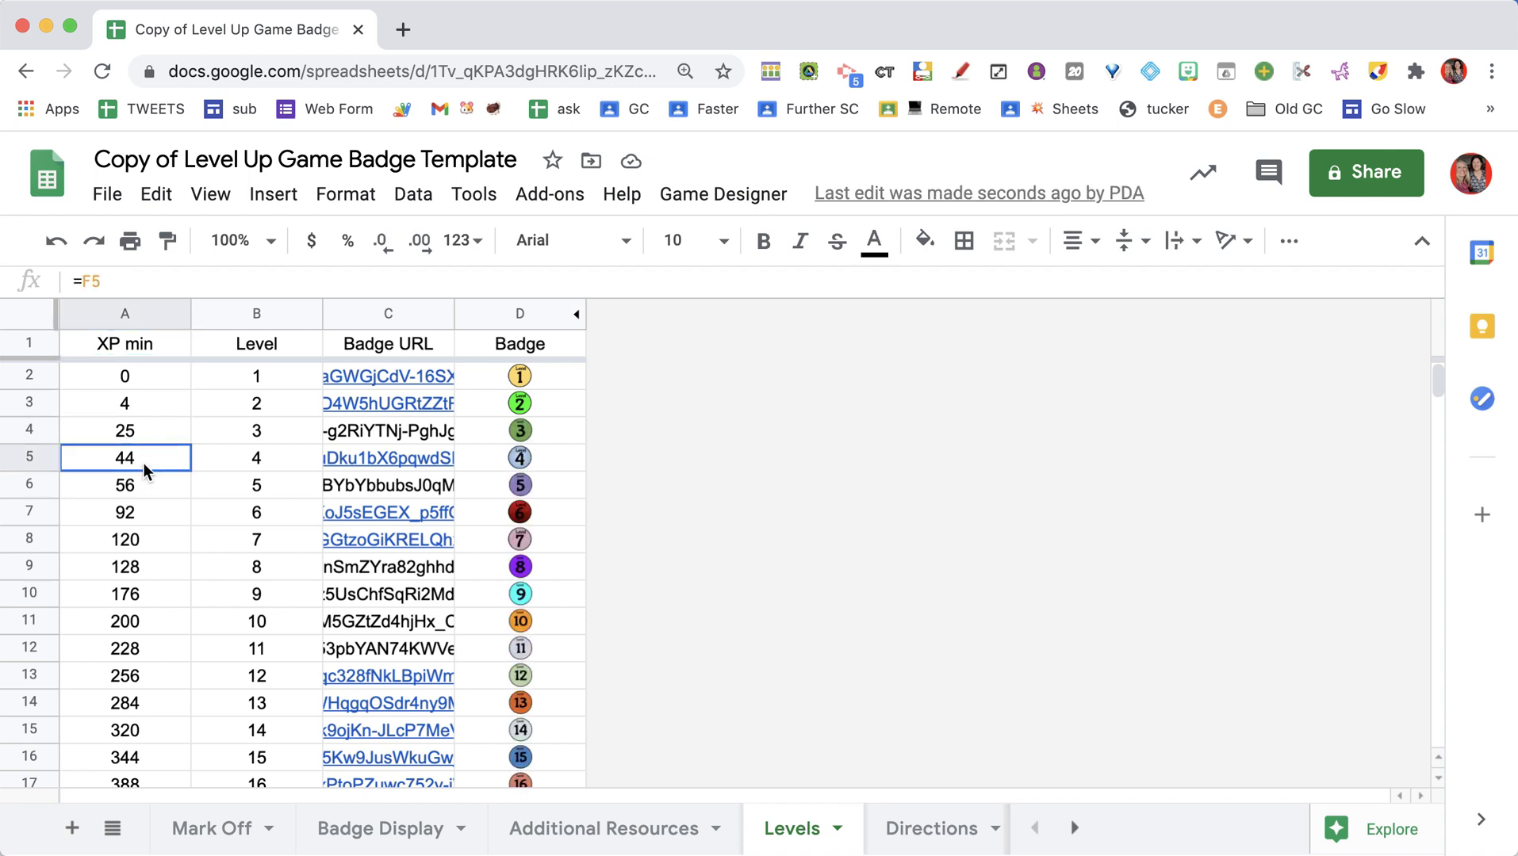
{"action": "left_click", "coordinate": [143, 483]}
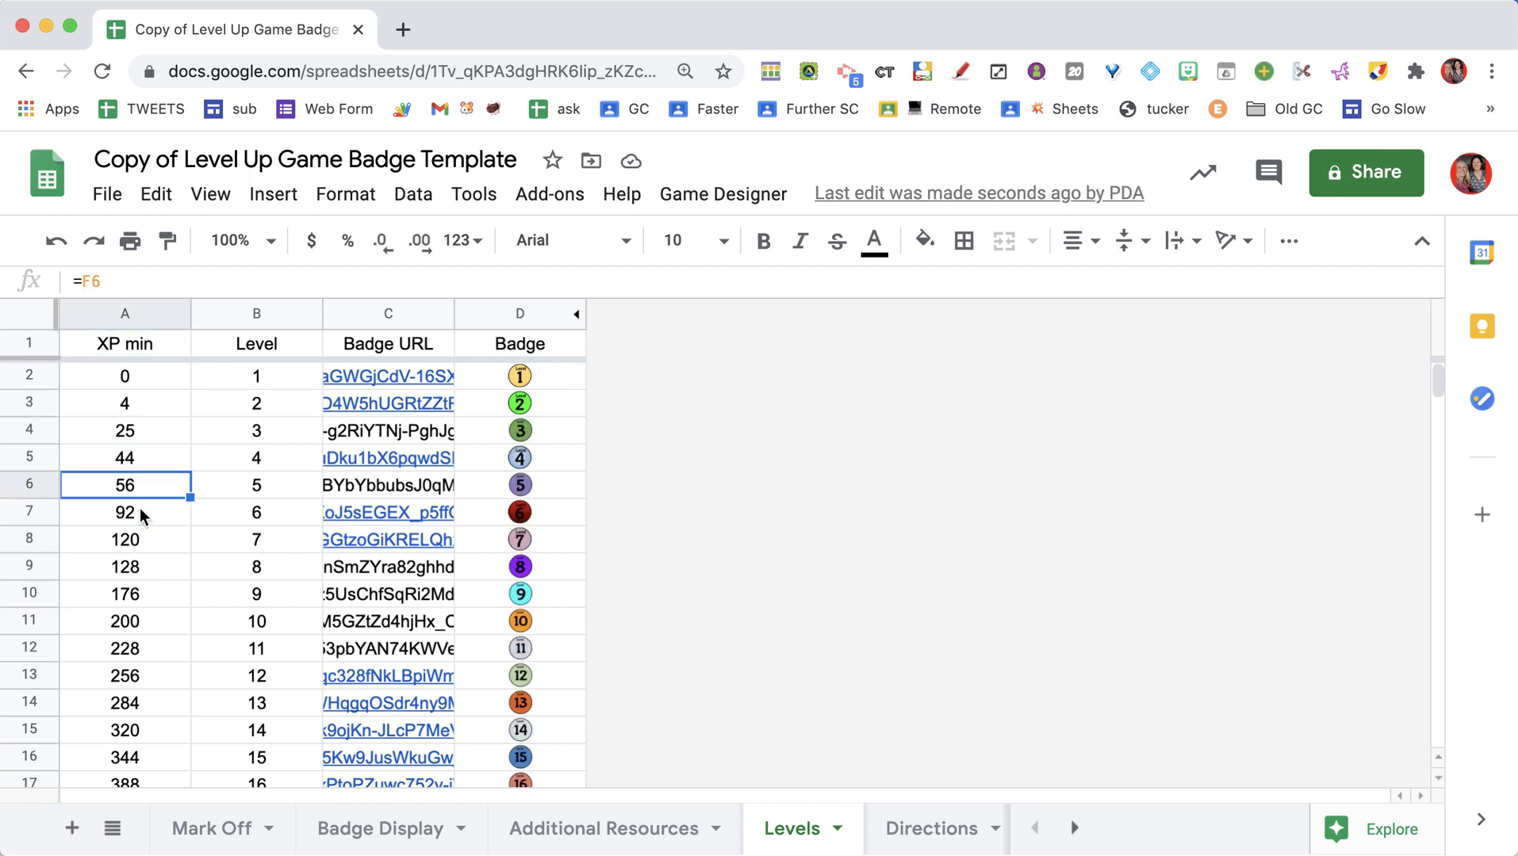
{"action": "left_click", "coordinate": [141, 509]}
Step: Open the Badges sheet and copy the Badge Library URL in J14 for the check mark badge
{"action": "scroll", "coordinate": [880, 822], "scroll_direction": "right", "scroll_amount": 3}
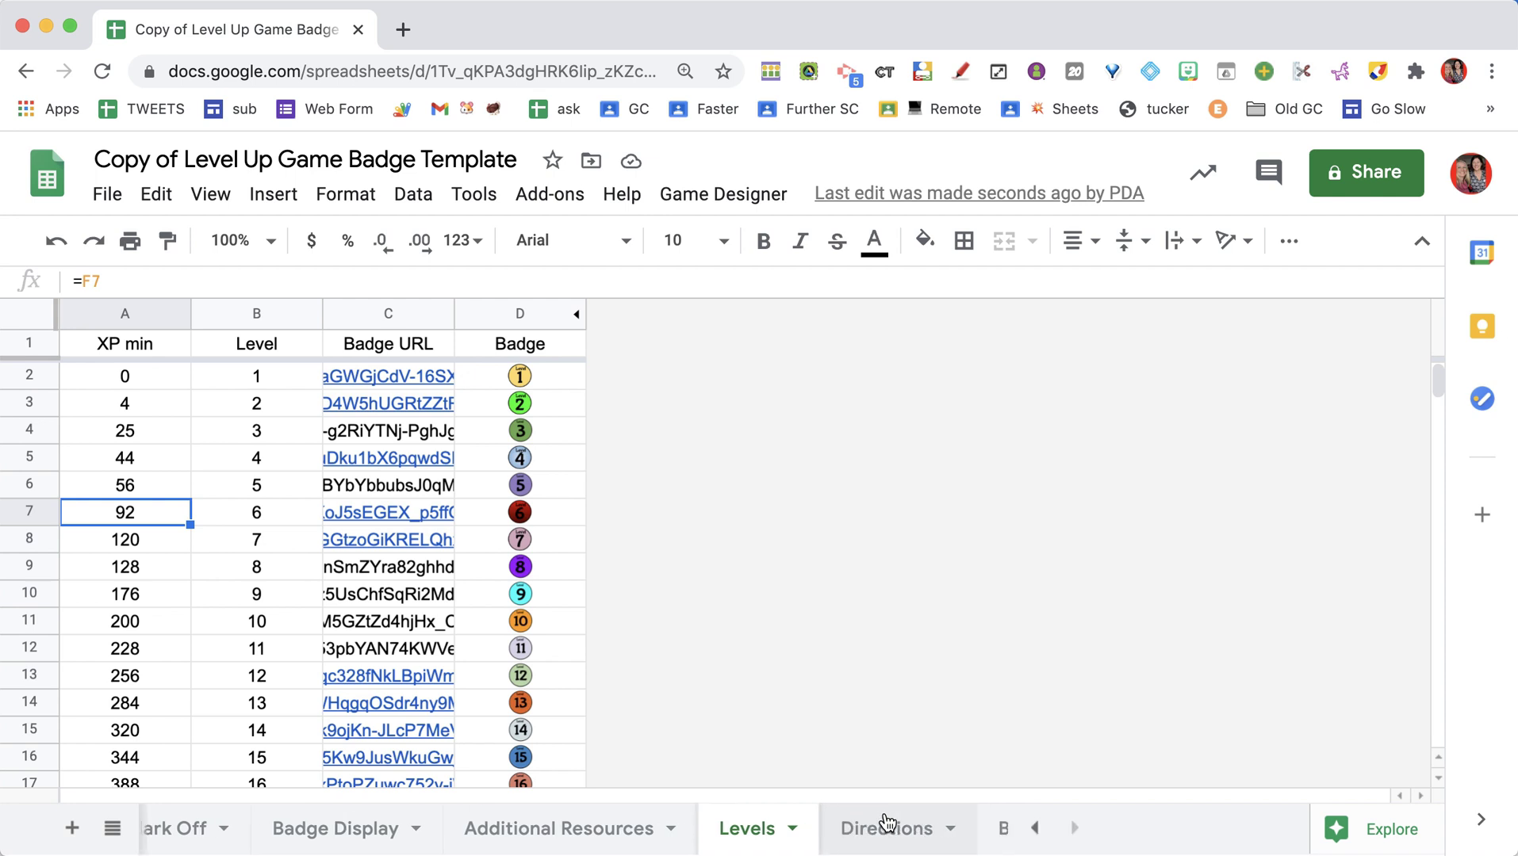
{"action": "left_click", "coordinate": [912, 828]}
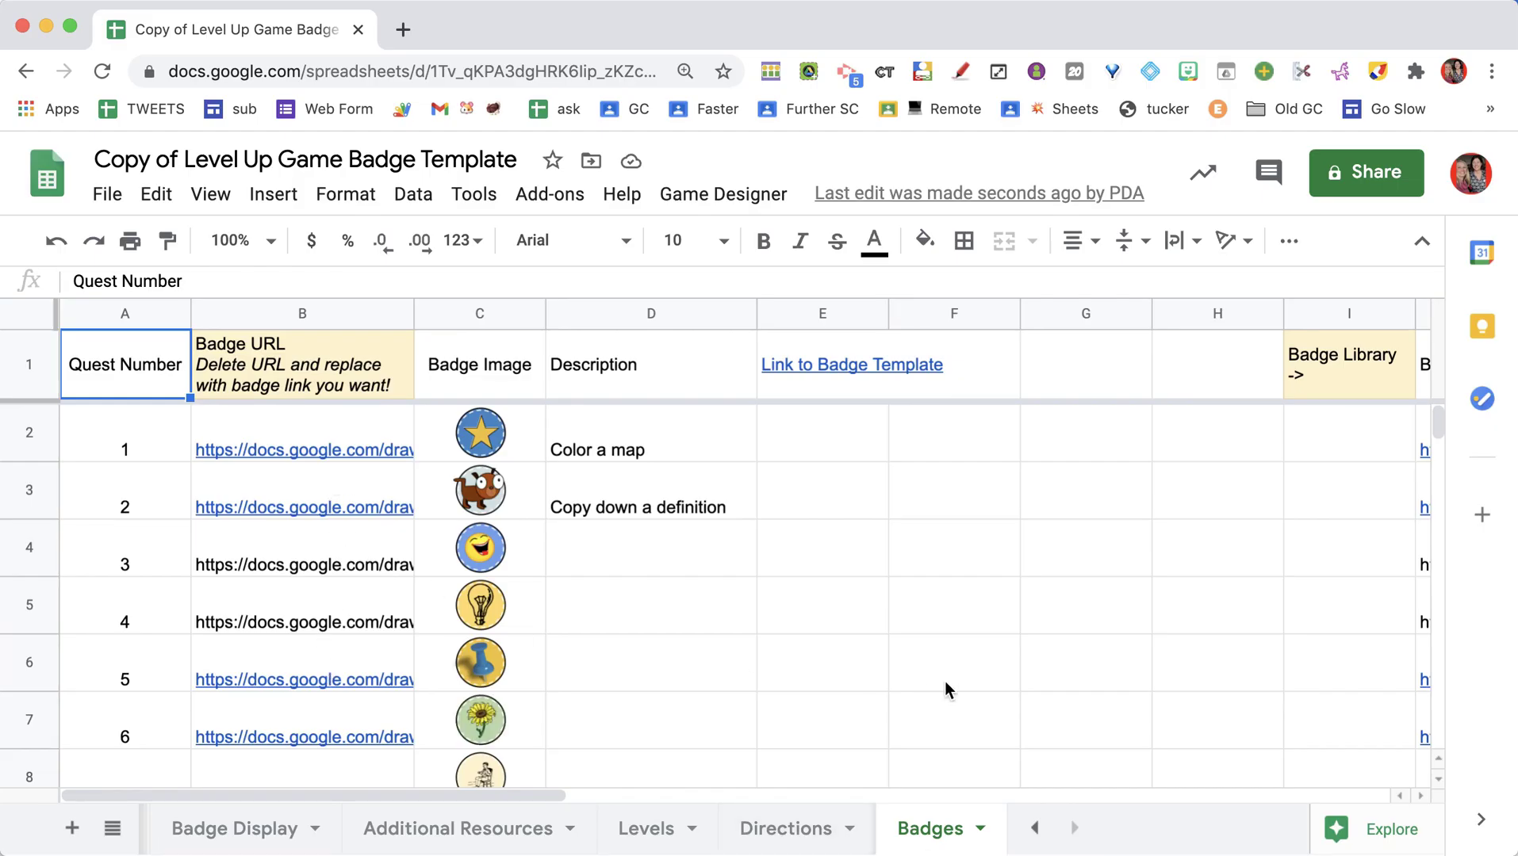
{"action": "scroll", "coordinate": [943, 680], "scroll_direction": "right", "scroll_amount": 5}
{"action": "scroll", "coordinate": [908, 675], "scroll_direction": "down", "scroll_amount": 6}
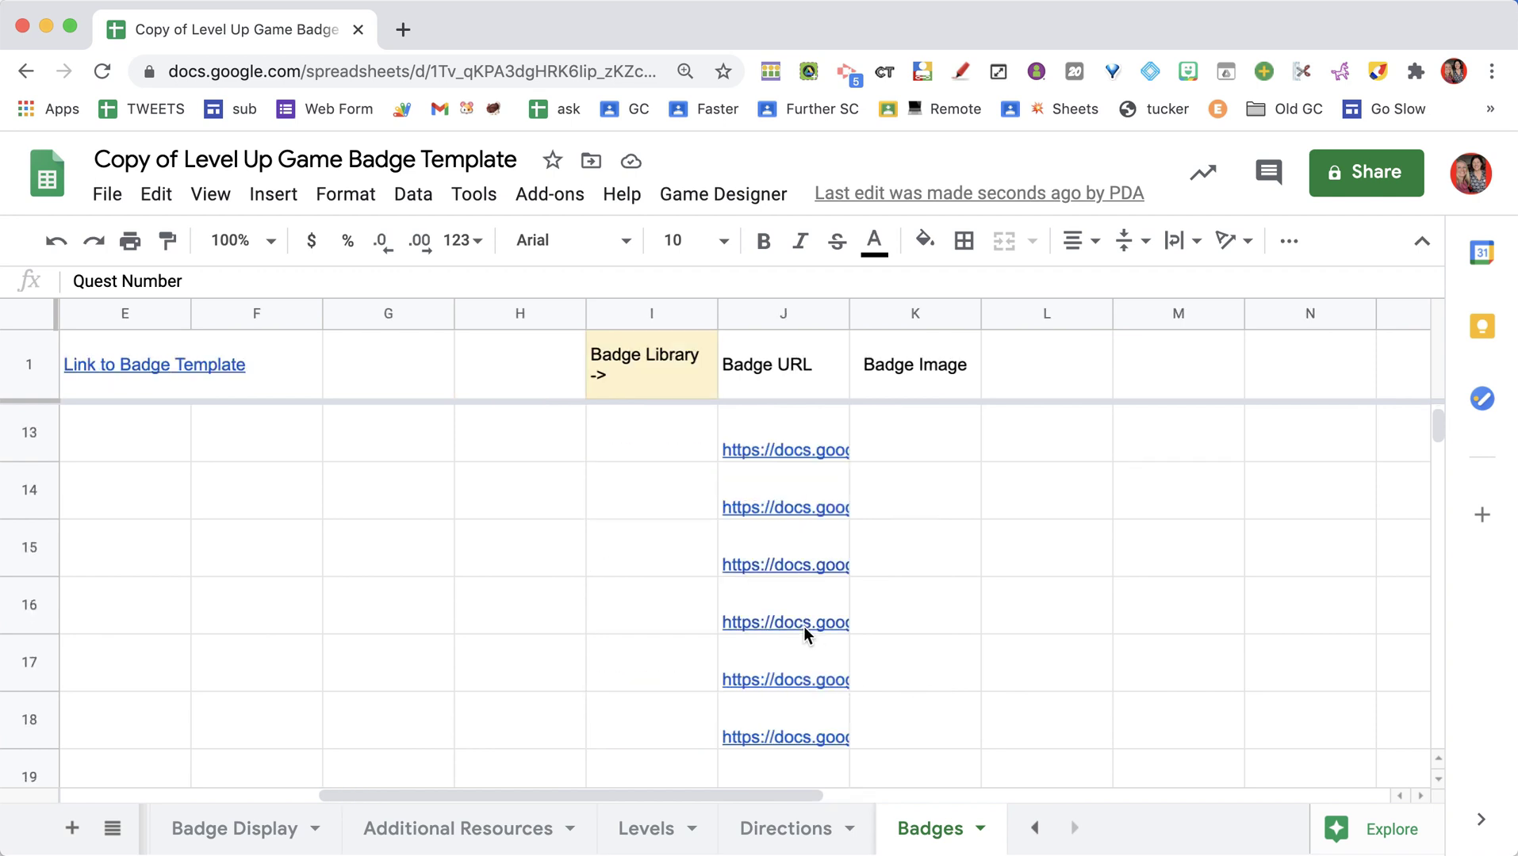
{"action": "left_click", "coordinate": [788, 503]}
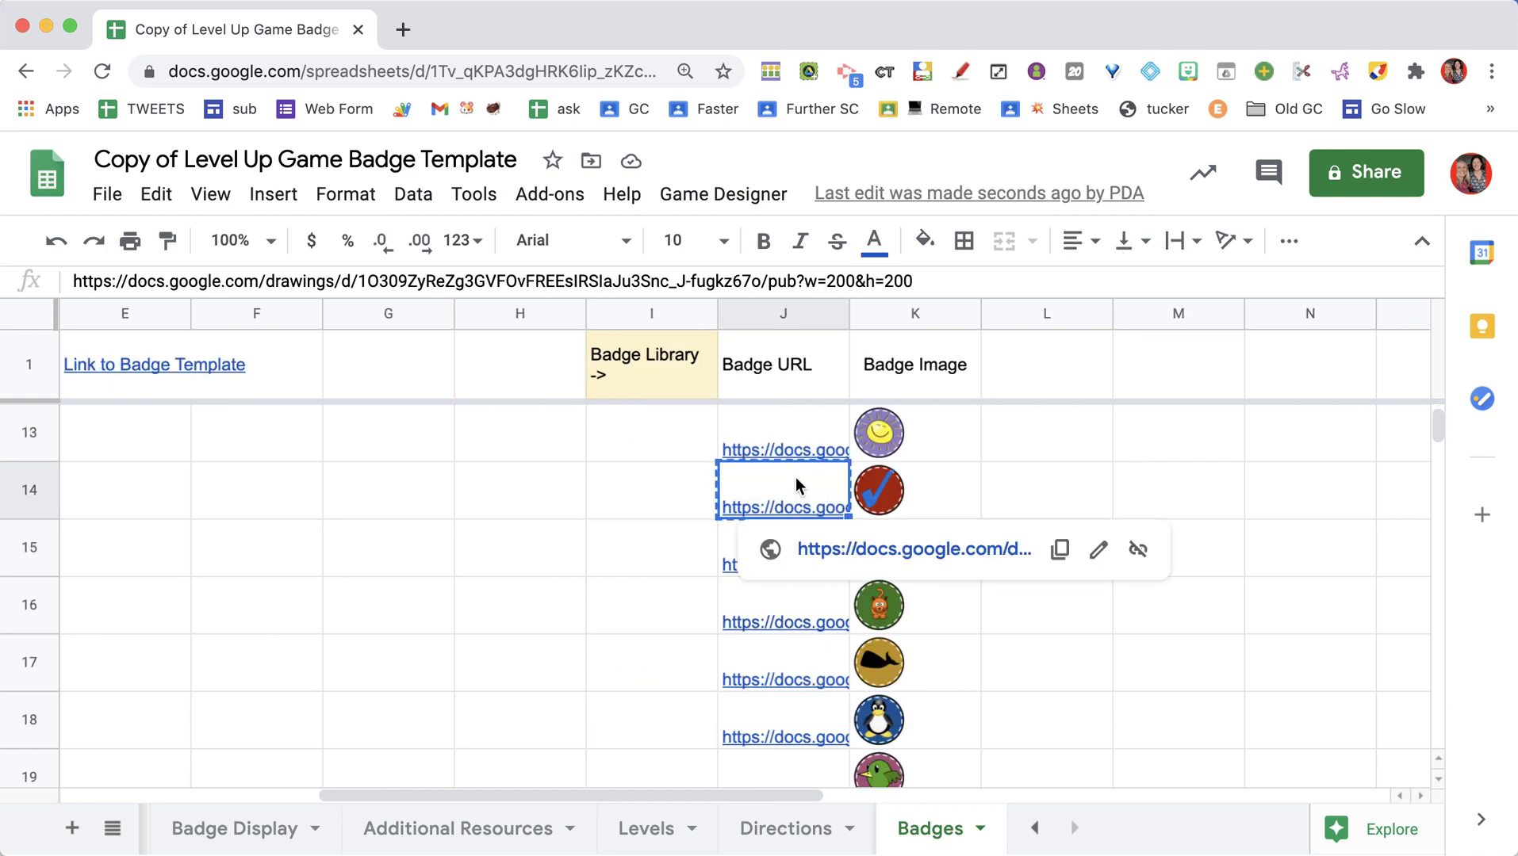
Step: Replace quest 12's badge URL in B13 with the copied check mark badge link, and select the Badge URL column
{"action": "scroll", "coordinate": [615, 551], "scroll_direction": "left", "scroll_amount": 5}
{"action": "scroll", "coordinate": [614, 551], "scroll_direction": "up", "scroll_amount": 3}
{"action": "left_click", "coordinate": [325, 616]}
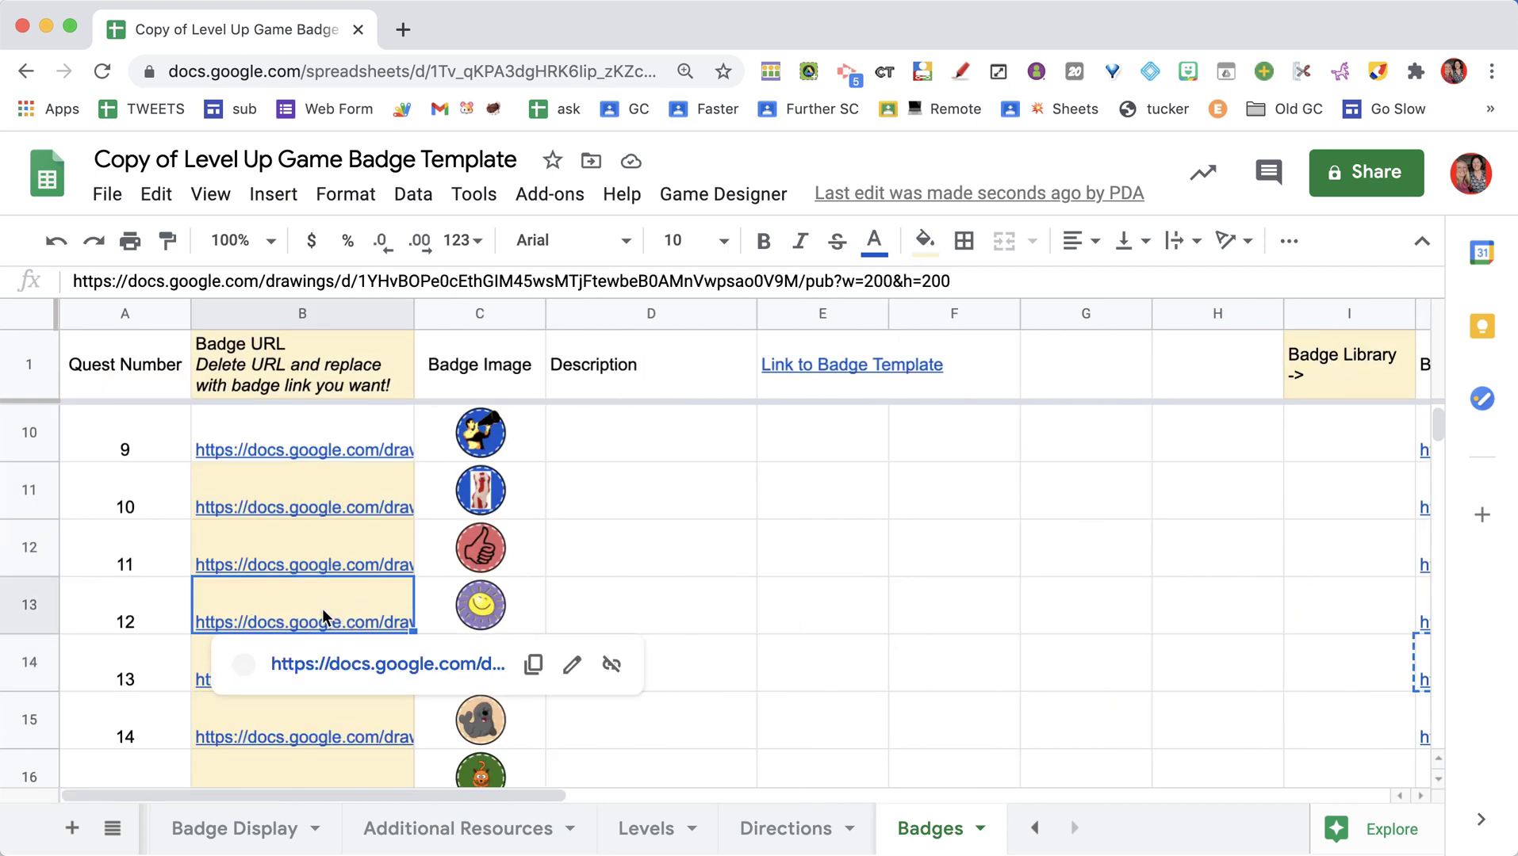
{"action": "type", "text": "https://docs.google.com/drawings/d/1O309ZyReZg3GVFOvFREEsIRSIaJu3Snc_J-fugkz67o/pub?w=200&h=200"}
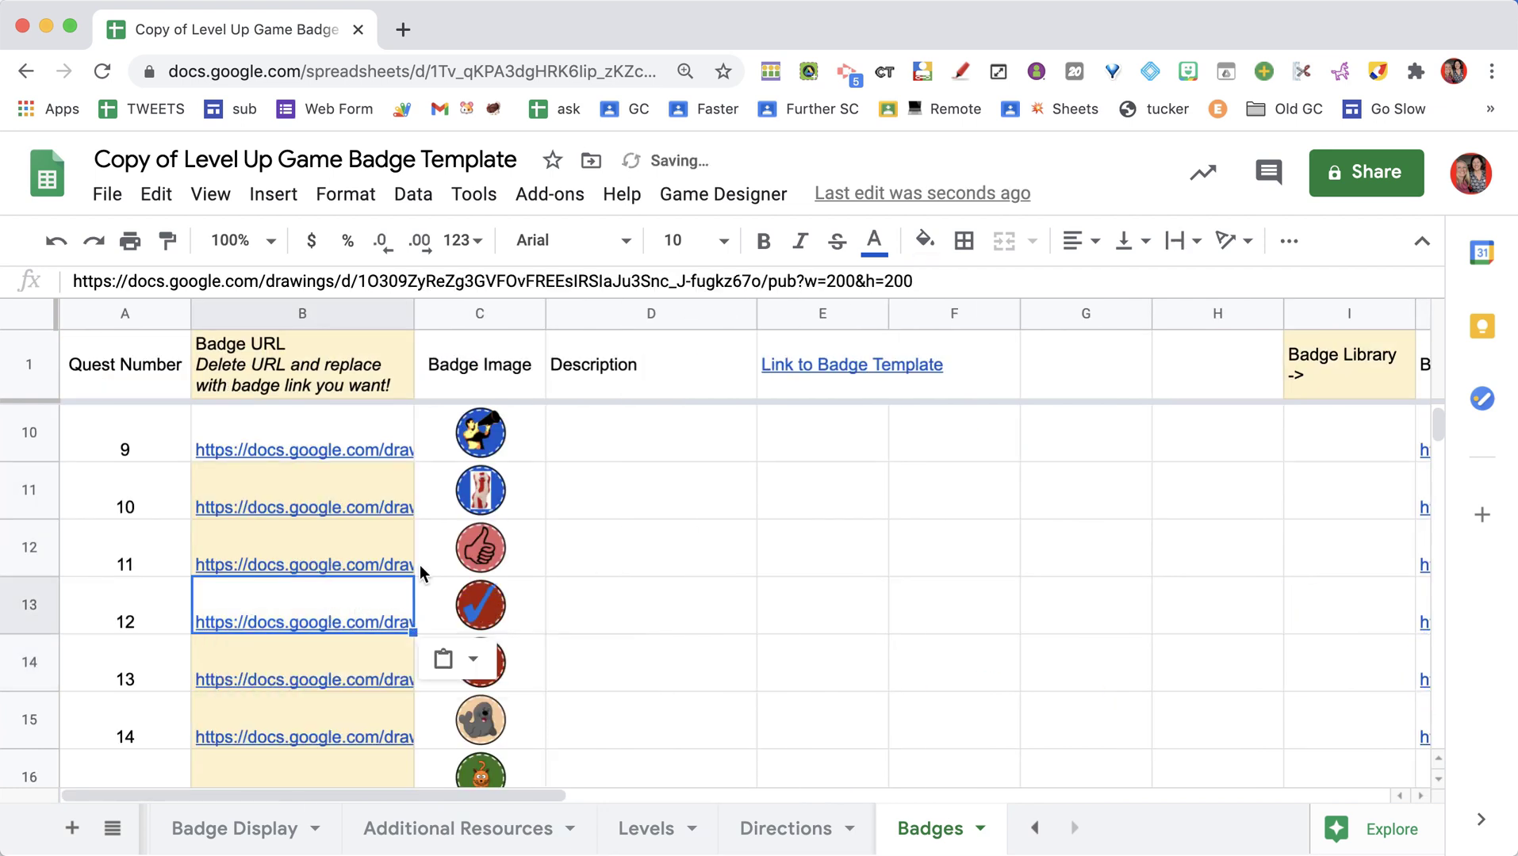
{"action": "left_click", "coordinate": [356, 305]}
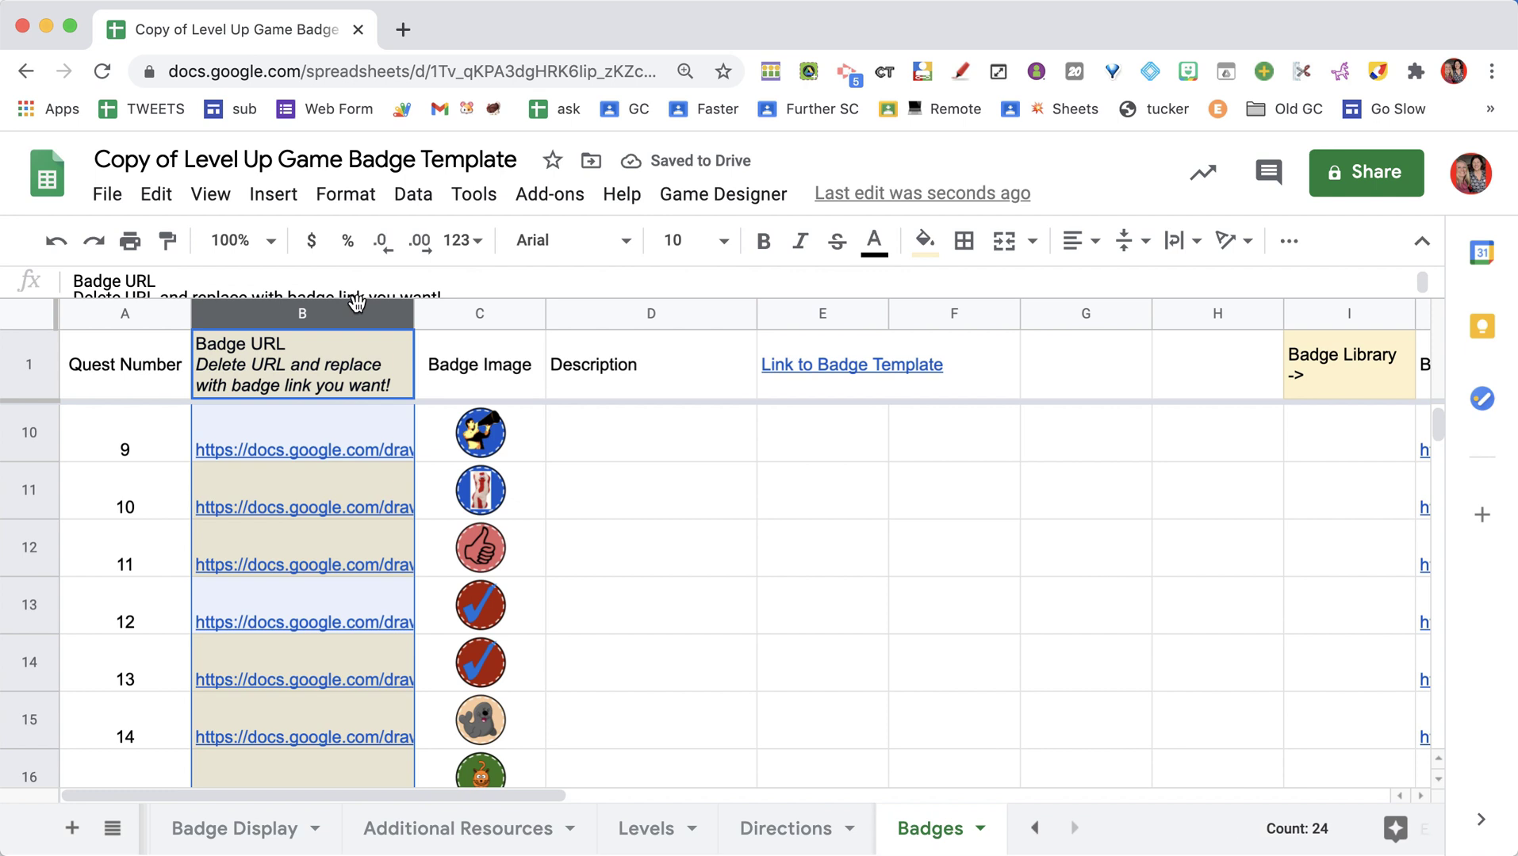
Step: Find the waving face badge in the Badge Library and copy its URL from J46
{"action": "scroll", "coordinate": [922, 576], "scroll_direction": "right", "scroll_amount": 10}
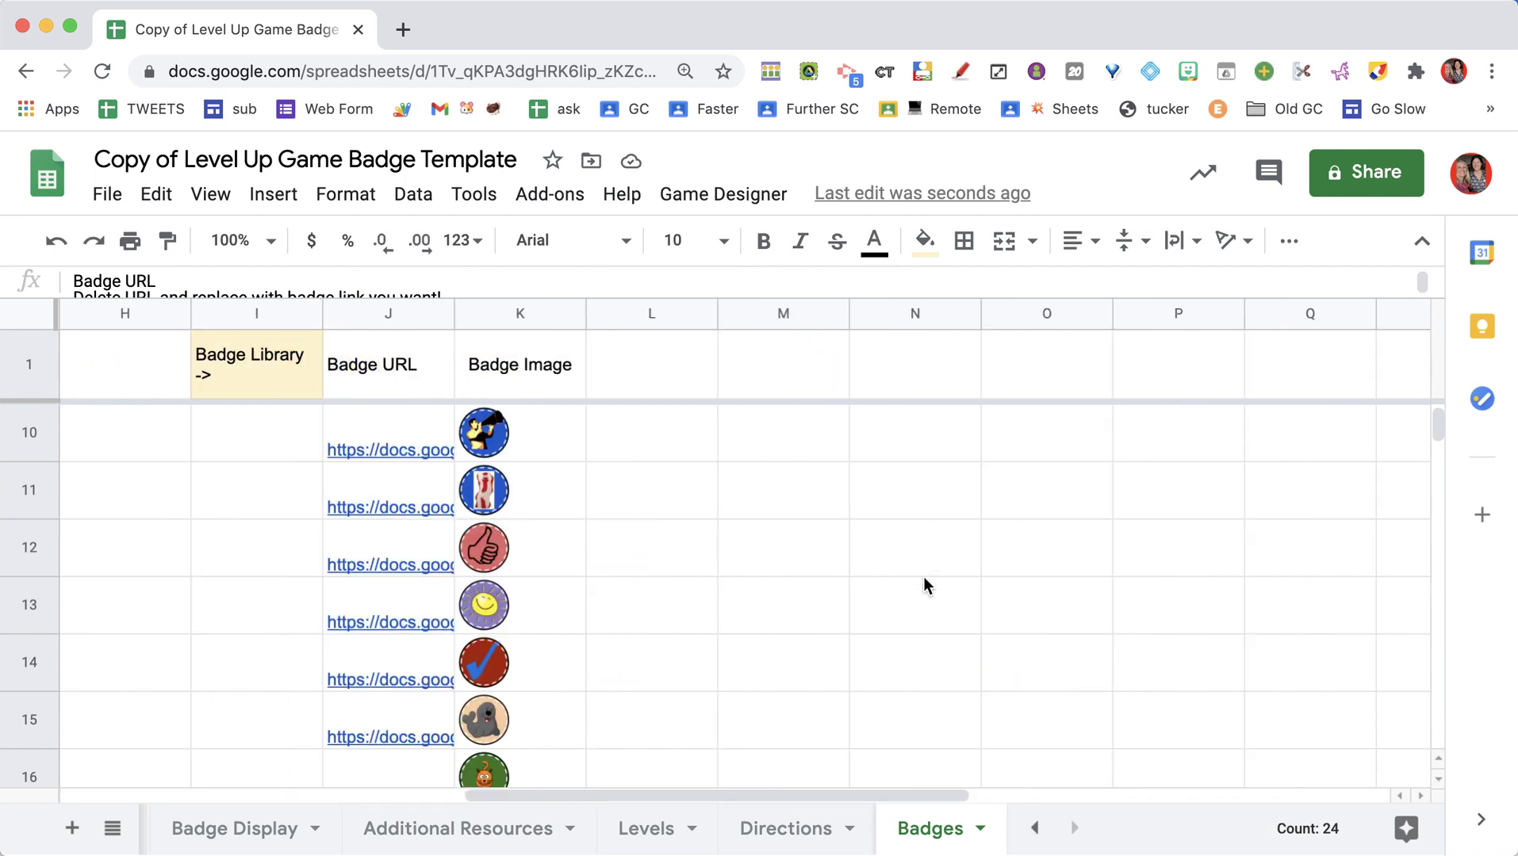
{"action": "left_click", "coordinate": [393, 314]}
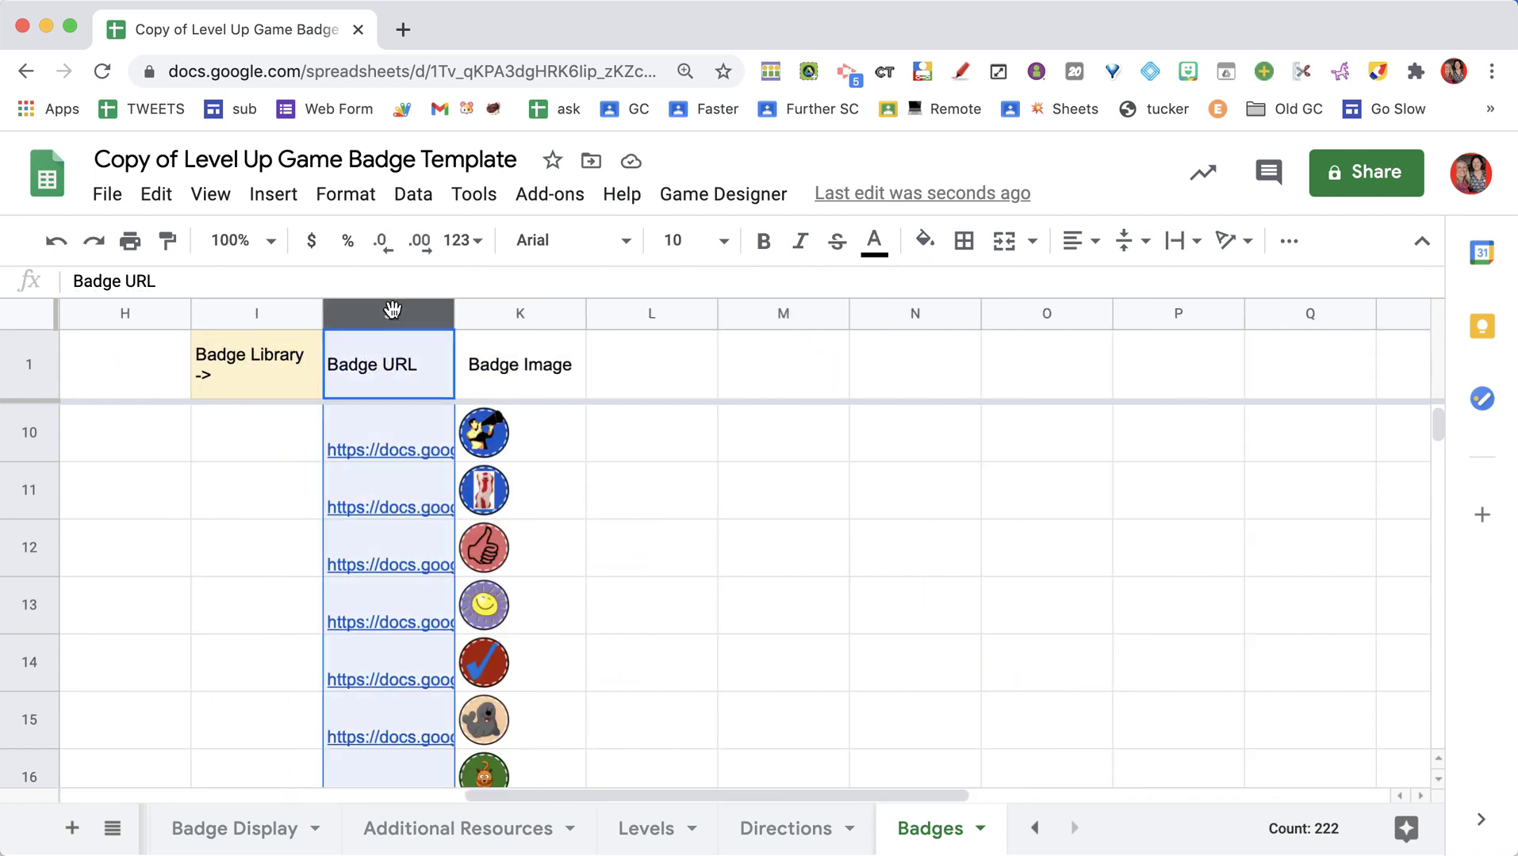
{"action": "scroll", "coordinate": [493, 603], "scroll_direction": "down", "scroll_amount": 15}
{"action": "scroll", "coordinate": [492, 603], "scroll_direction": "left", "scroll_amount": 2}
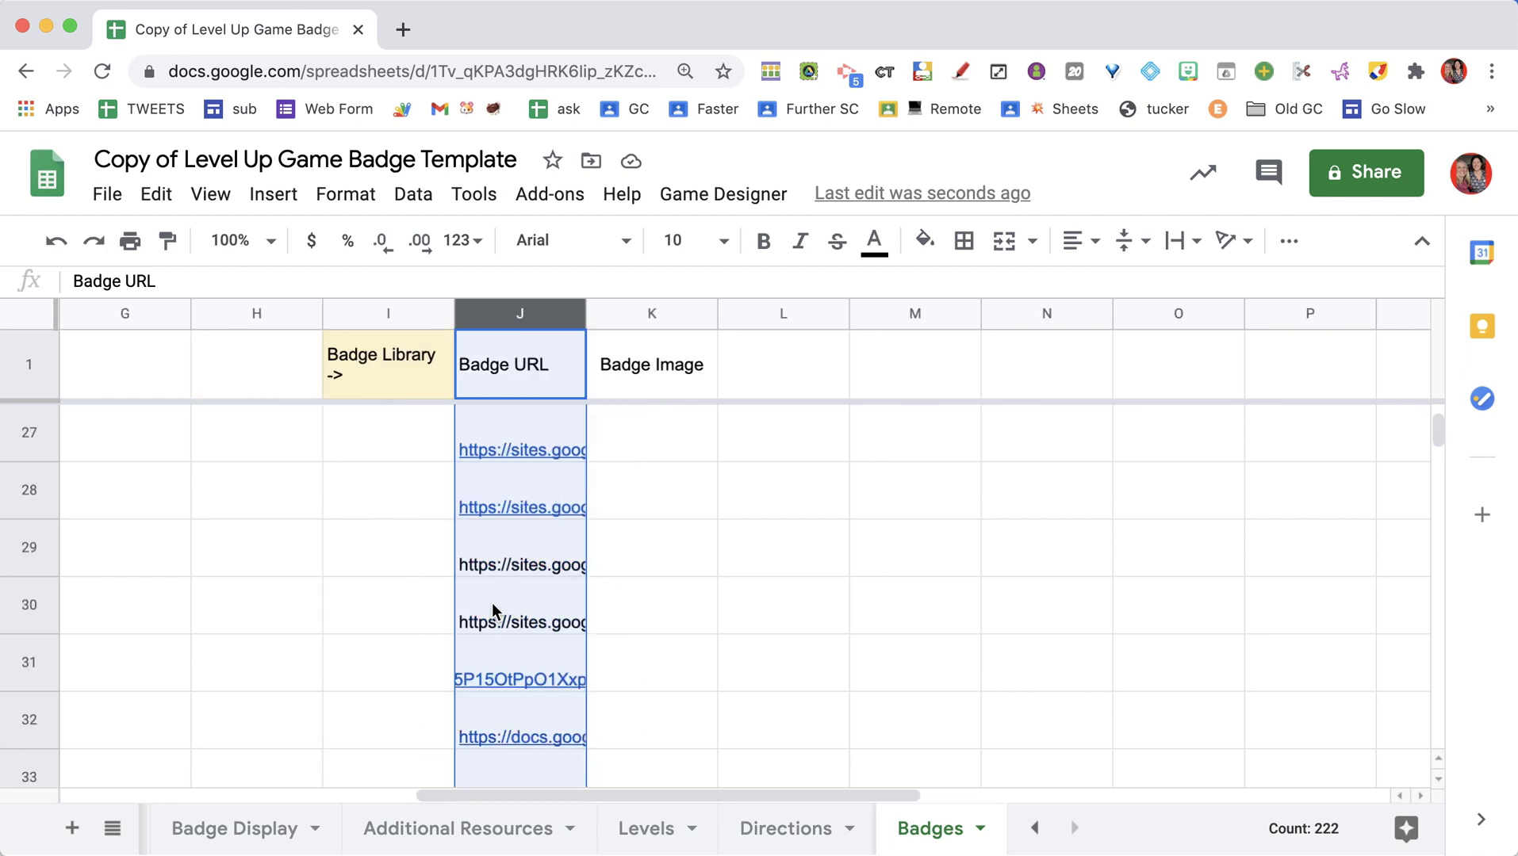
{"action": "left_click", "coordinate": [495, 612]}
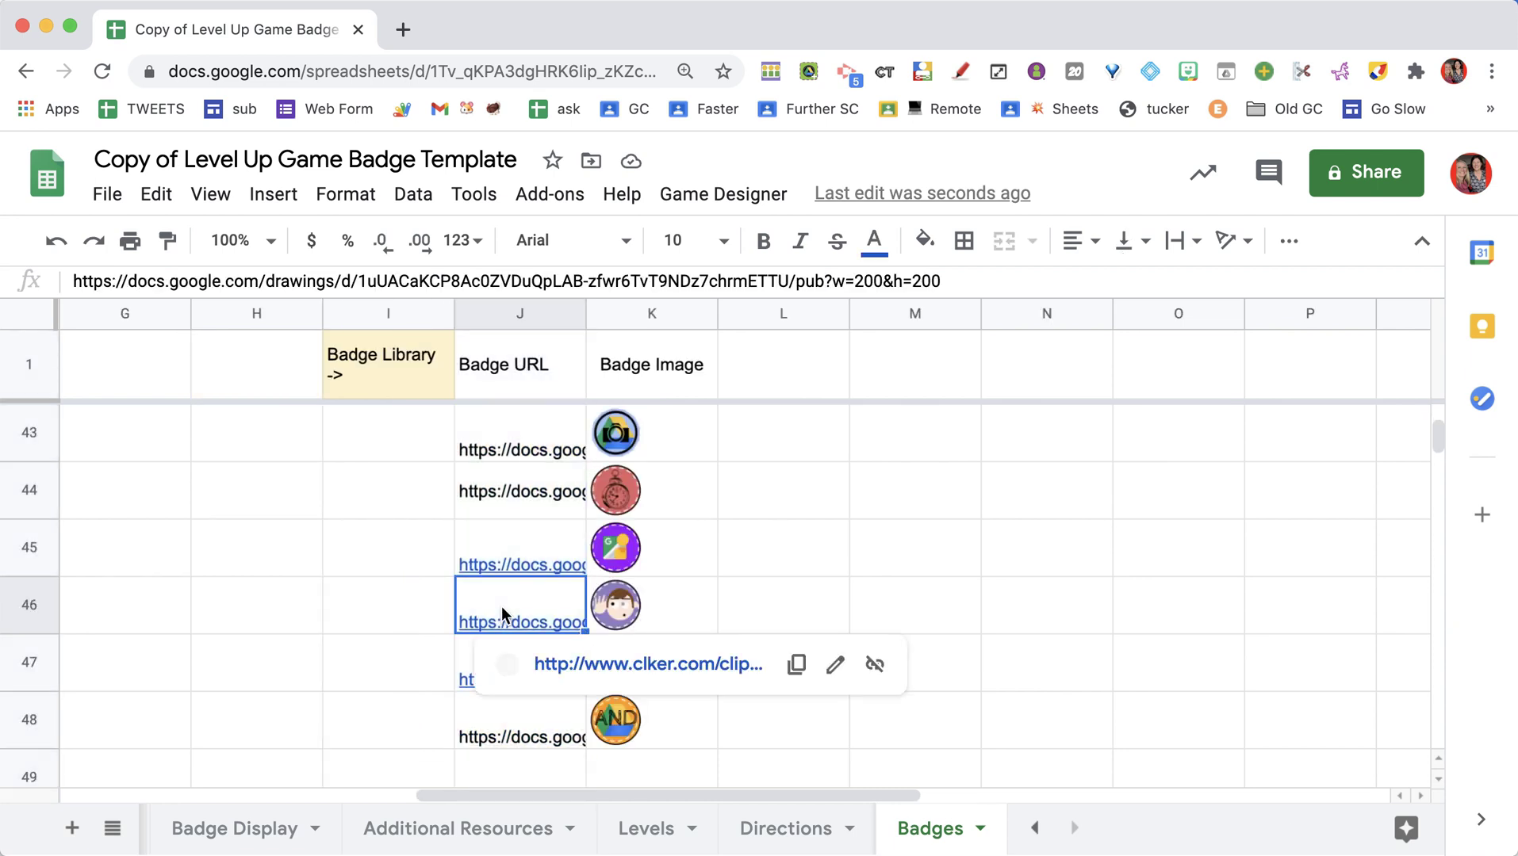
Step: Replace quest 1's badge URL in B2 with the copied waving face badge link
{"action": "scroll", "coordinate": [441, 592], "scroll_direction": "left", "scroll_amount": 10}
{"action": "scroll", "coordinate": [441, 591], "scroll_direction": "up", "scroll_amount": 1}
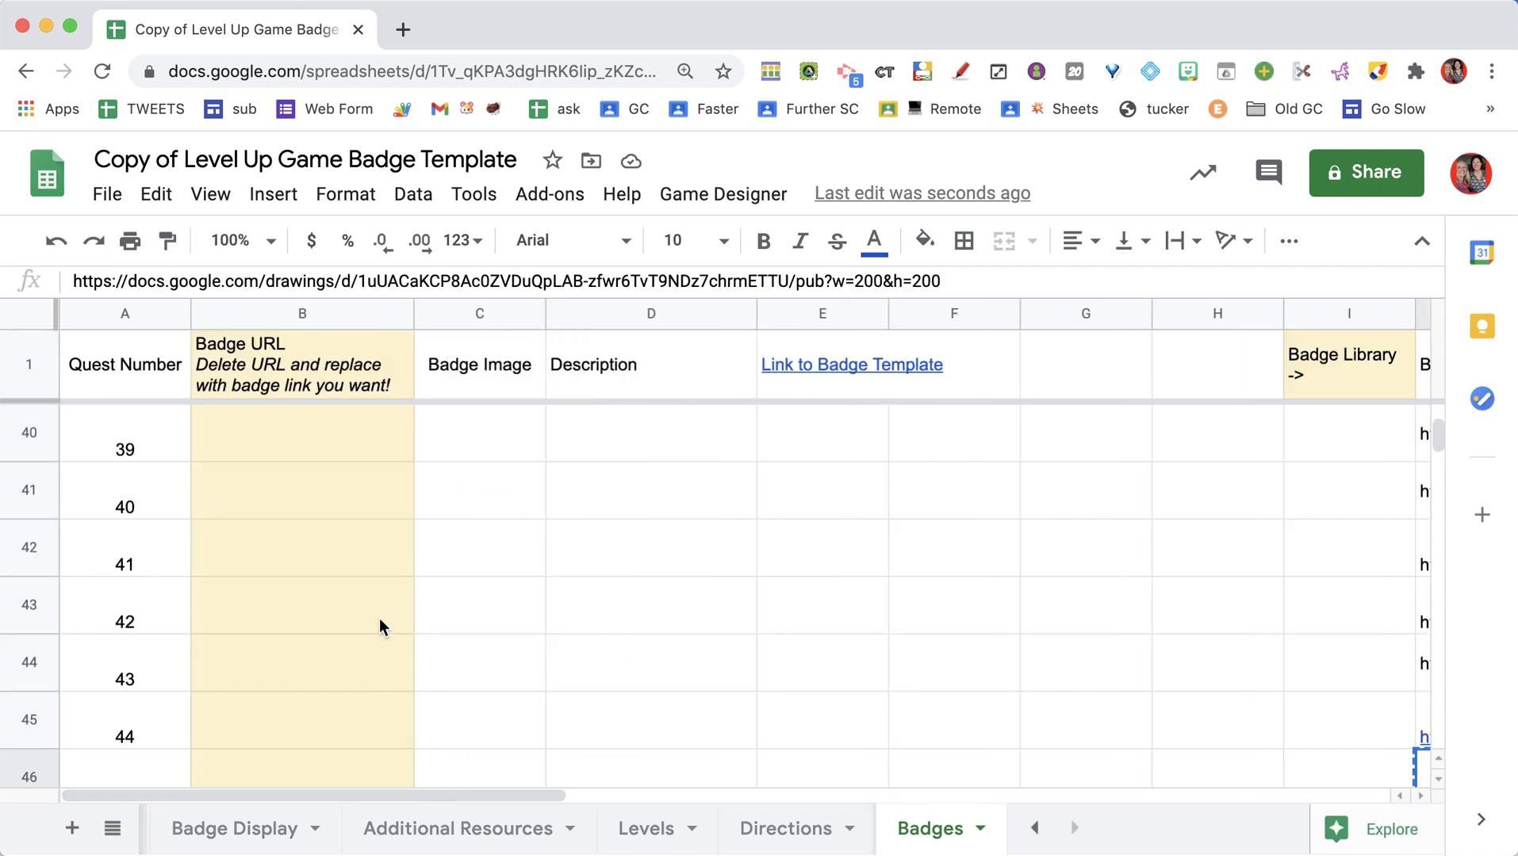
{"action": "scroll", "coordinate": [342, 600], "scroll_direction": "up", "scroll_amount": 15}
{"action": "left_click", "coordinate": [298, 448]}
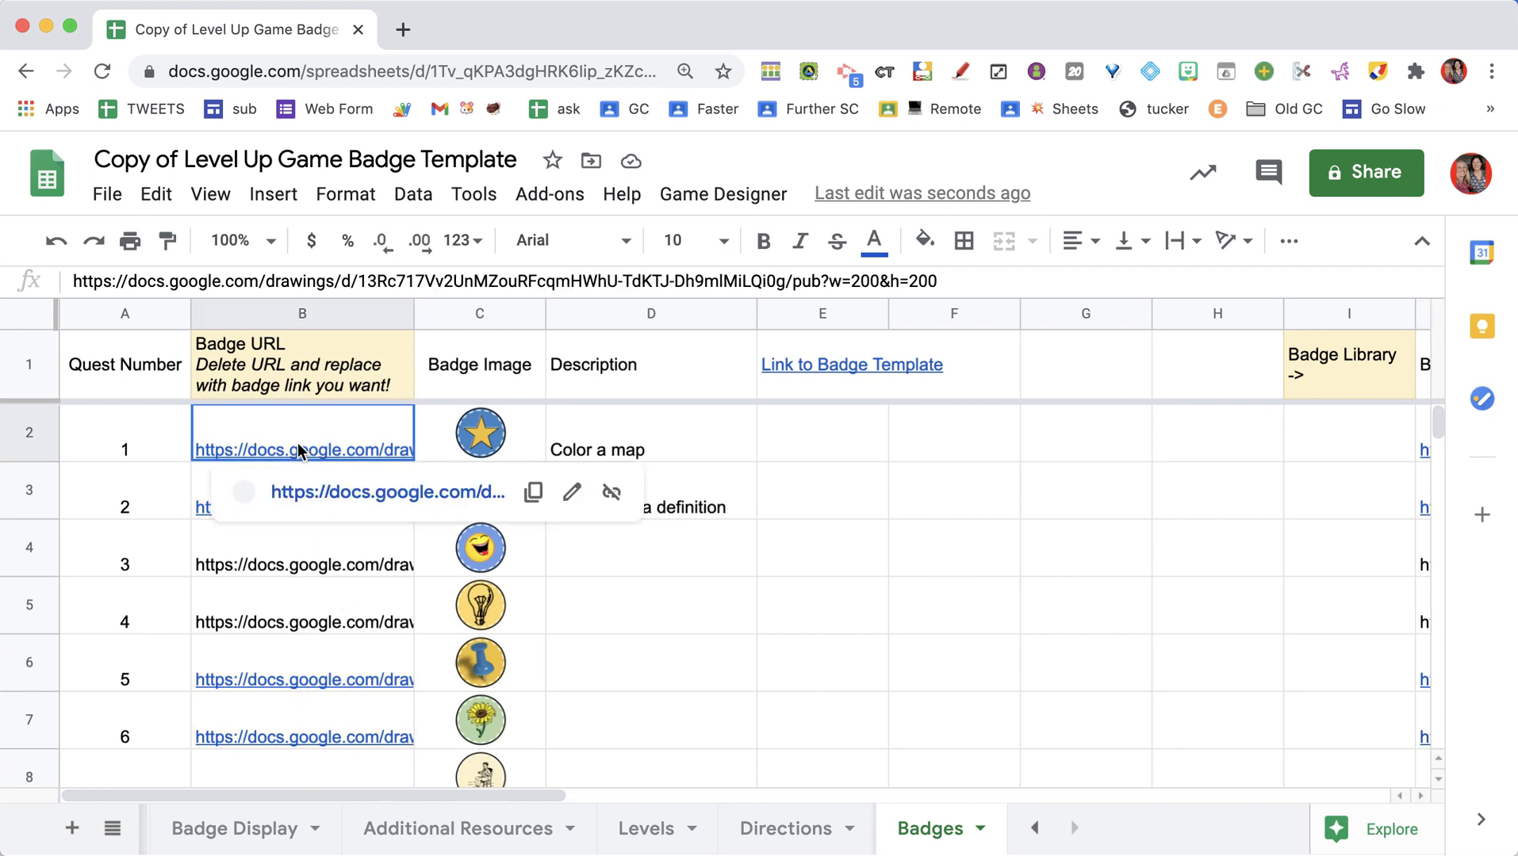
{"action": "type", "text": "https://docs.google.com/drawings/d/1uUACaKCP8Ac0ZVDuQpLAB-zfwr6TvT9NDz7chrmETTU/pub?w=200&h=200"}
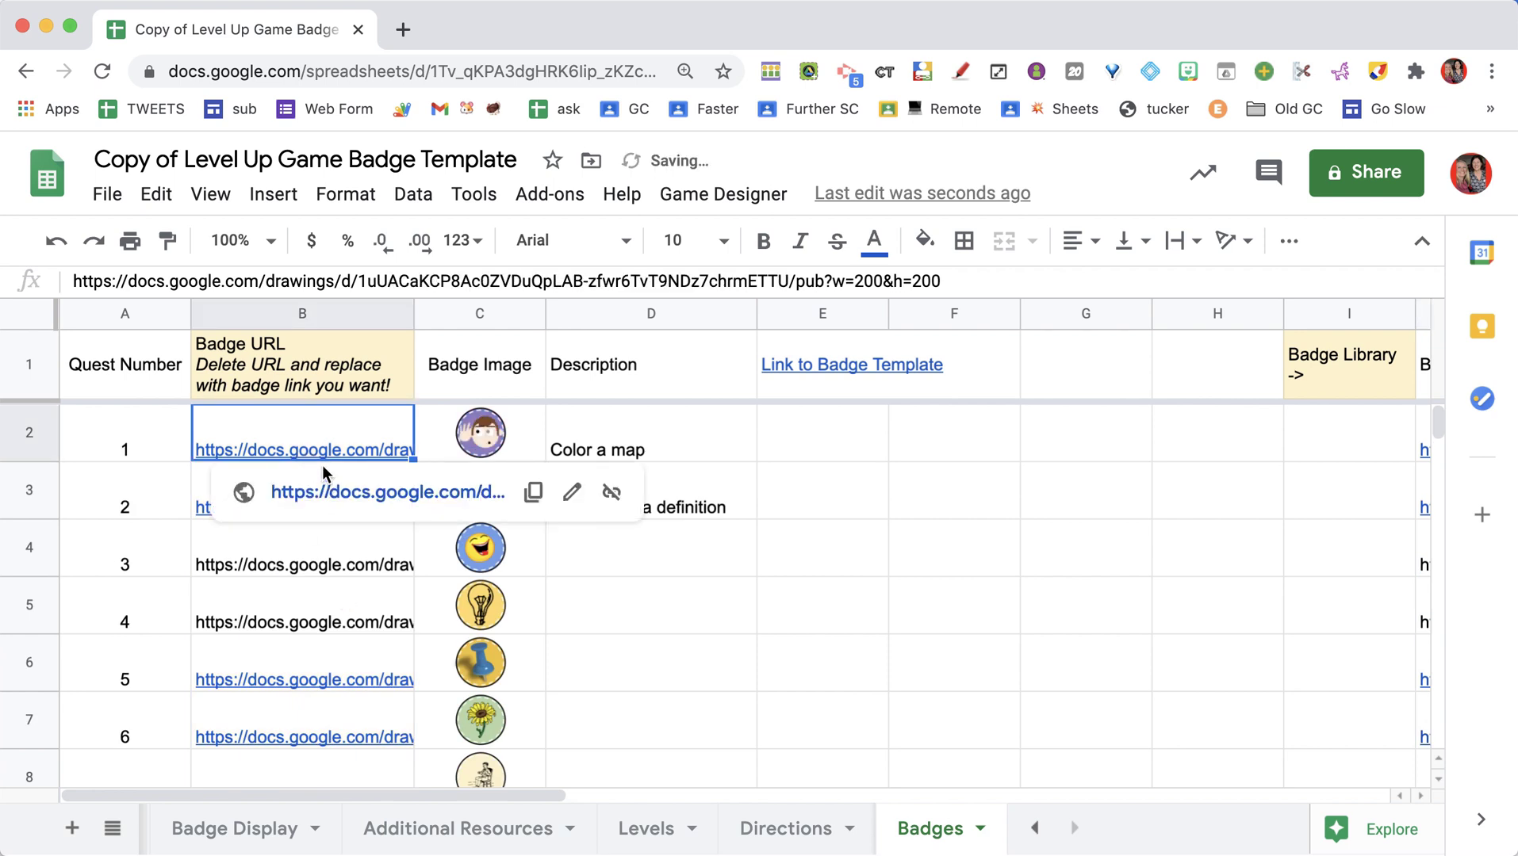
Step: Open the Mark Off sheet, check off quest 1 to test its badge, and clear the checkbox again
{"action": "scroll", "coordinate": [261, 833], "scroll_direction": "left", "scroll_amount": 3}
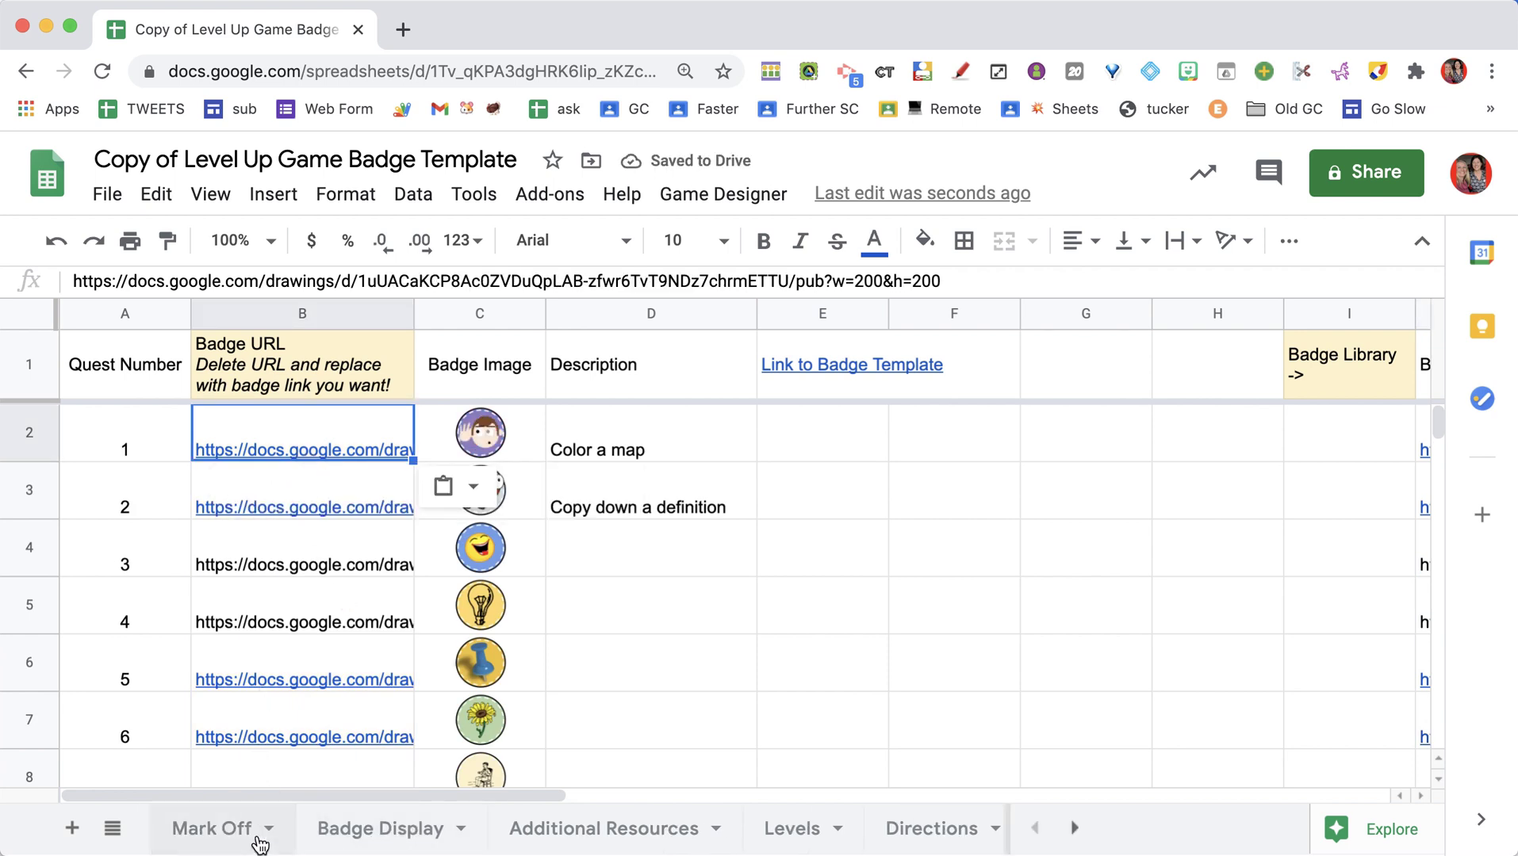
{"action": "left_click", "coordinate": [238, 840]}
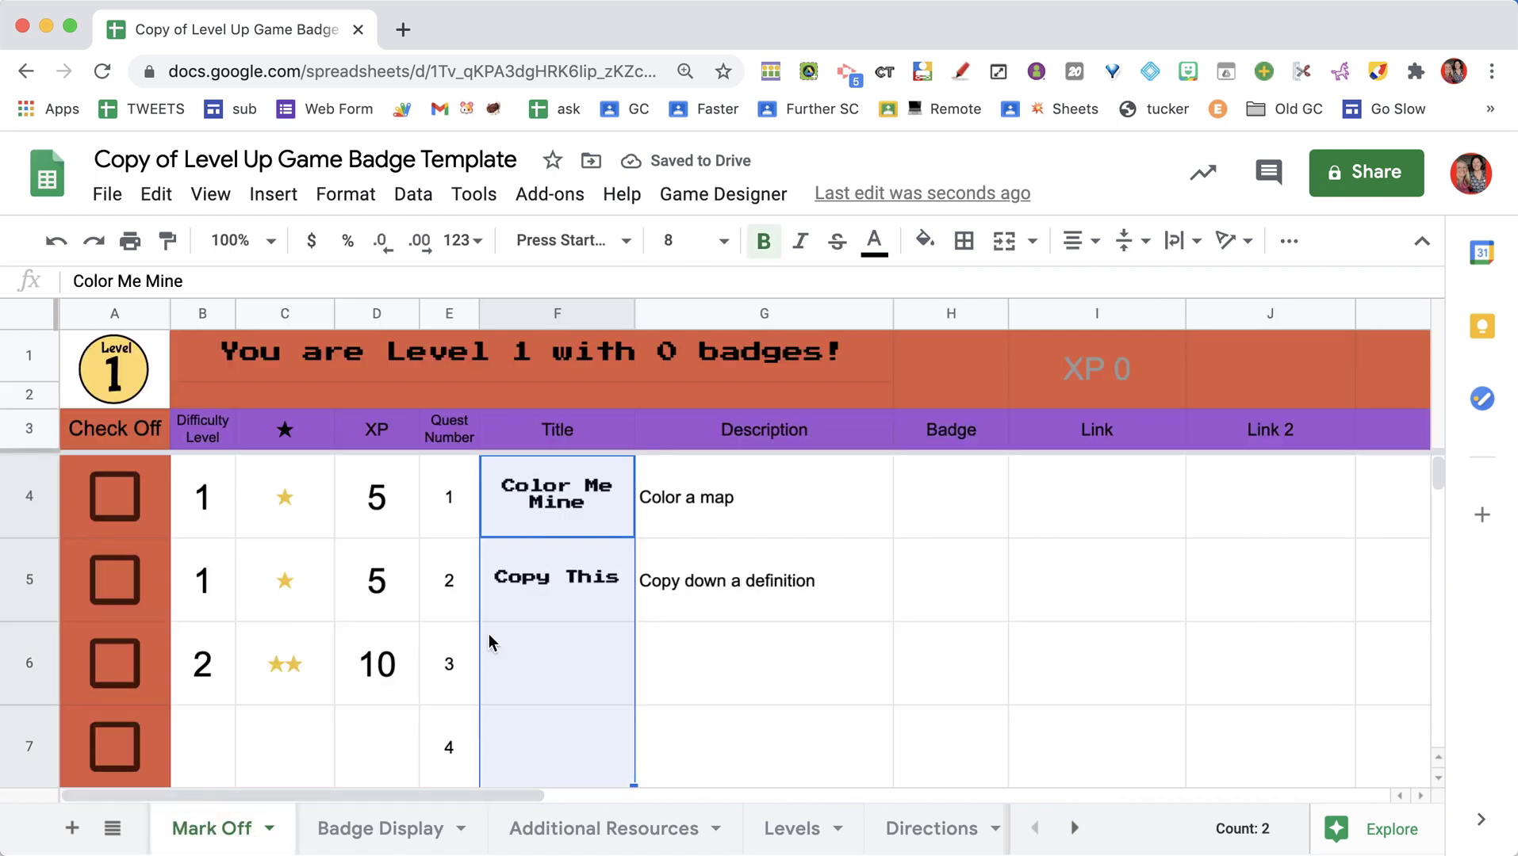
{"action": "left_click", "coordinate": [96, 493]}
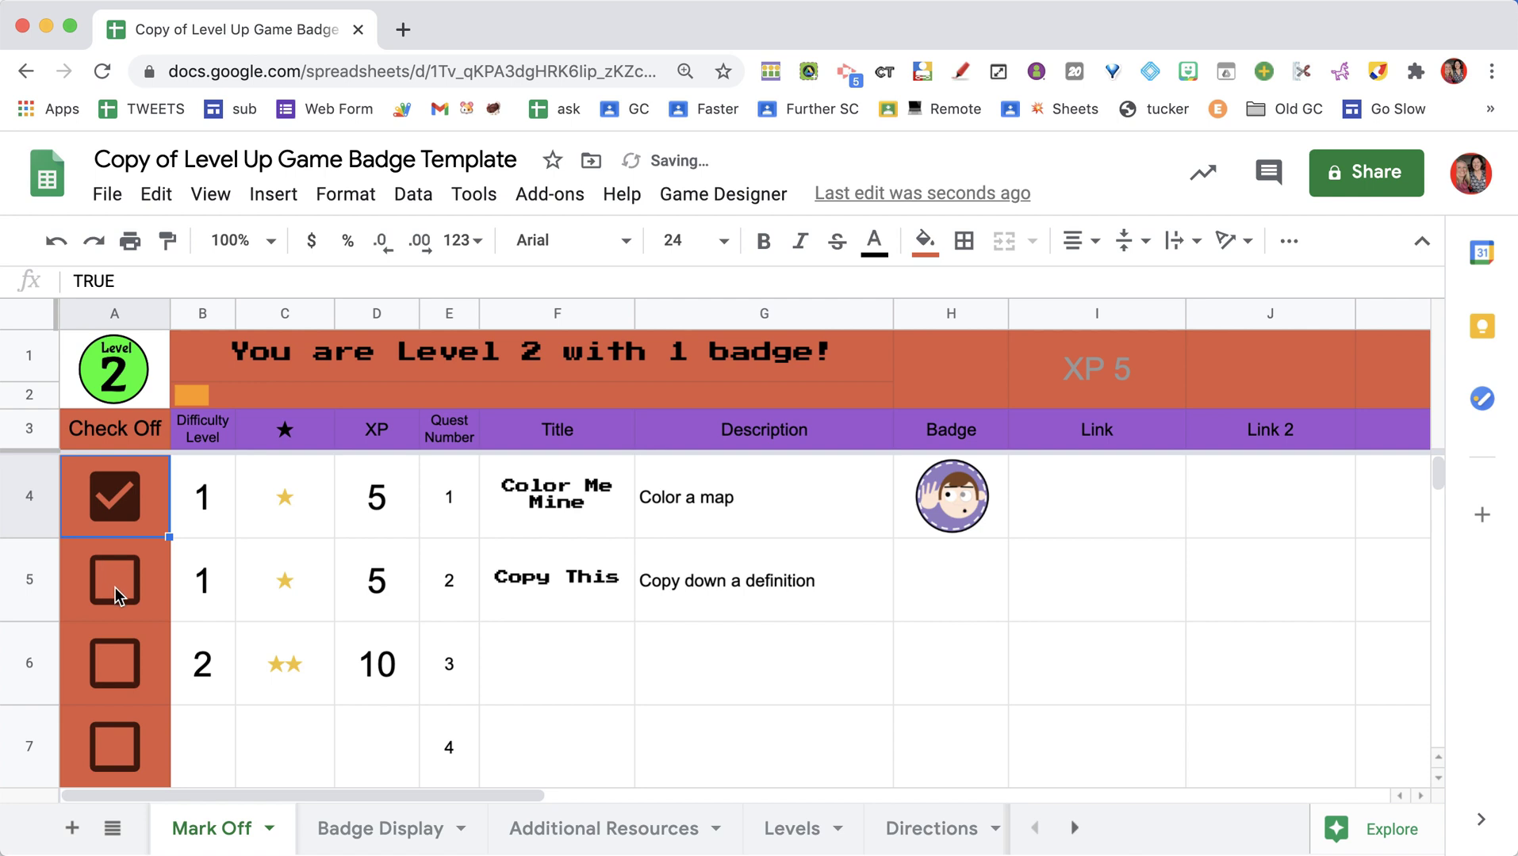
{"action": "left_click", "coordinate": [117, 501]}
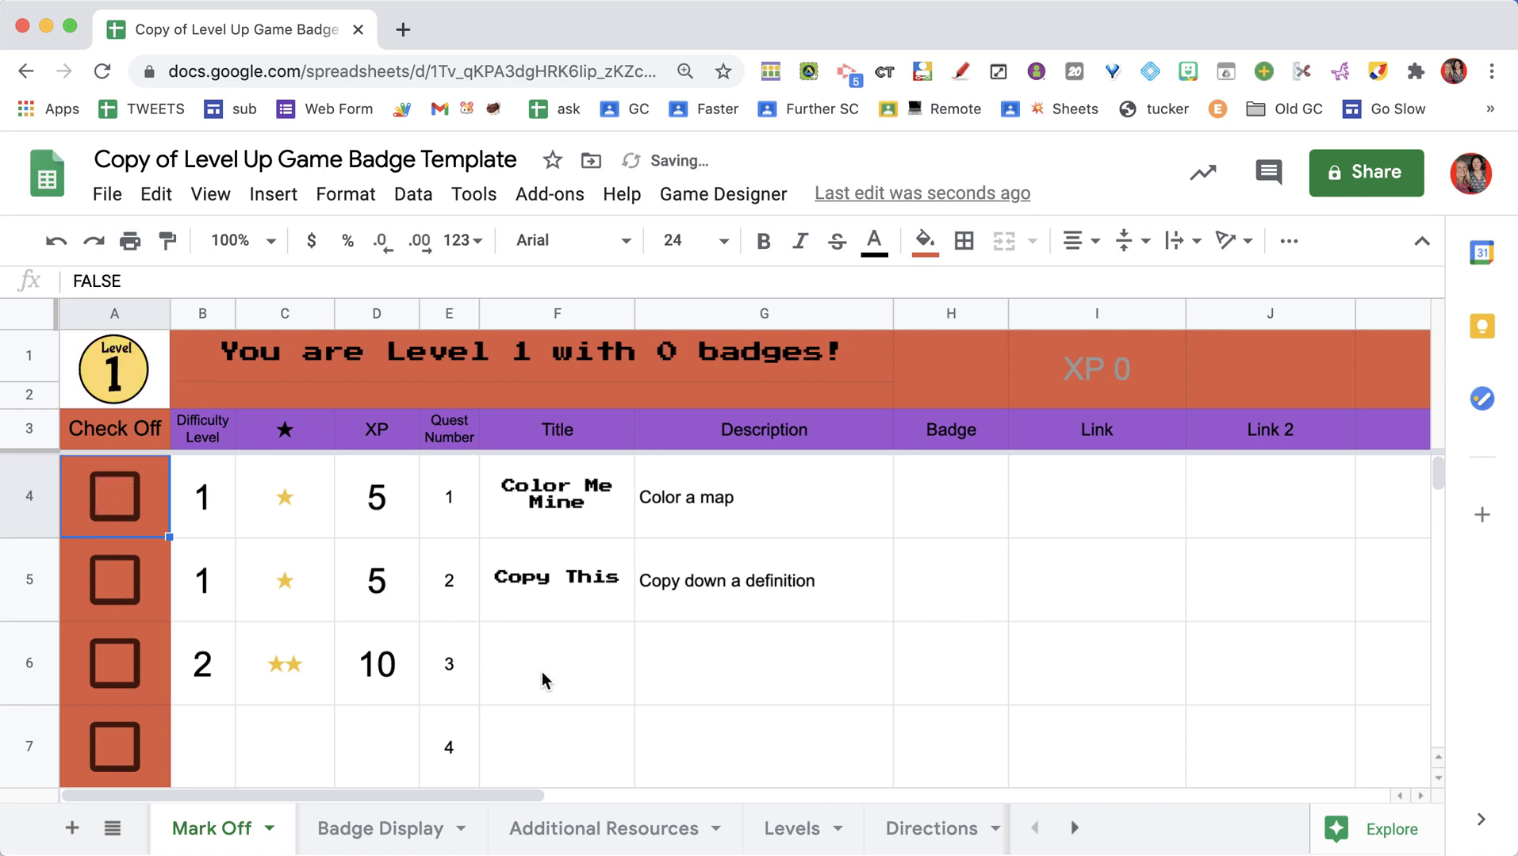
Step: Run Create Slides Tutorials to generate a tutorial slide link for every quest, and look through the Link column
{"action": "left_click", "coordinate": [765, 200]}
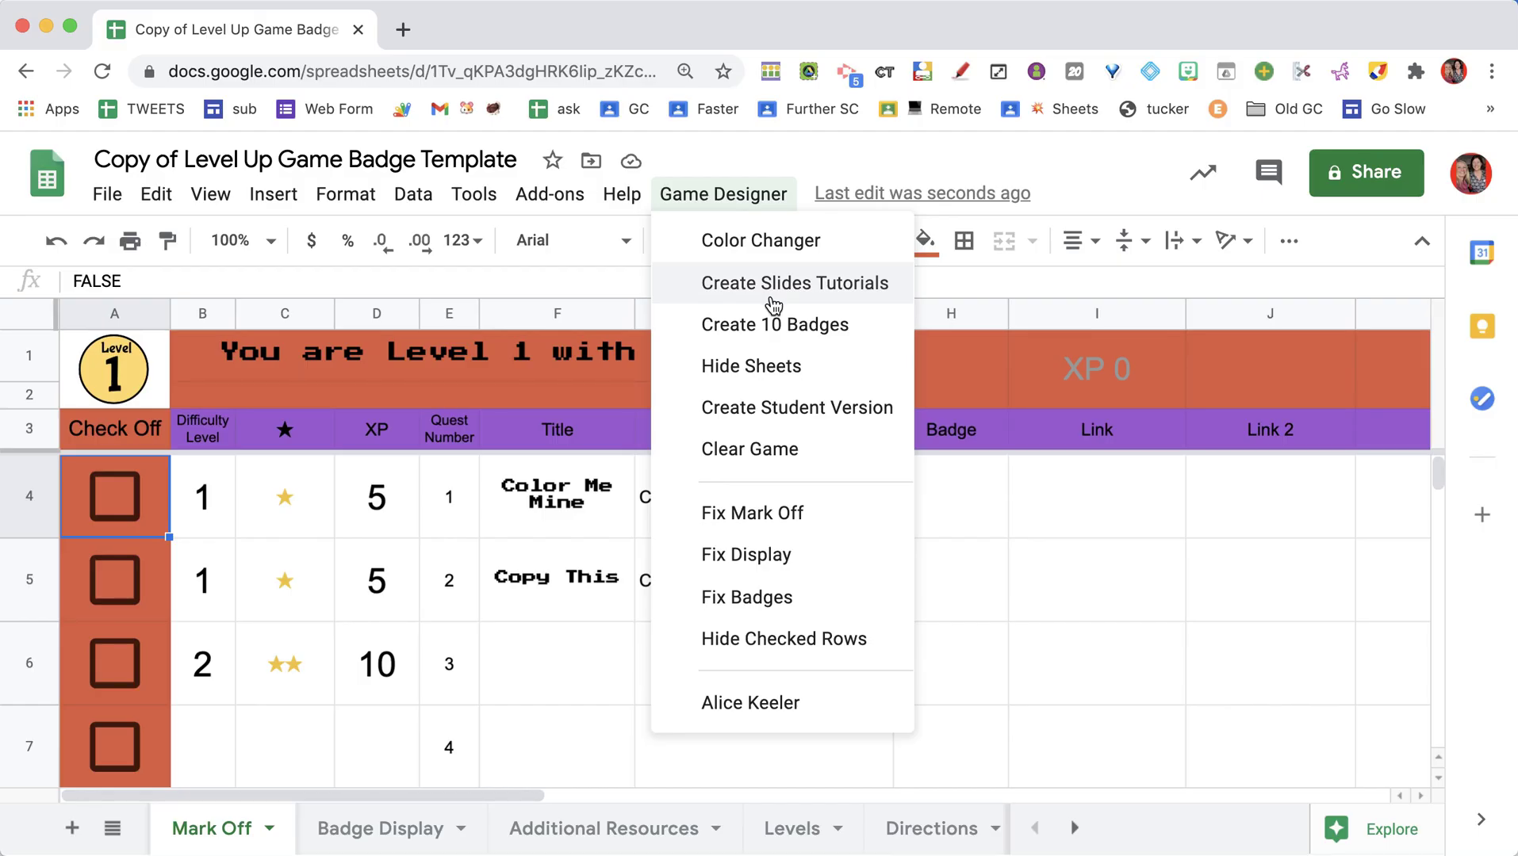
{"action": "left_click", "coordinate": [771, 299]}
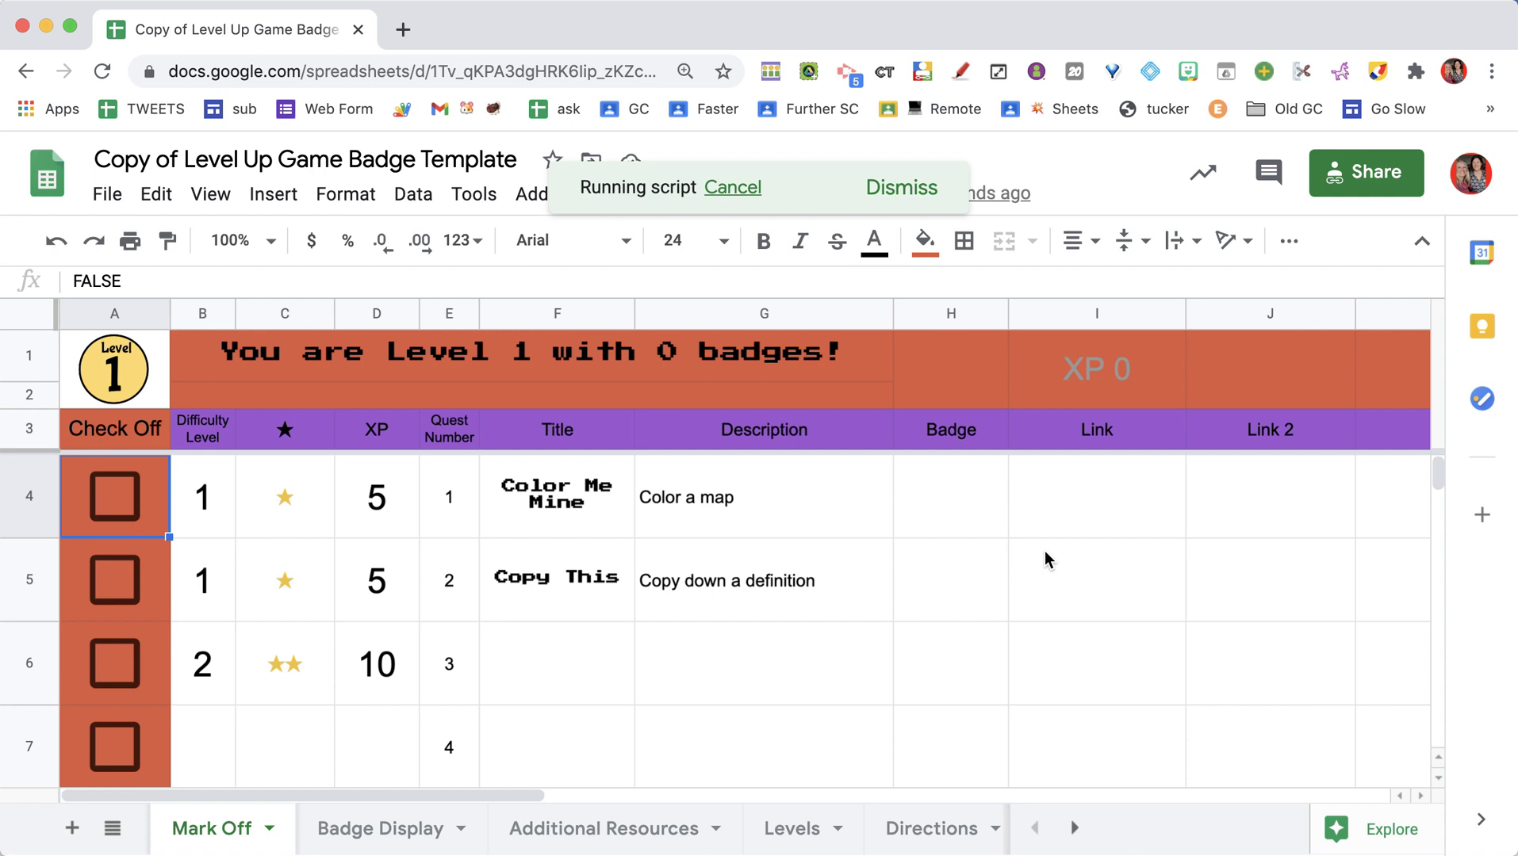
{"action": "scroll", "coordinate": [1089, 511], "scroll_direction": "down", "scroll_amount": 5}
{"action": "scroll", "coordinate": [1089, 513], "scroll_direction": "down", "scroll_amount": 12}
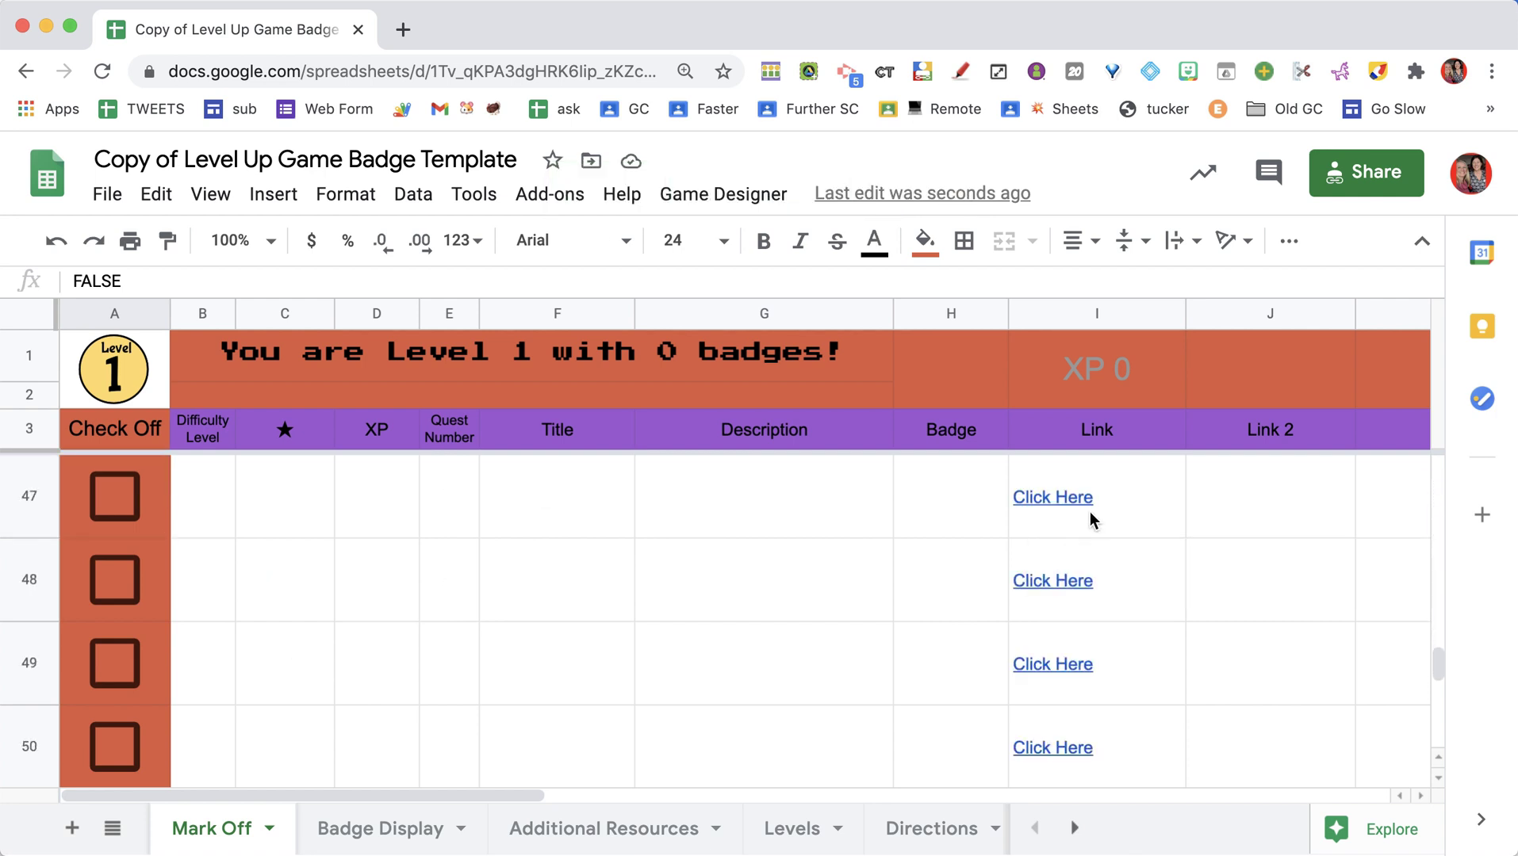
Step: Open the tutorial slides from the link in I47 and look at the direction slides for quests 44 and 35
{"action": "left_click", "coordinate": [1066, 315]}
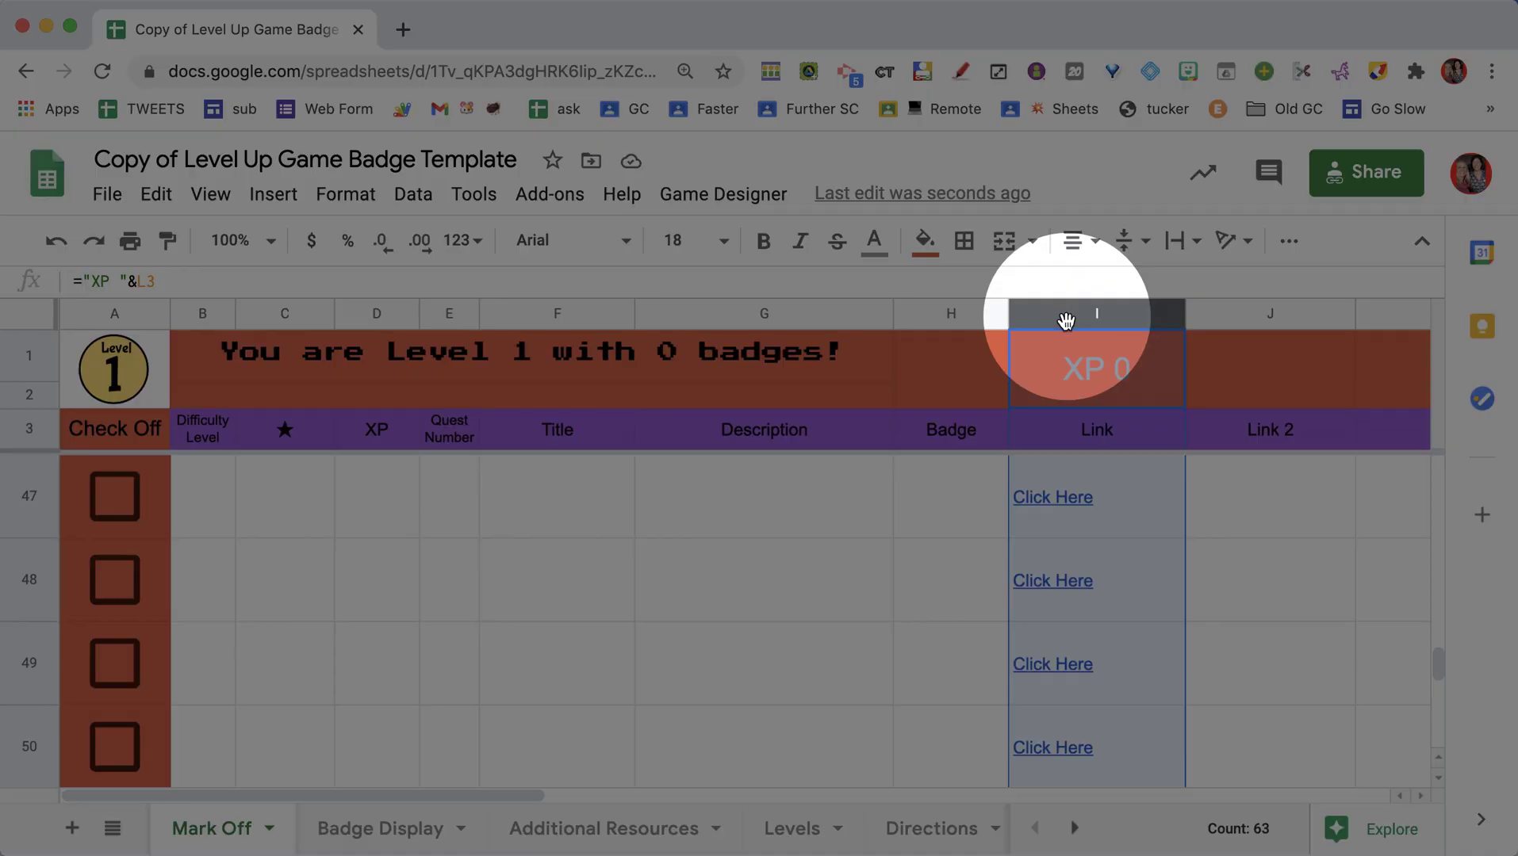
{"action": "left_click", "coordinate": [1089, 542]}
{"action": "left_click", "coordinate": [1068, 502]}
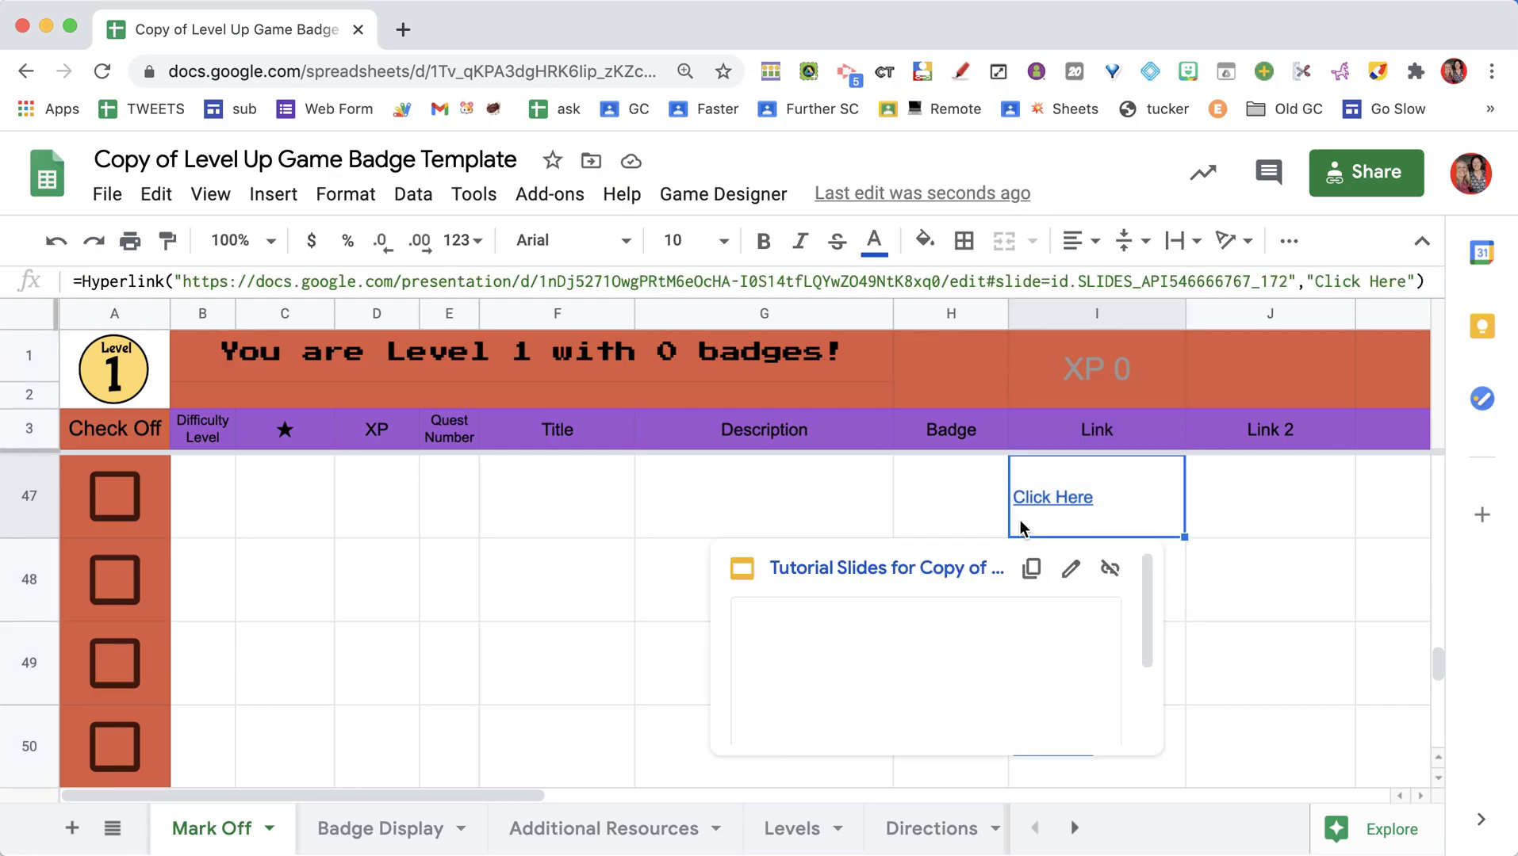
{"action": "left_click", "coordinate": [942, 569]}
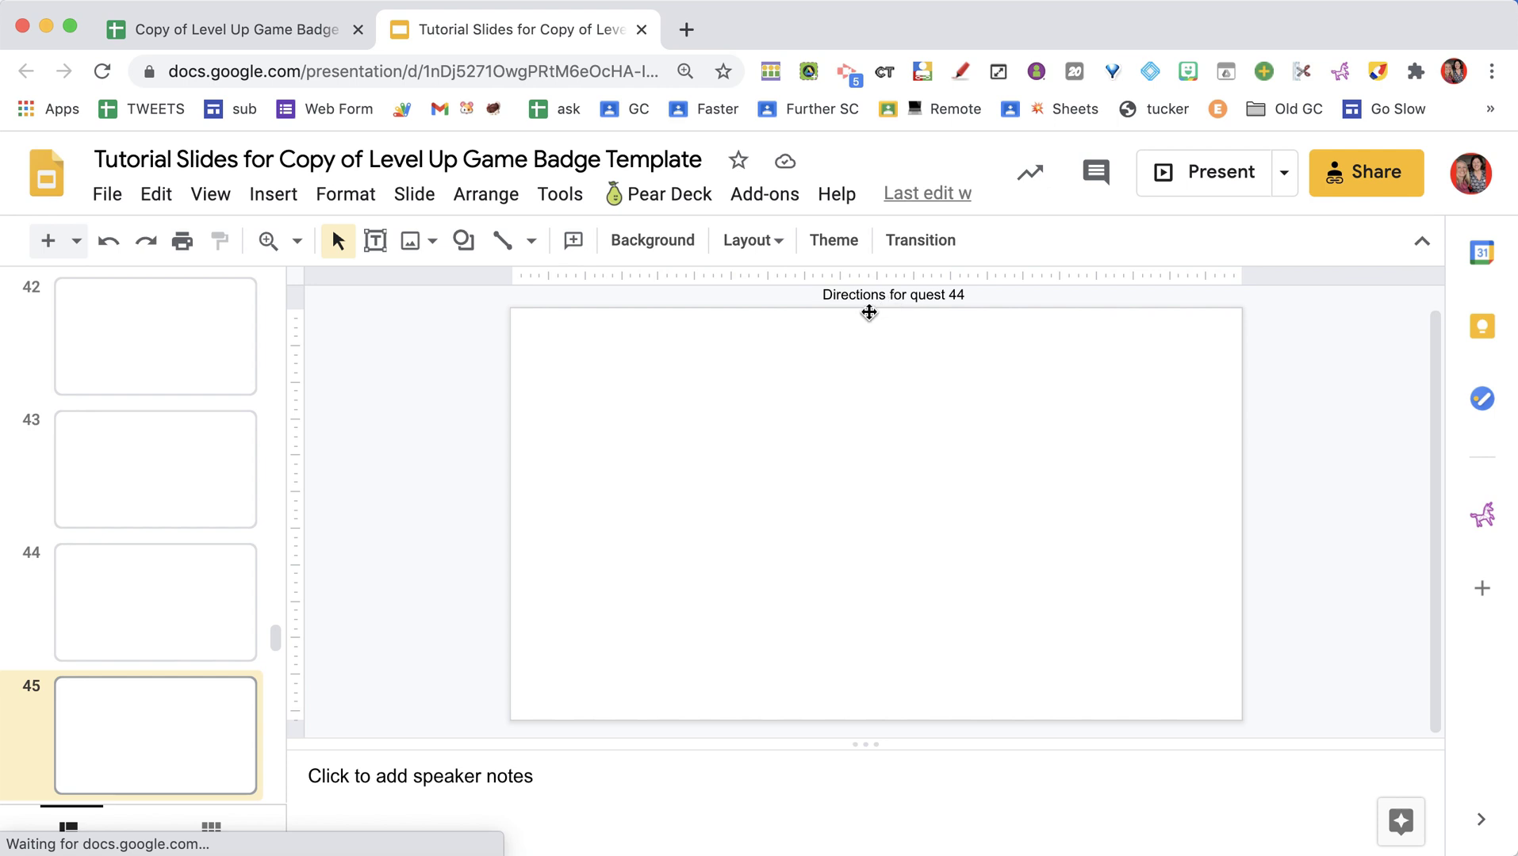
{"action": "scroll", "coordinate": [182, 363], "scroll_direction": "up", "scroll_amount": 10}
{"action": "left_click", "coordinate": [182, 364]}
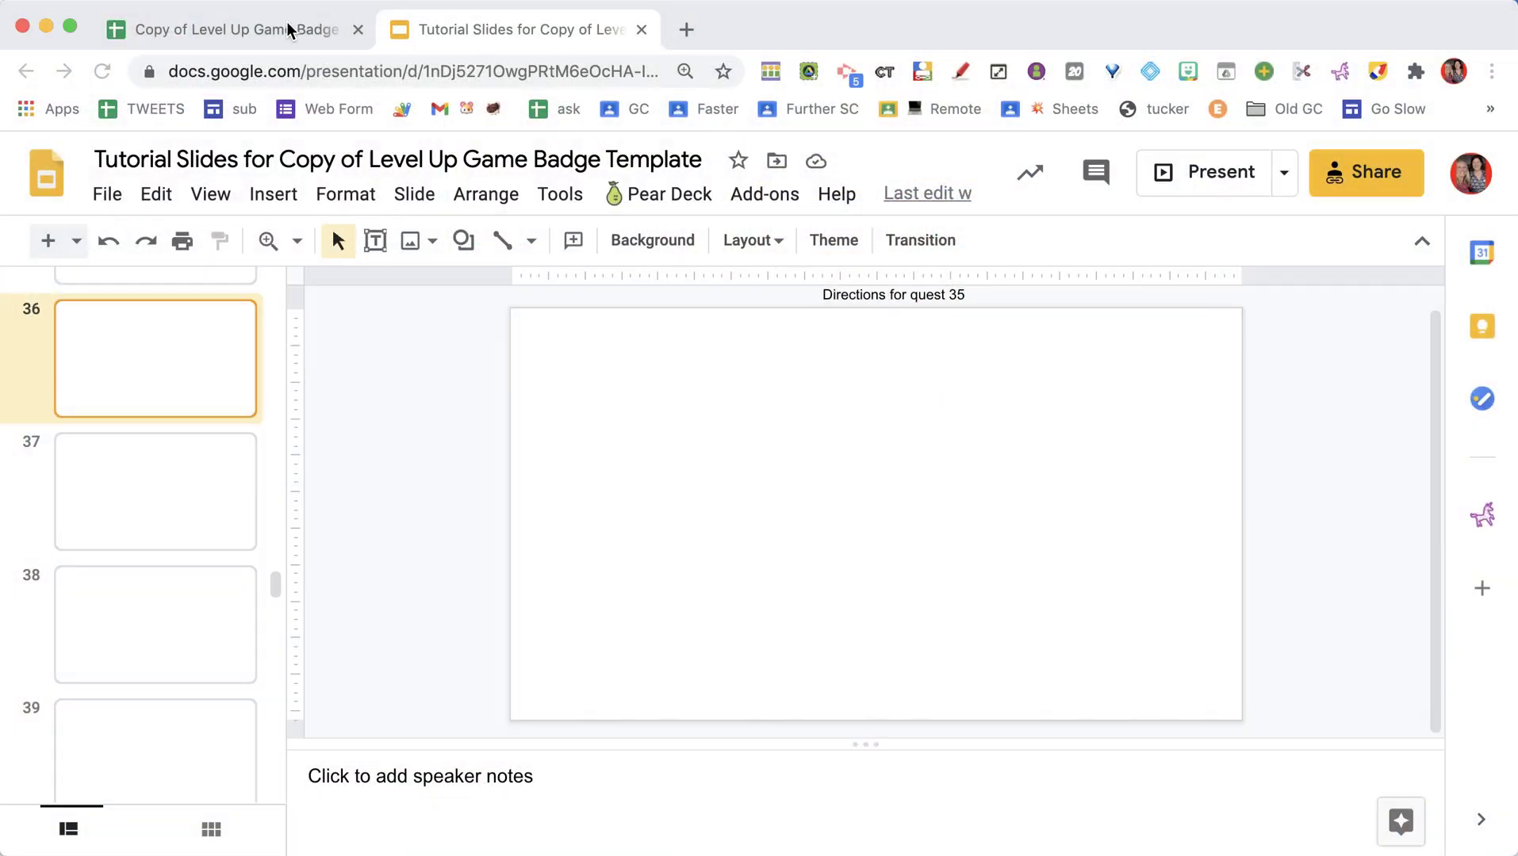
Step: Return to the spreadsheet and delete the tutorial slide link in I48
{"action": "left_click", "coordinate": [285, 25]}
{"action": "left_click", "coordinate": [1117, 593]}
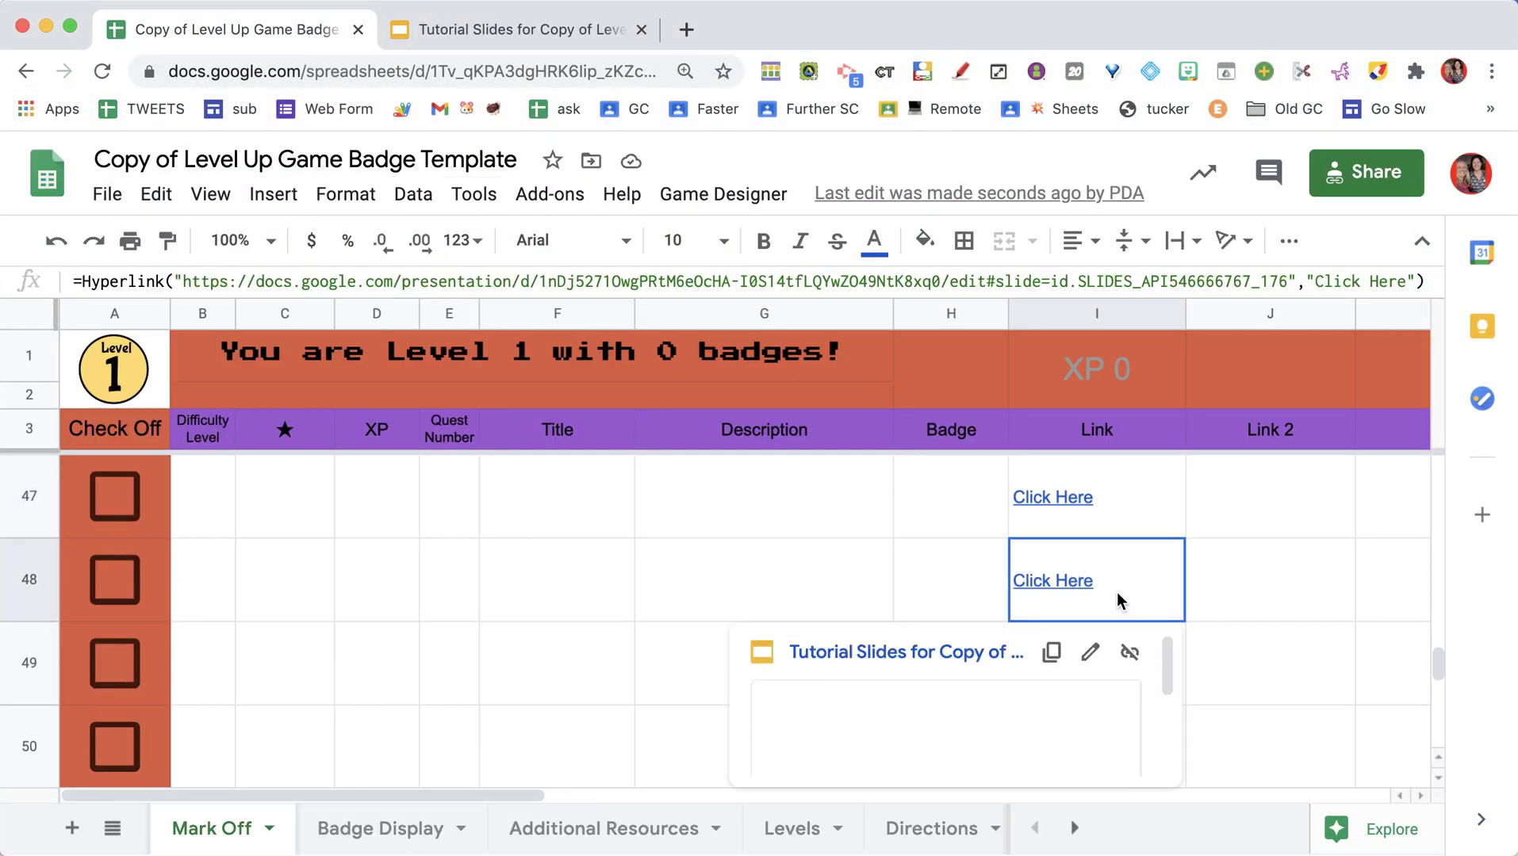
{"action": "key", "text": "Delete"}
{"action": "left_click", "coordinate": [1242, 588]}
{"action": "left_click", "coordinate": [1091, 578]}
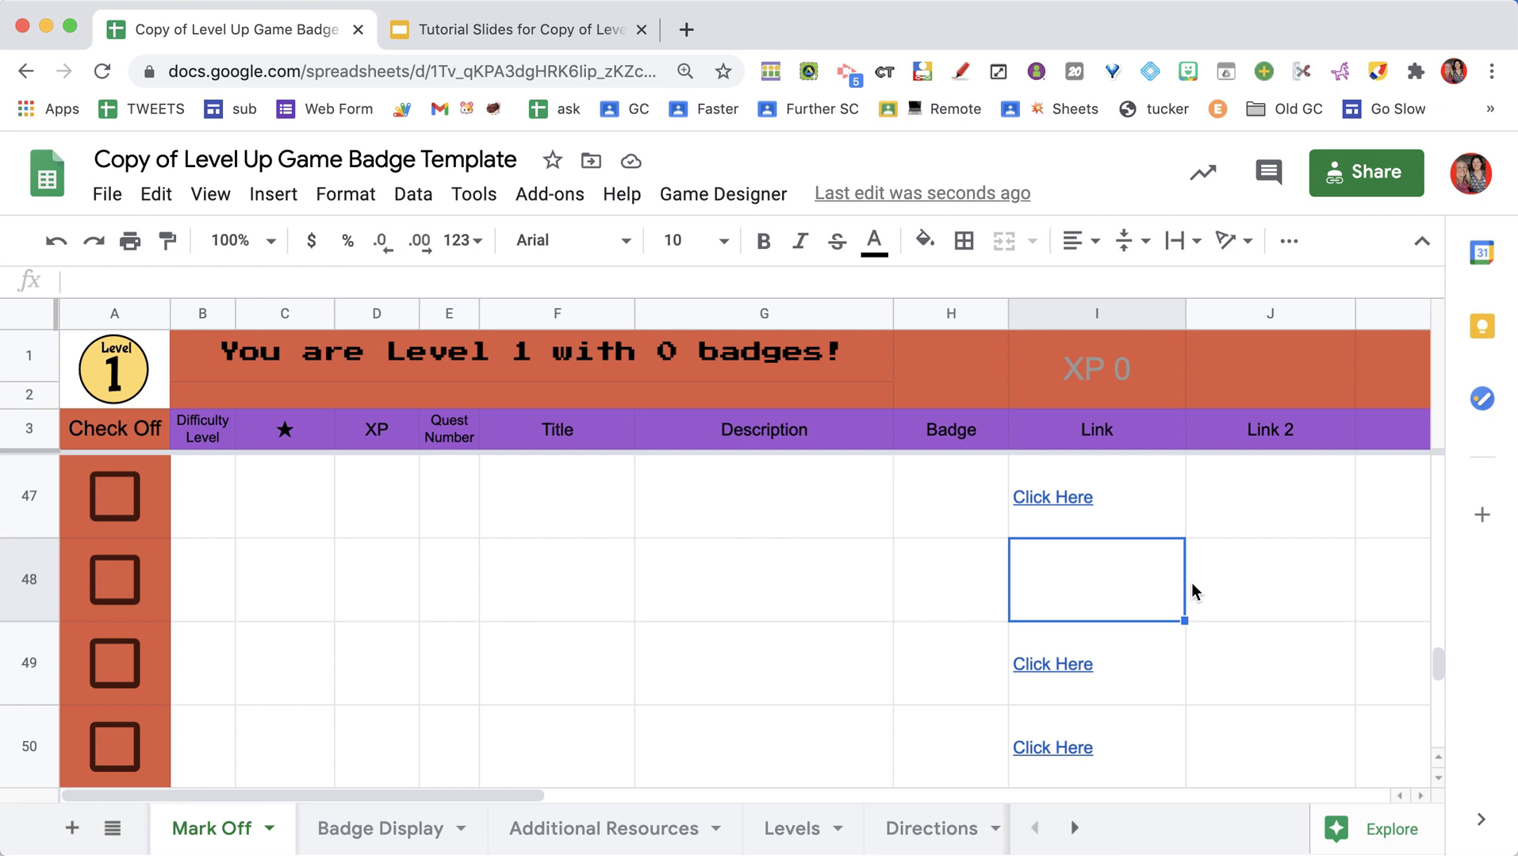
Step: Select the Evidence cell K48 and view the options for inserting an image in it
{"action": "scroll", "coordinate": [1187, 583], "scroll_direction": "right", "scroll_amount": 2}
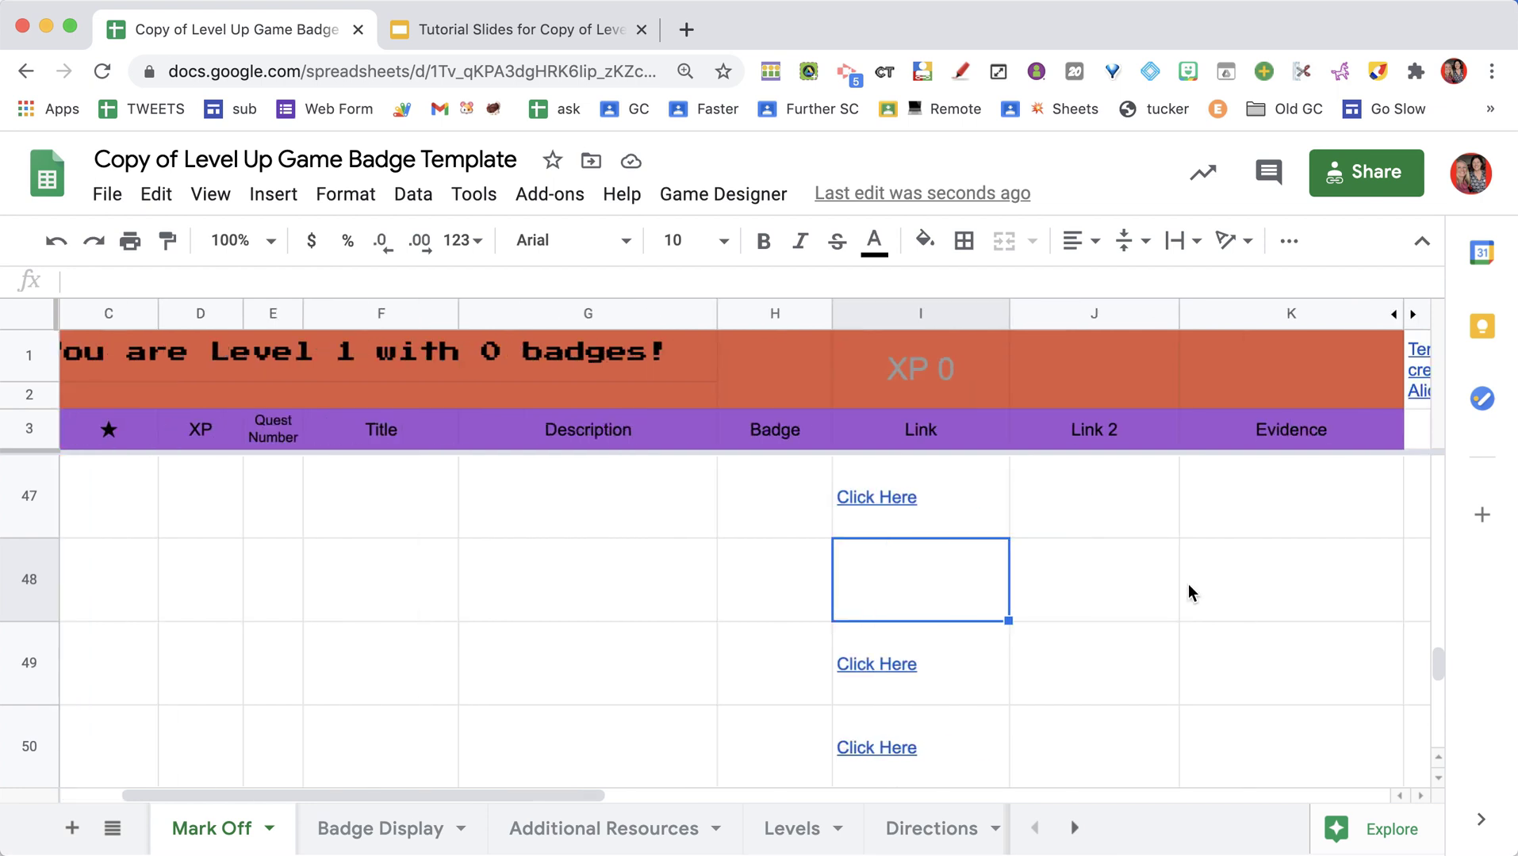
{"action": "left_click", "coordinate": [1249, 593]}
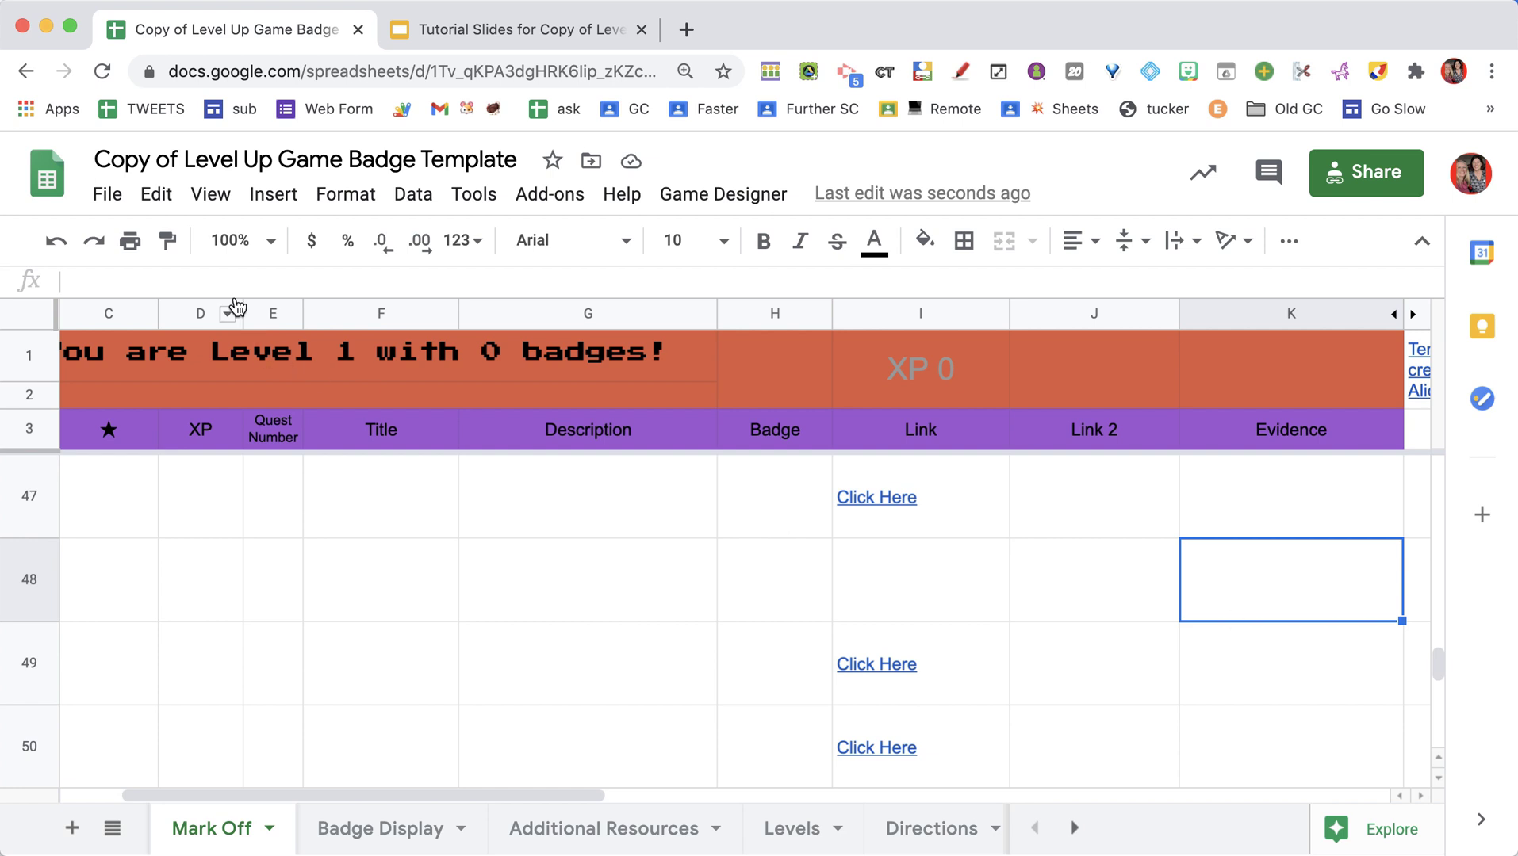
{"action": "left_click", "coordinate": [273, 198]}
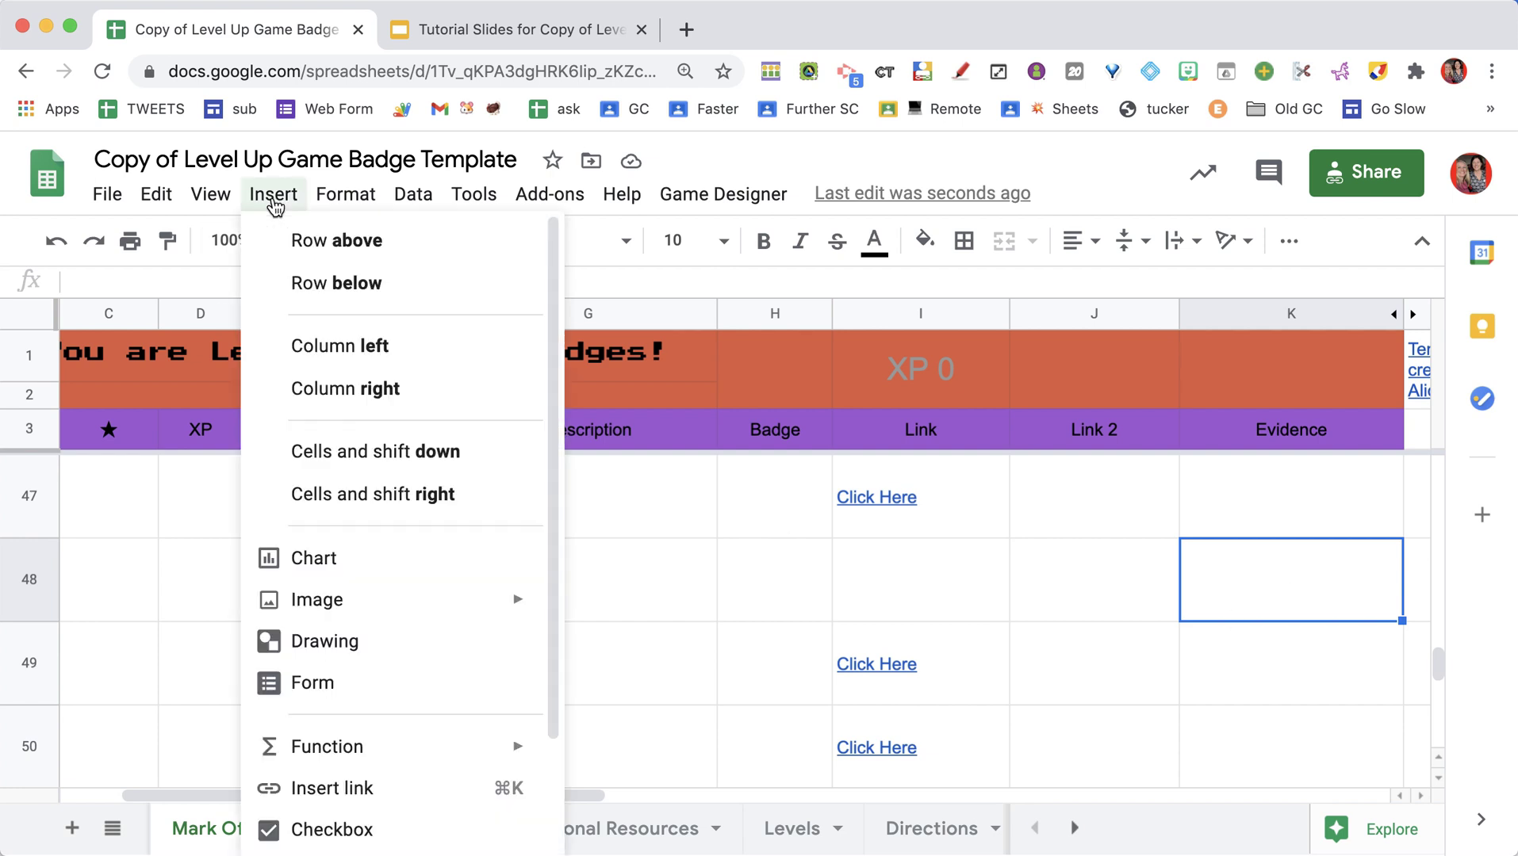
{"action": "mouse_move", "coordinate": [352, 612]}
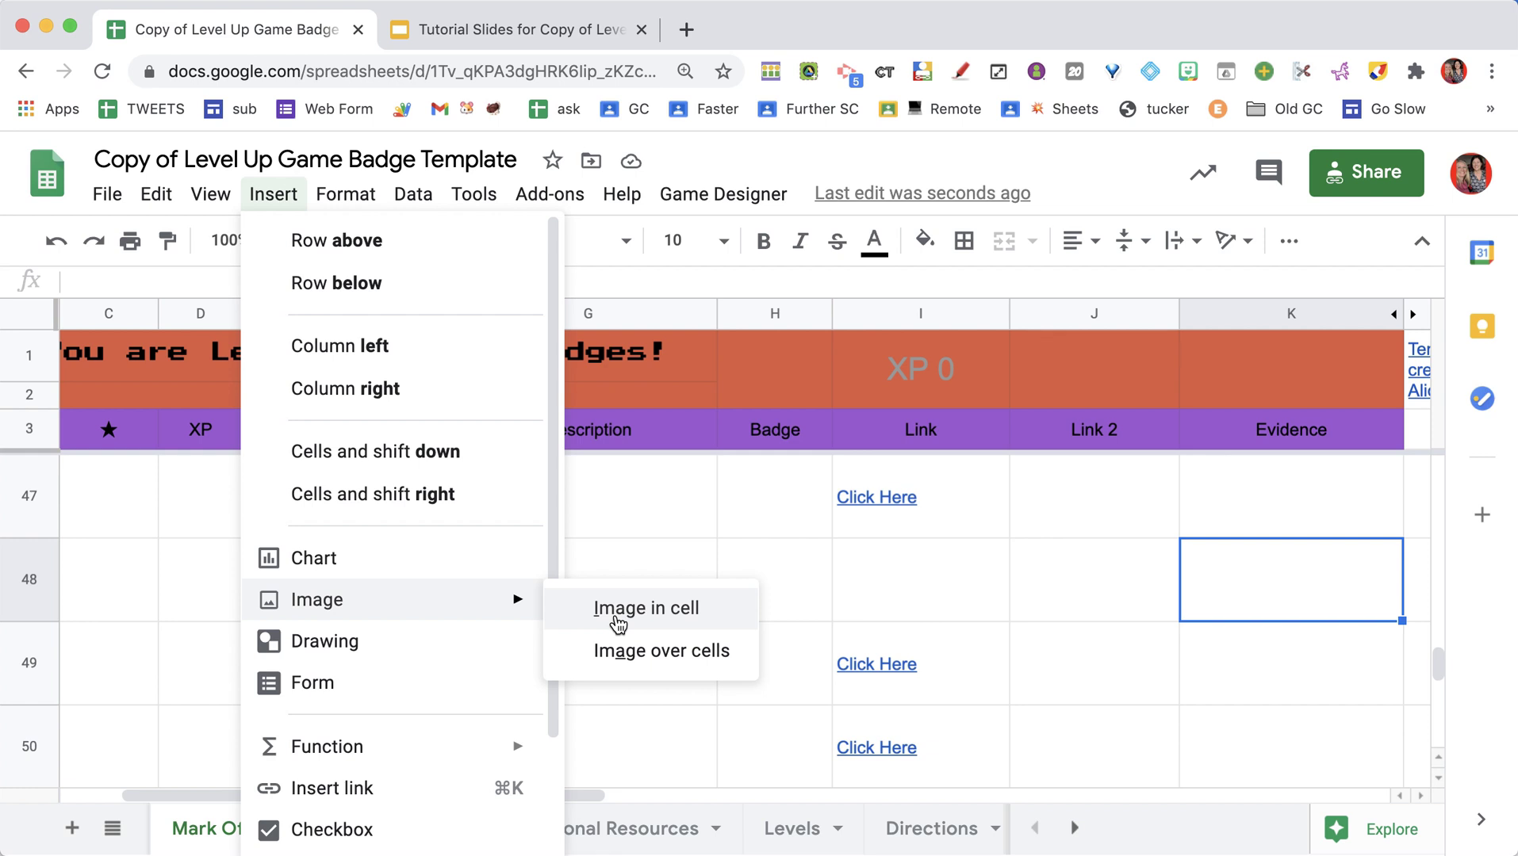
{"action": "left_click", "coordinate": [1059, 612]}
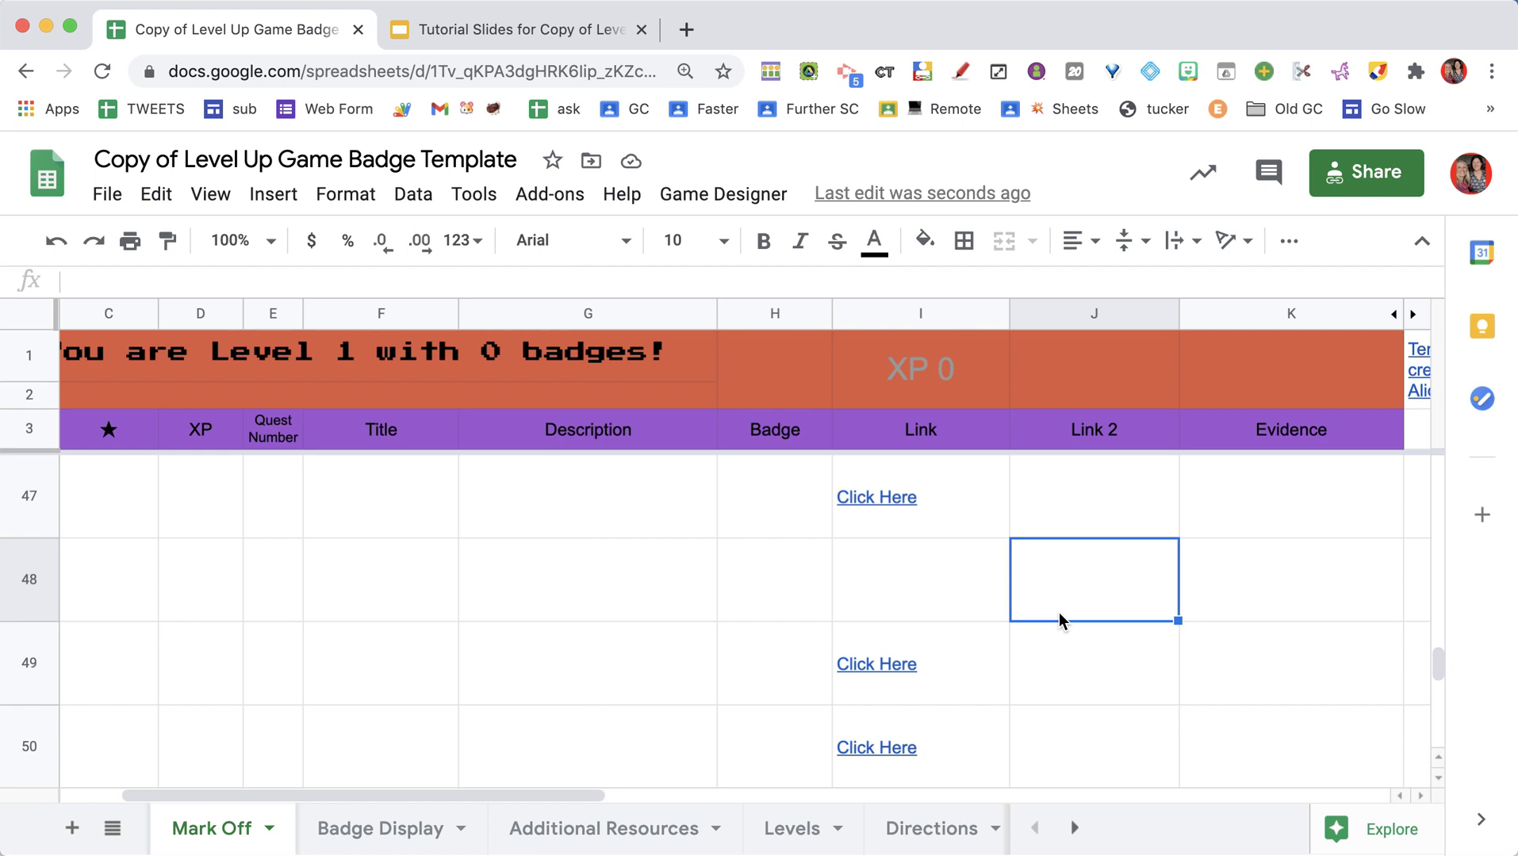
Step: Set quest 4's difficulty level to 5 in B7
{"action": "scroll", "coordinate": [1059, 612], "scroll_direction": "left", "scroll_amount": 5}
{"action": "scroll", "coordinate": [1059, 612], "scroll_direction": "up", "scroll_amount": 2}
{"action": "scroll", "coordinate": [1059, 614], "scroll_direction": "up", "scroll_amount": 12}
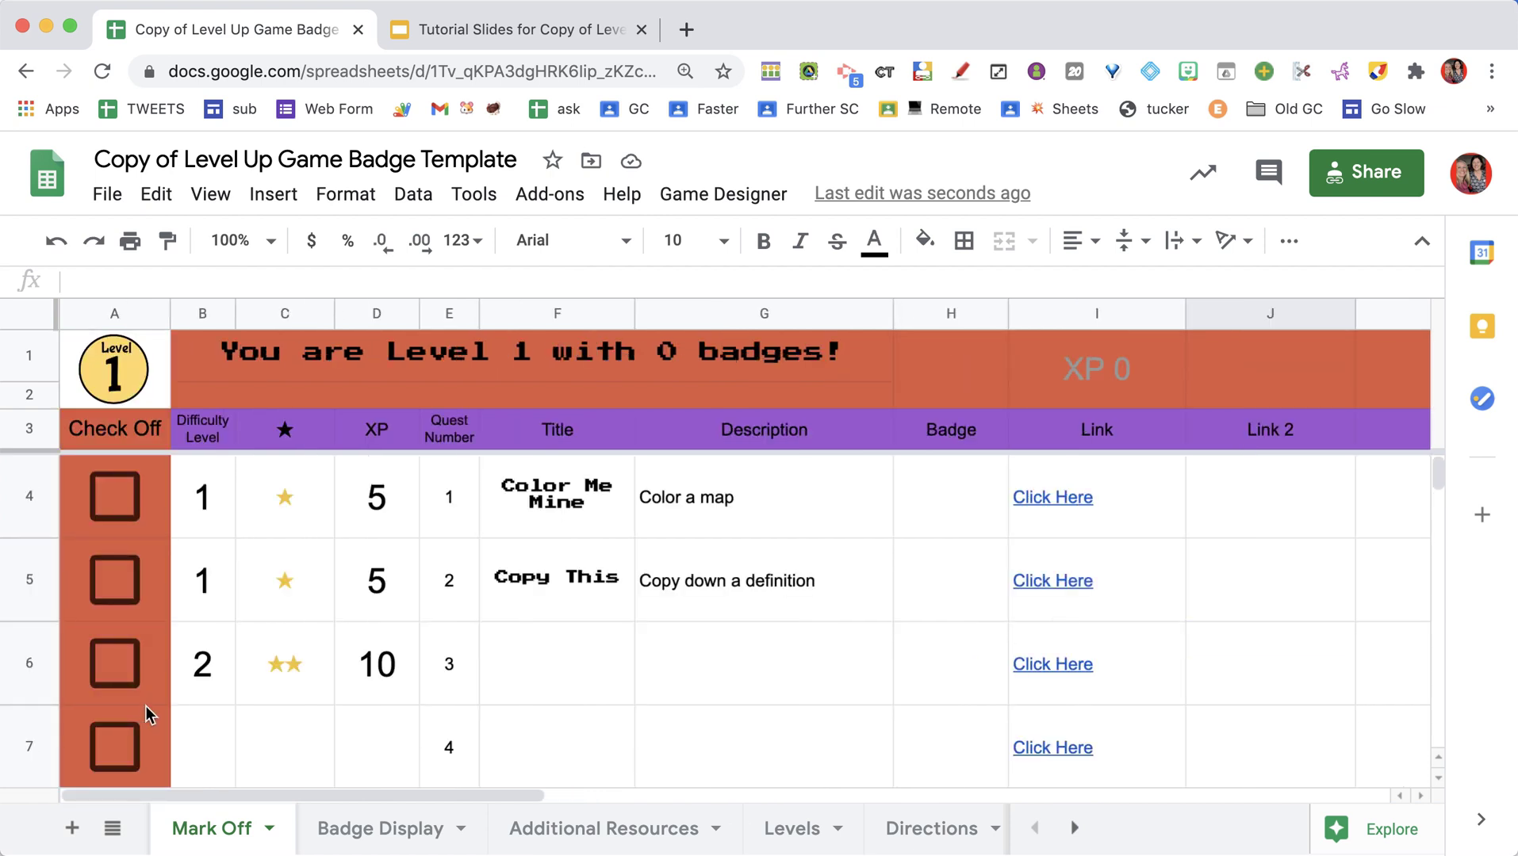
{"action": "left_click", "coordinate": [204, 750]}
{"action": "type", "text": "5"}
{"action": "key", "text": "Tab"}
{"action": "key", "text": "Tab"}
{"action": "key", "text": "Tab"}
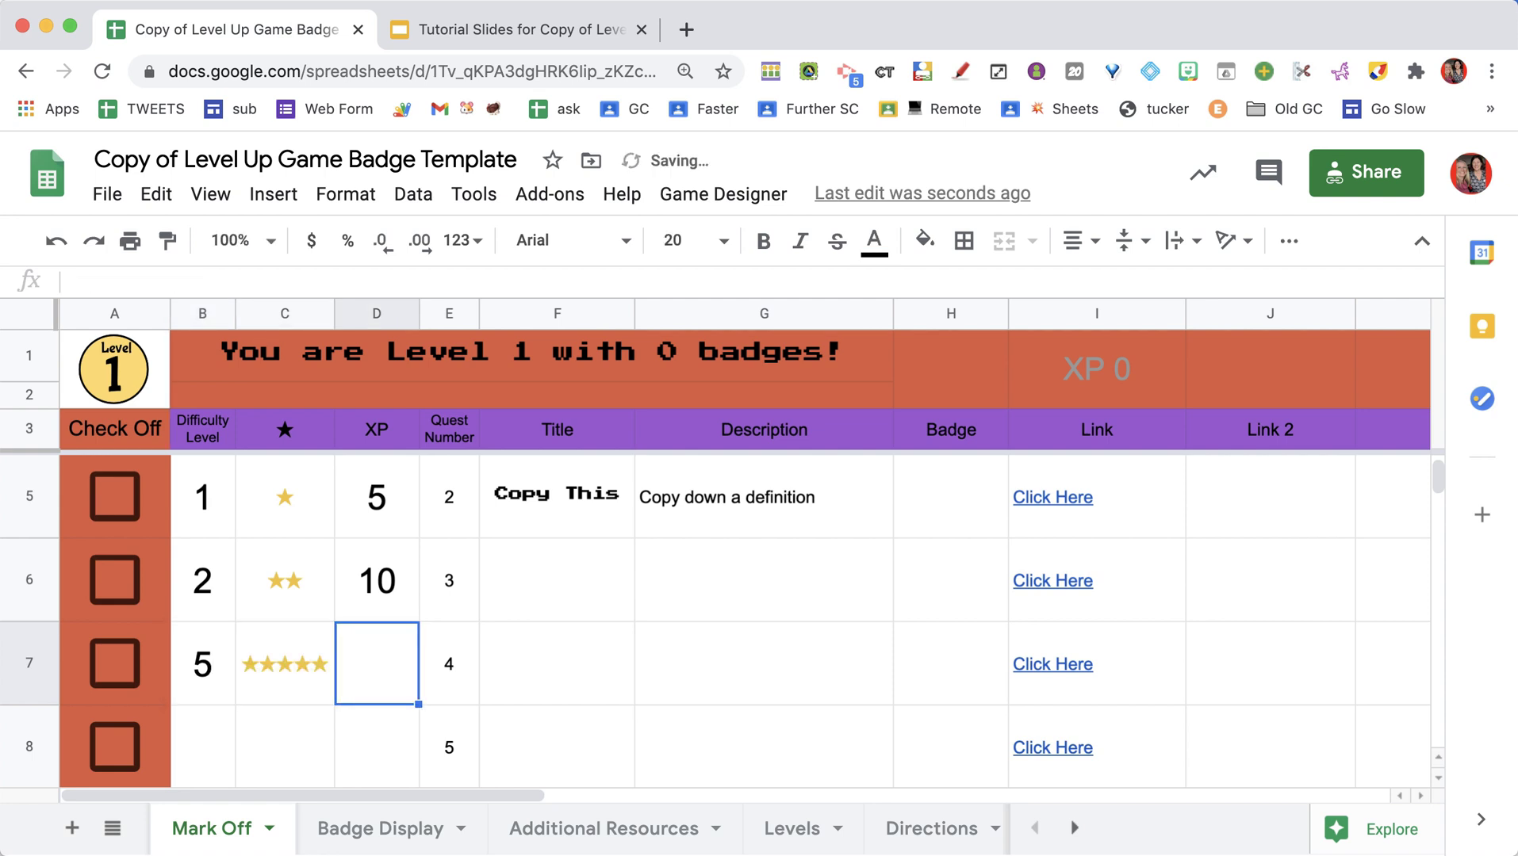
Step: Enter "This is super hard" as quest 4's title in F7, leaving its quest number cell unedited
{"action": "type", "text": "This is sup"}
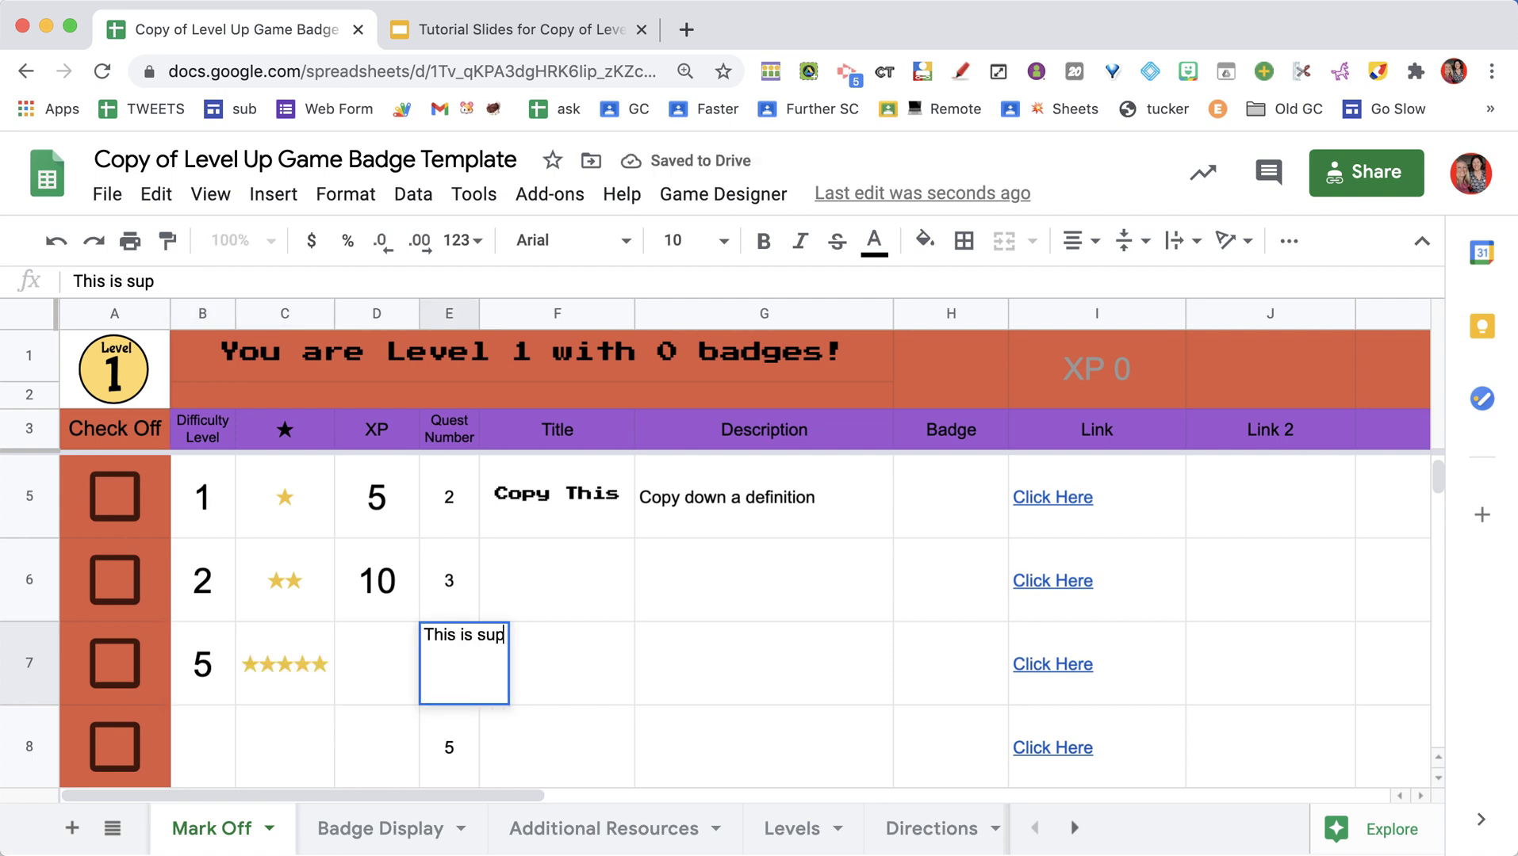
{"action": "key", "text": "Escape"}
{"action": "key", "text": "Tab"}
{"action": "type", "text": "This "}
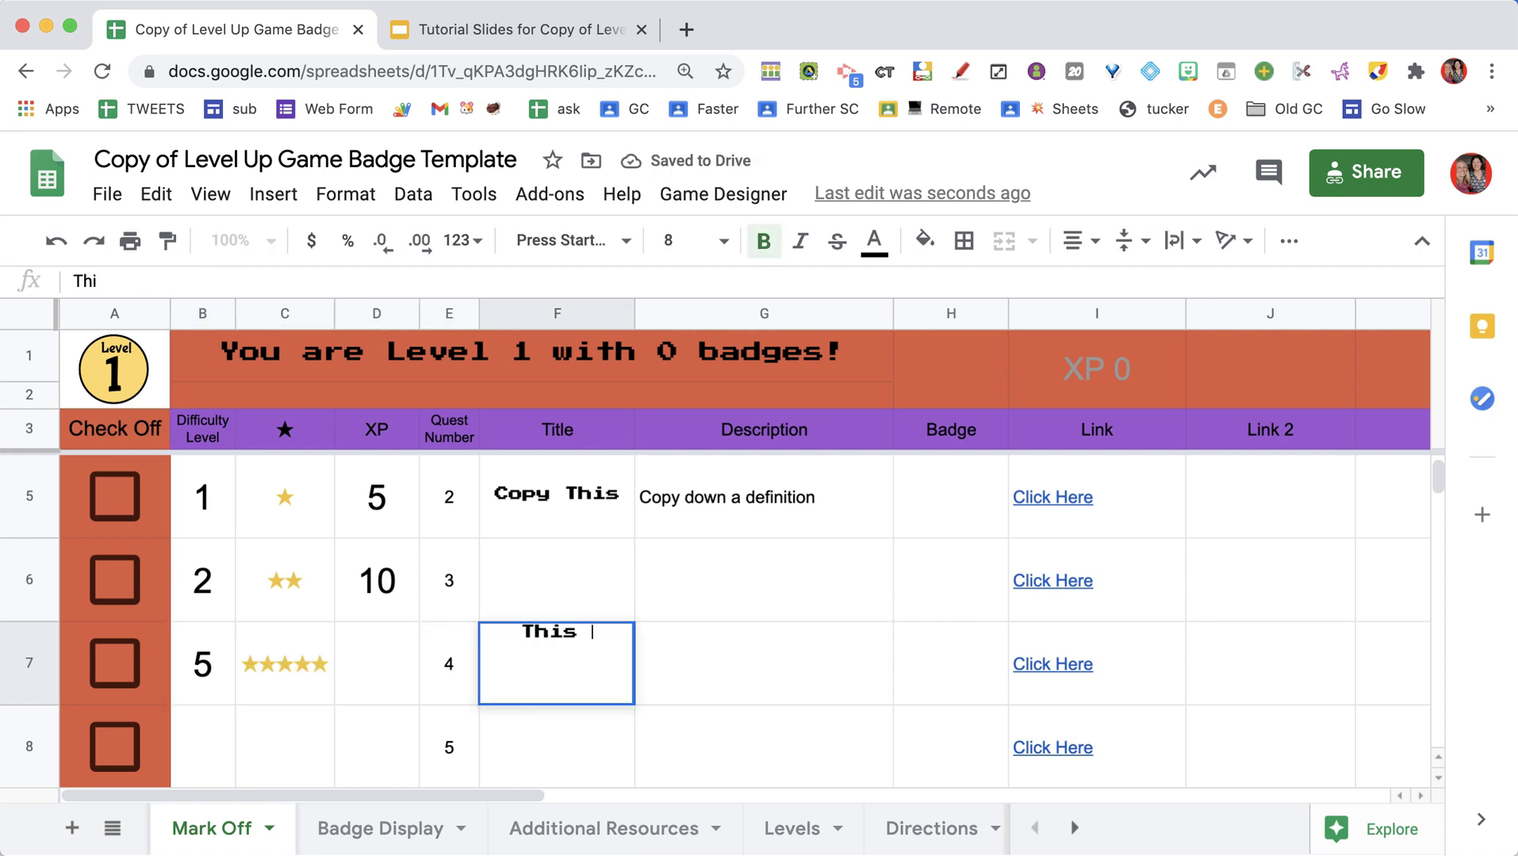
{"action": "type", "text": "is super hard"}
{"action": "key", "text": "Return"}
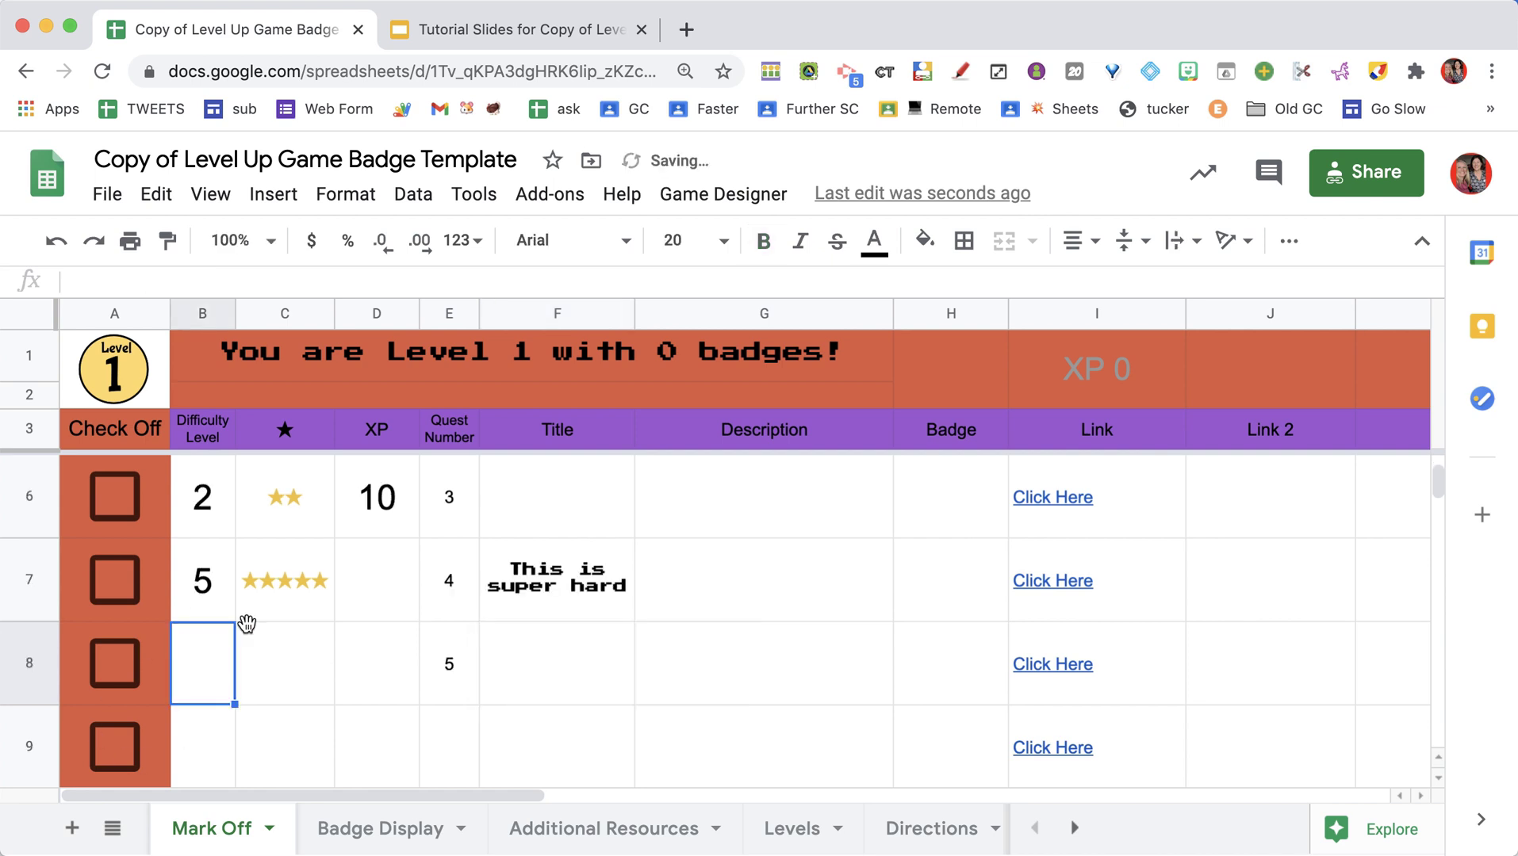
Step: Set quest 4's XP to 50 in D7
{"action": "left_click", "coordinate": [390, 574]}
{"action": "type", "text": "50"}
{"action": "left_click", "coordinate": [680, 593]}
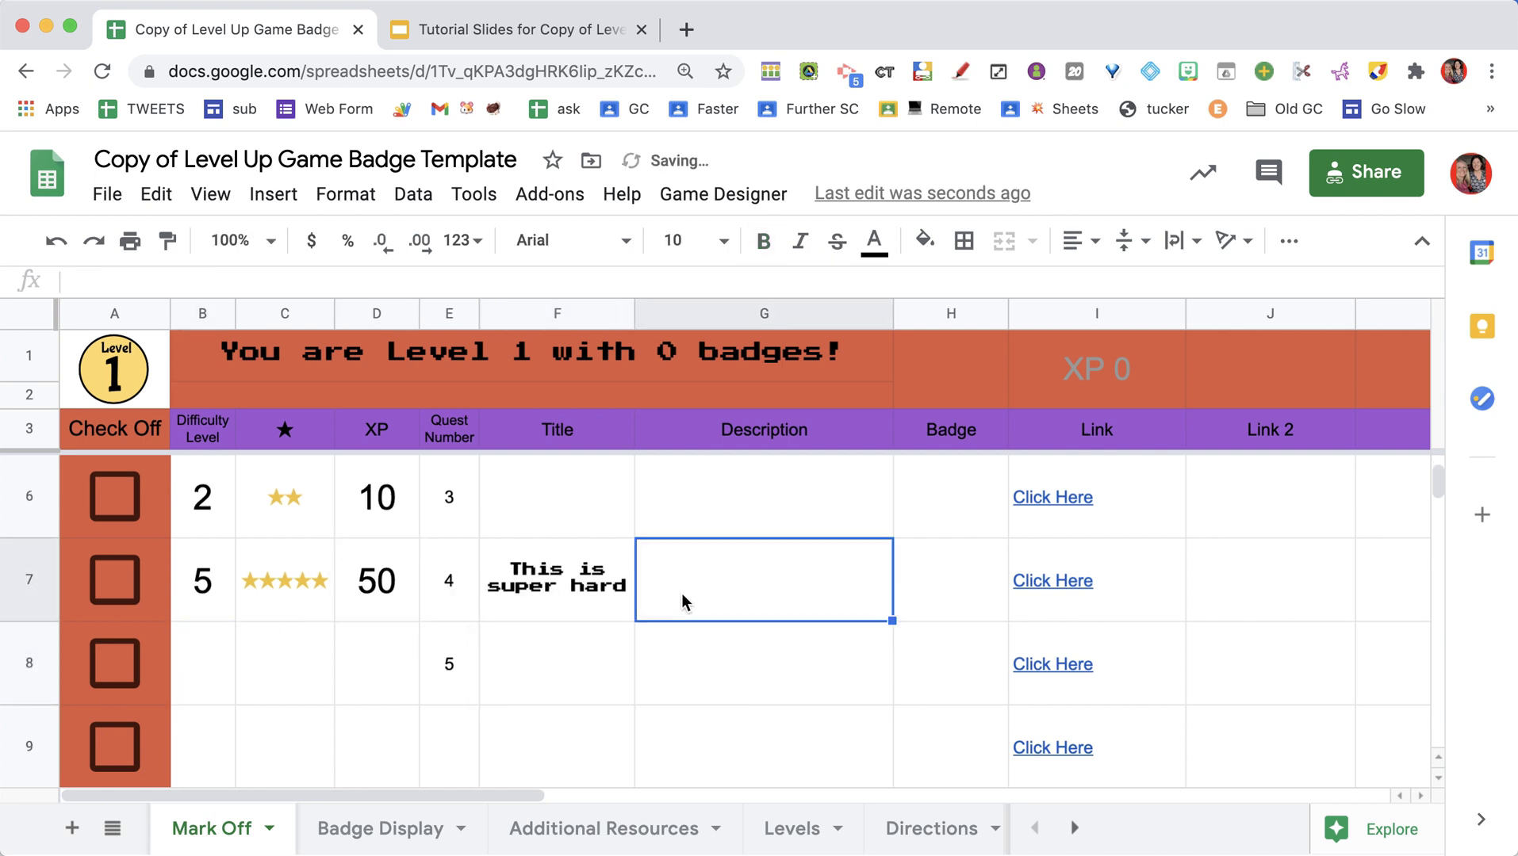
Step: Check off quests 1 and 2 to test the level and badges, and clear both checkboxes again
{"action": "scroll", "coordinate": [680, 594], "scroll_direction": "up", "scroll_amount": 2}
{"action": "left_click", "coordinate": [117, 493]}
{"action": "left_click", "coordinate": [119, 580]}
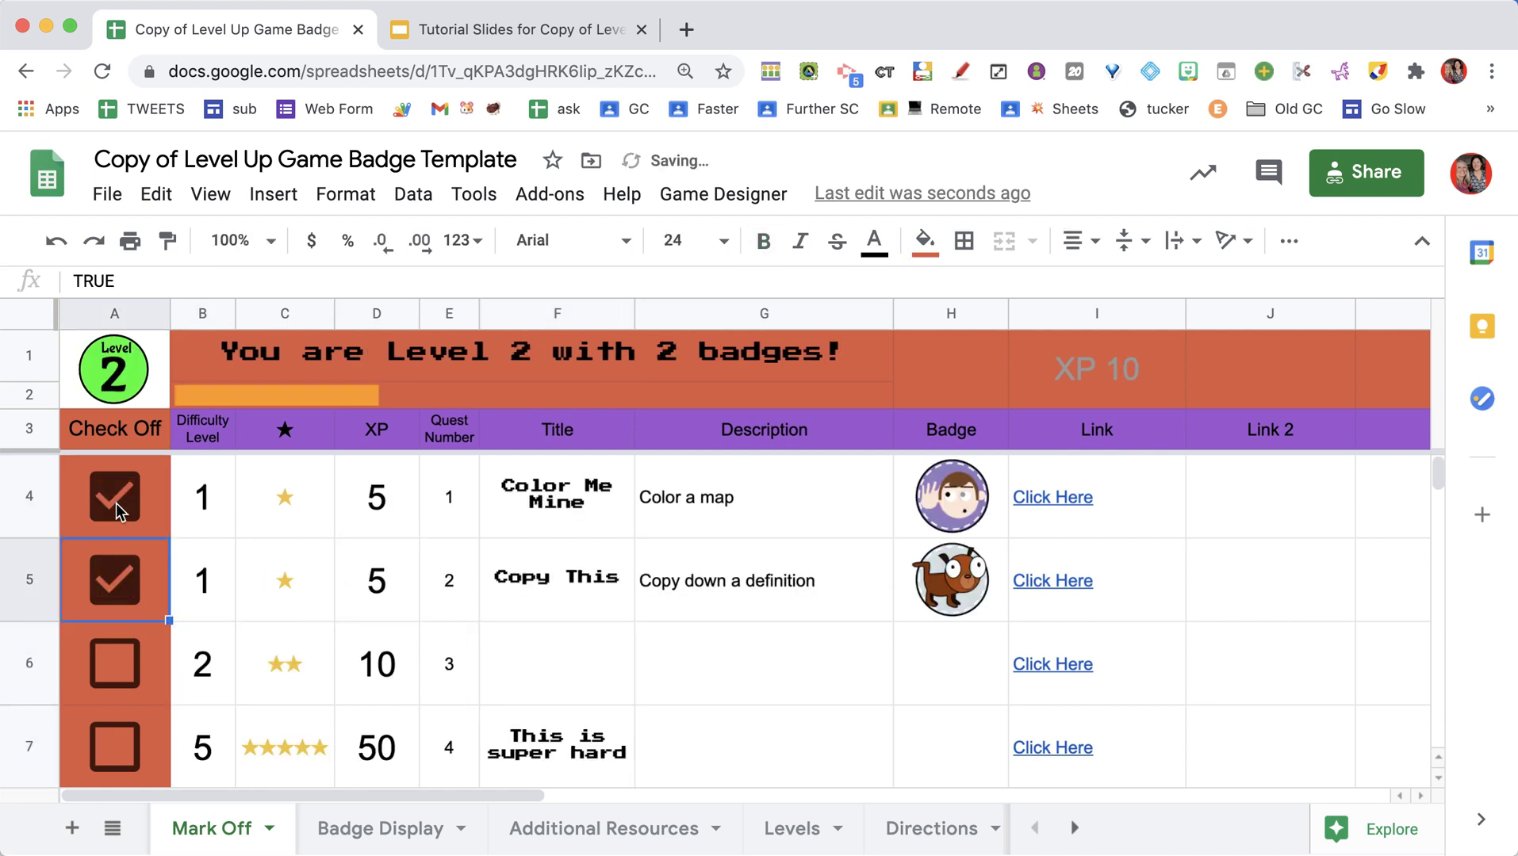
{"action": "left_click", "coordinate": [117, 496]}
{"action": "left_click", "coordinate": [135, 581]}
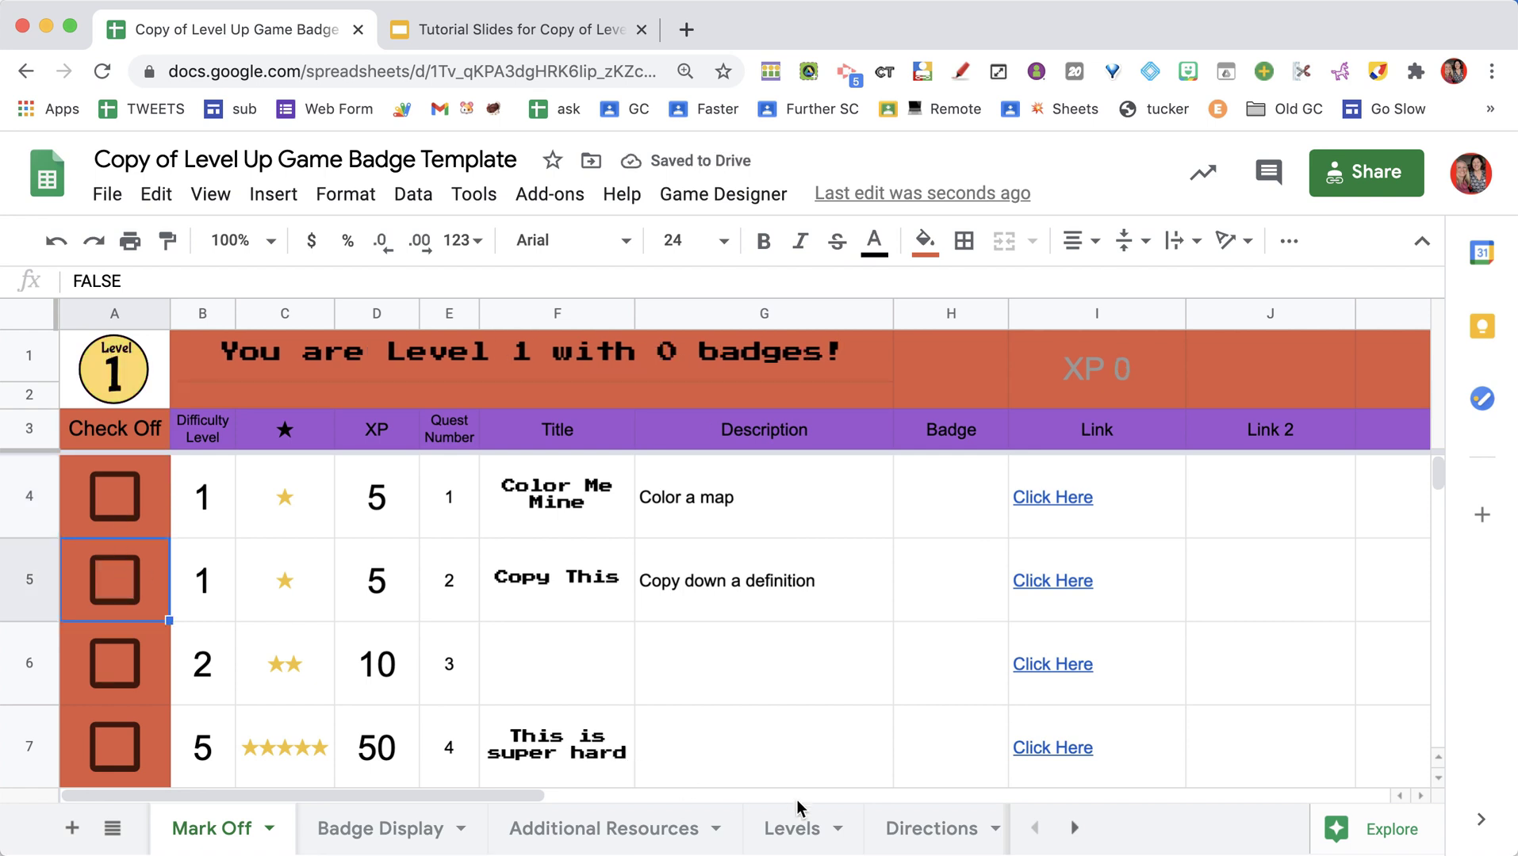
Step: View the Levels sheet's XP thresholds and return to the Badges sheet
{"action": "left_click", "coordinate": [814, 828]}
{"action": "scroll", "coordinate": [815, 829], "scroll_direction": "right", "scroll_amount": 3}
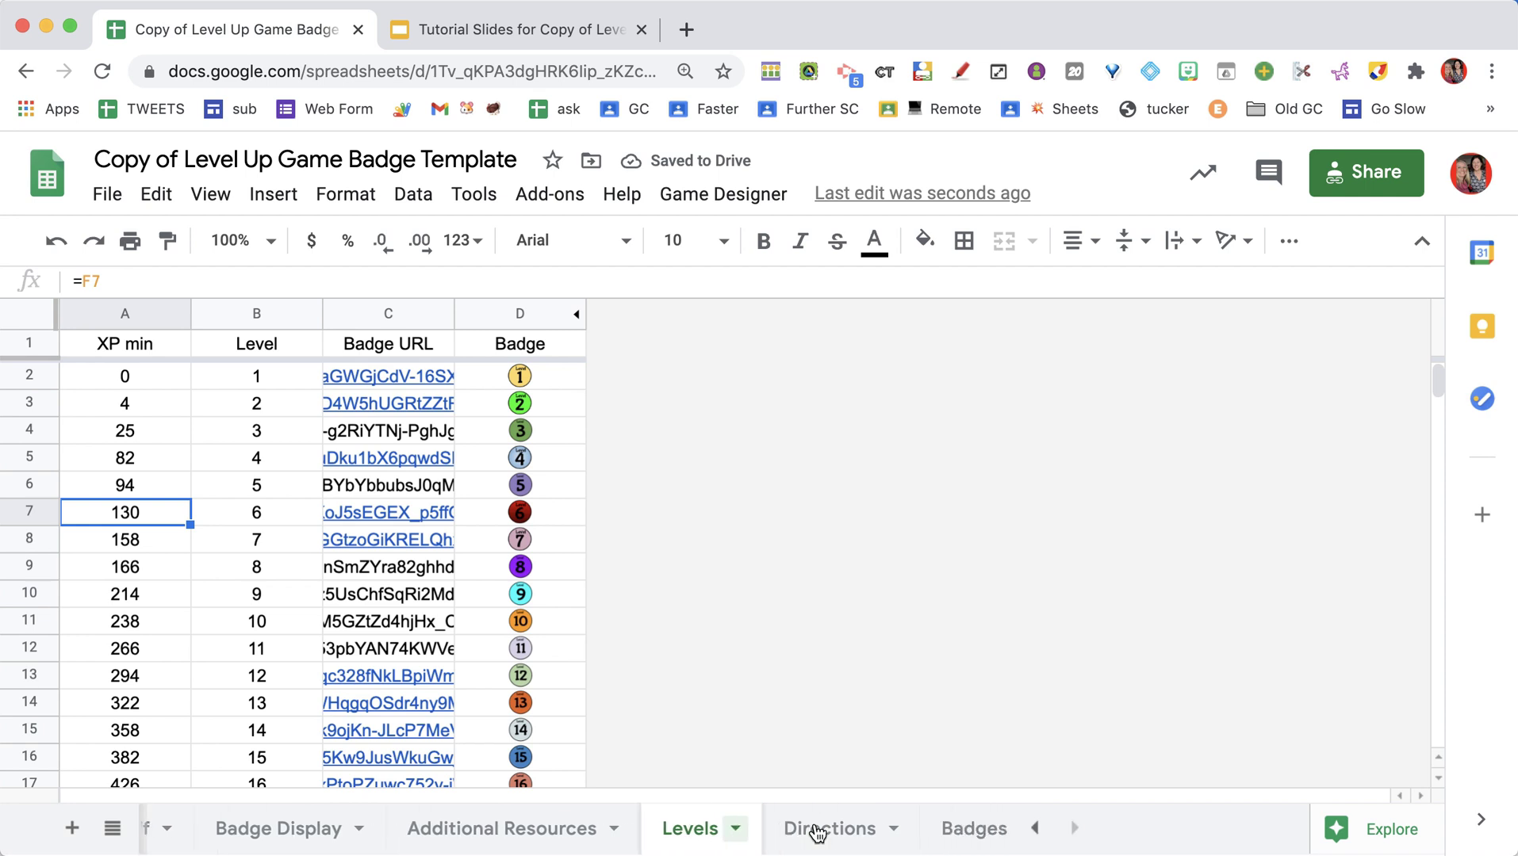
{"action": "left_click", "coordinate": [912, 829]}
{"action": "scroll", "coordinate": [396, 829], "scroll_direction": "left", "scroll_amount": 3}
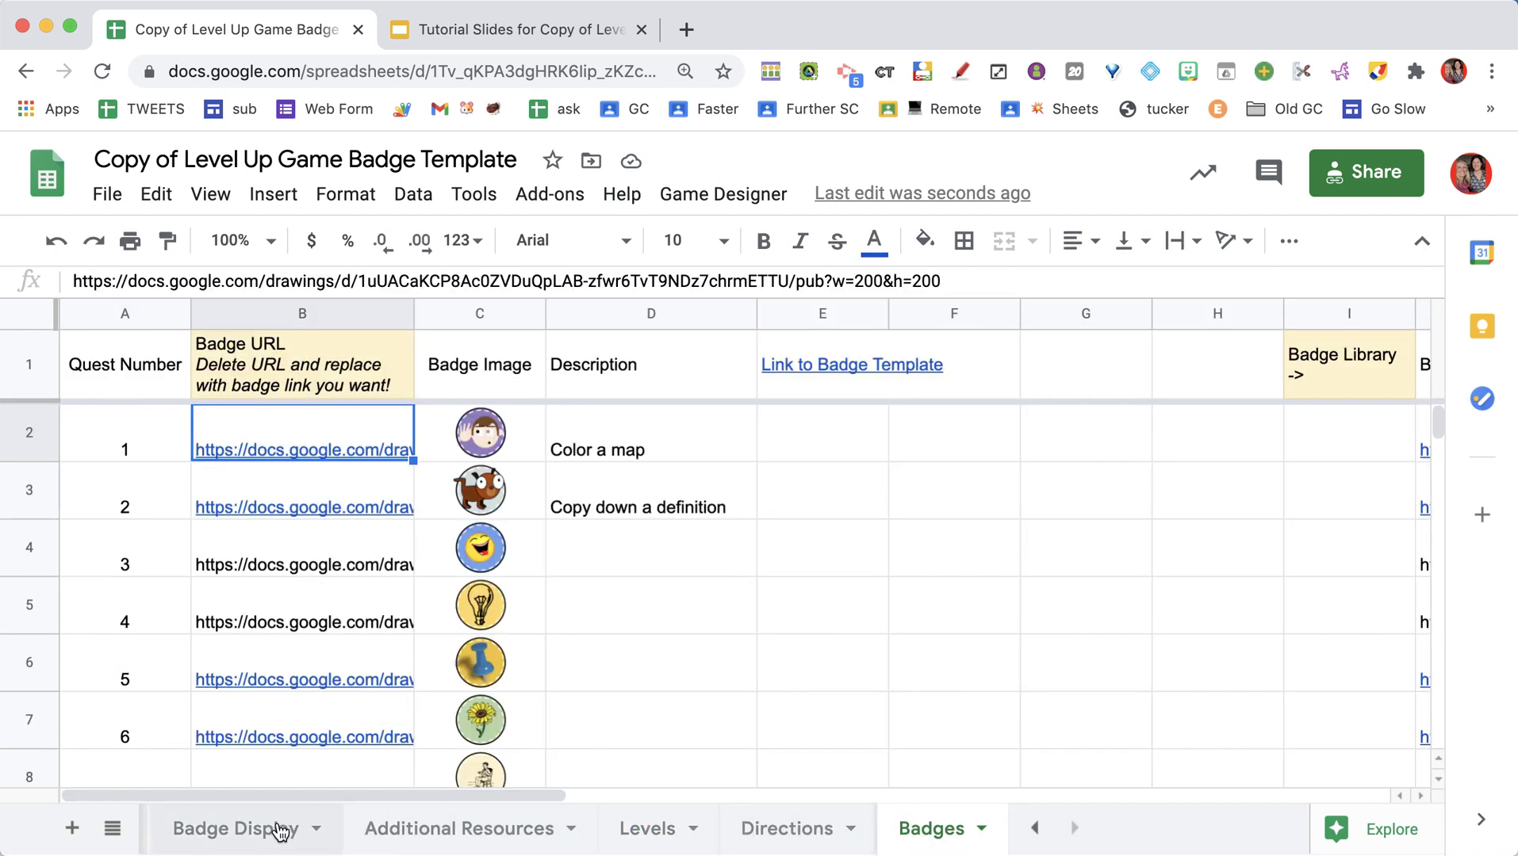
Step: Create the student version of the game from the Mark Off sheet and copy its generated link
{"action": "left_click", "coordinate": [230, 828]}
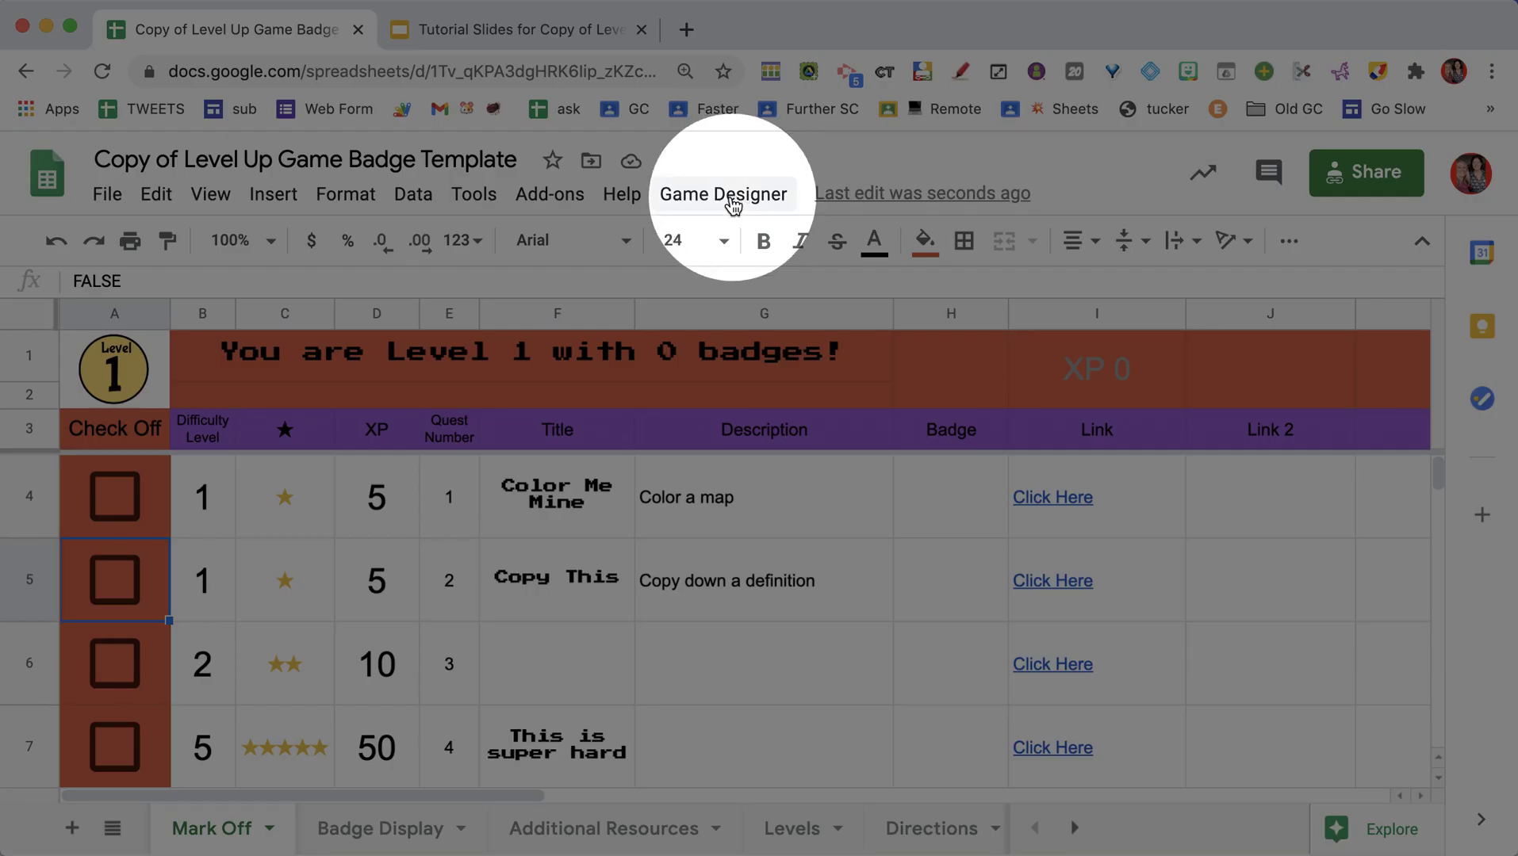
{"action": "left_click", "coordinate": [729, 198]}
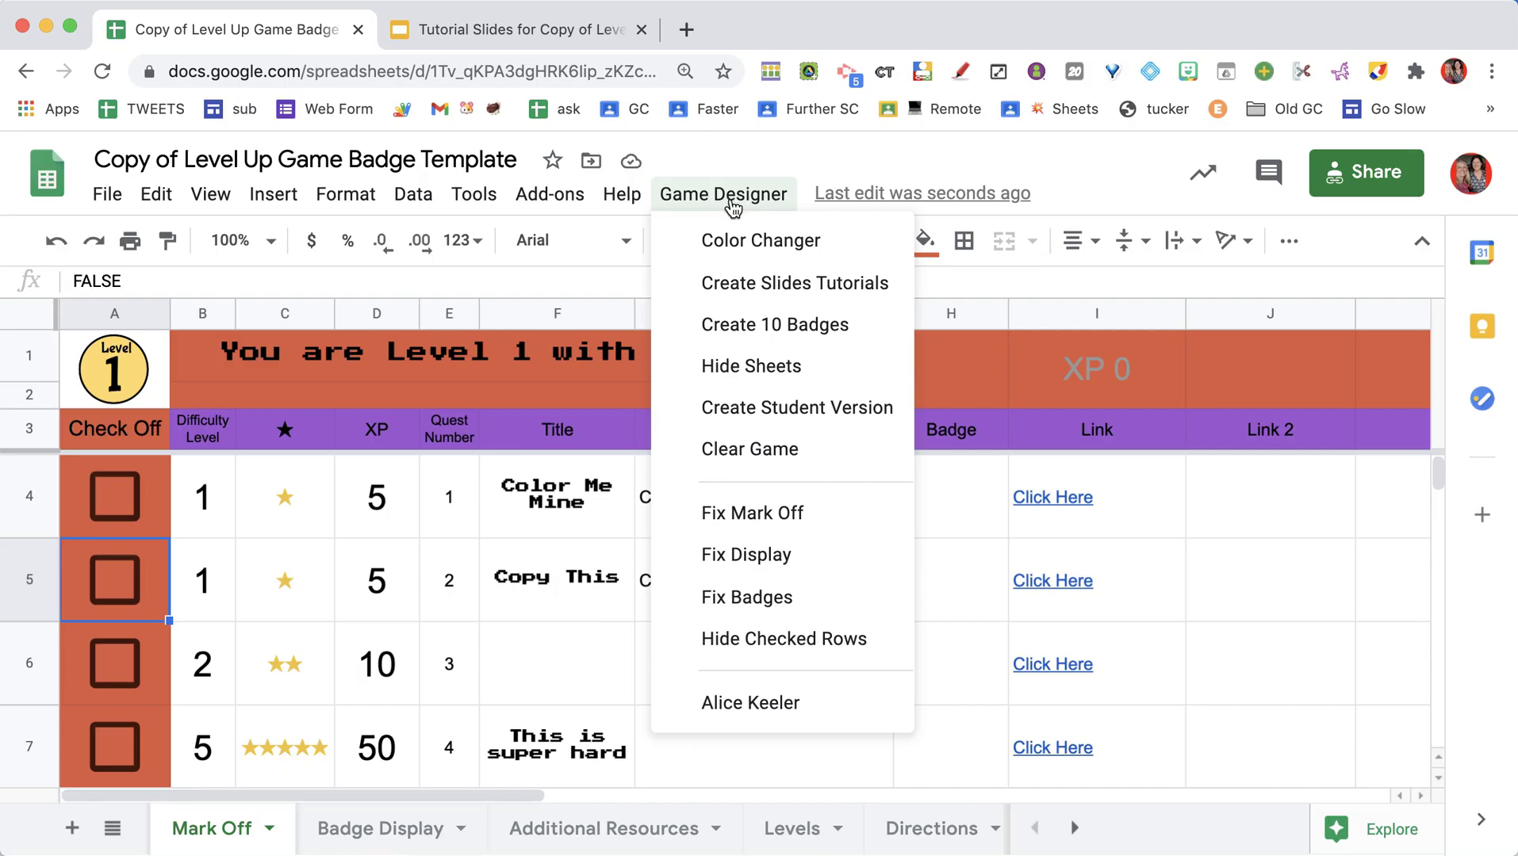
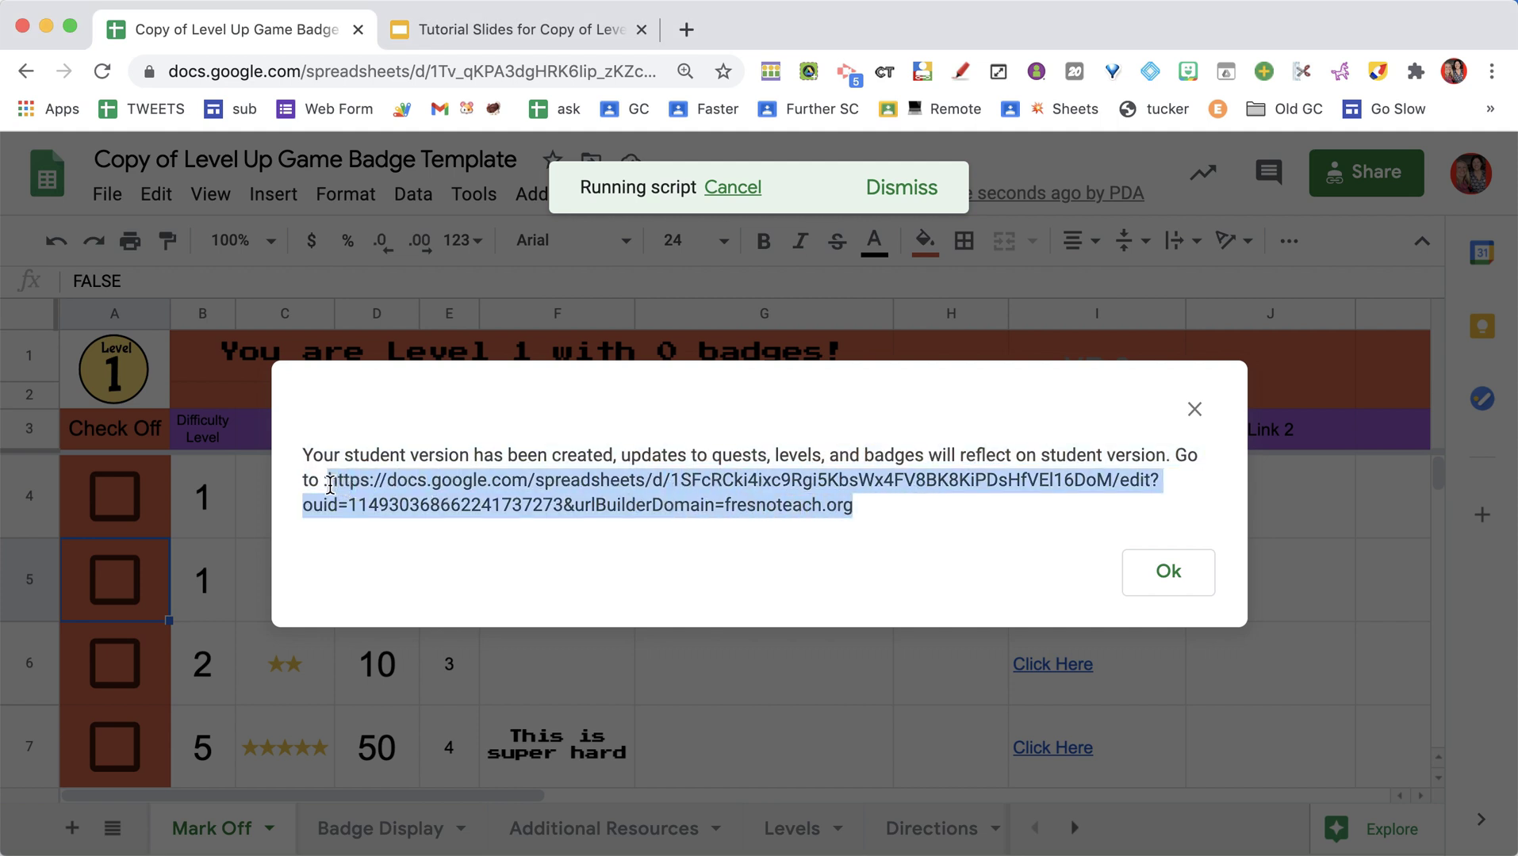
{"action": "key", "text": "super+c"}
{"action": "left_click", "coordinate": [1158, 571]}
Step: Open the copied student game link in a new browser tab
{"action": "key", "text": "super+t"}
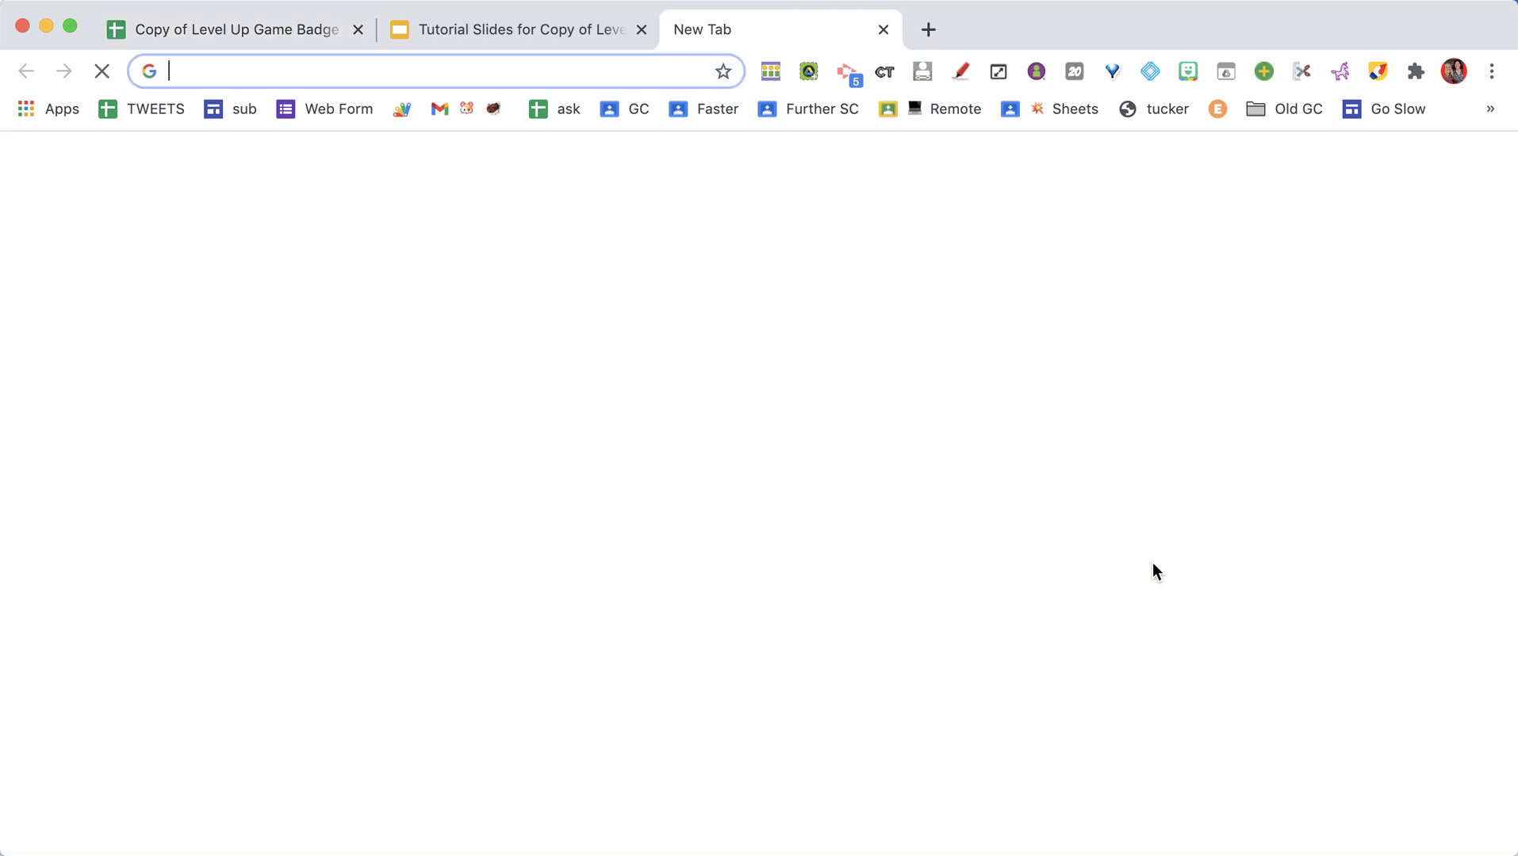
{"action": "key", "text": "super+v"}
{"action": "key", "text": "Return"}
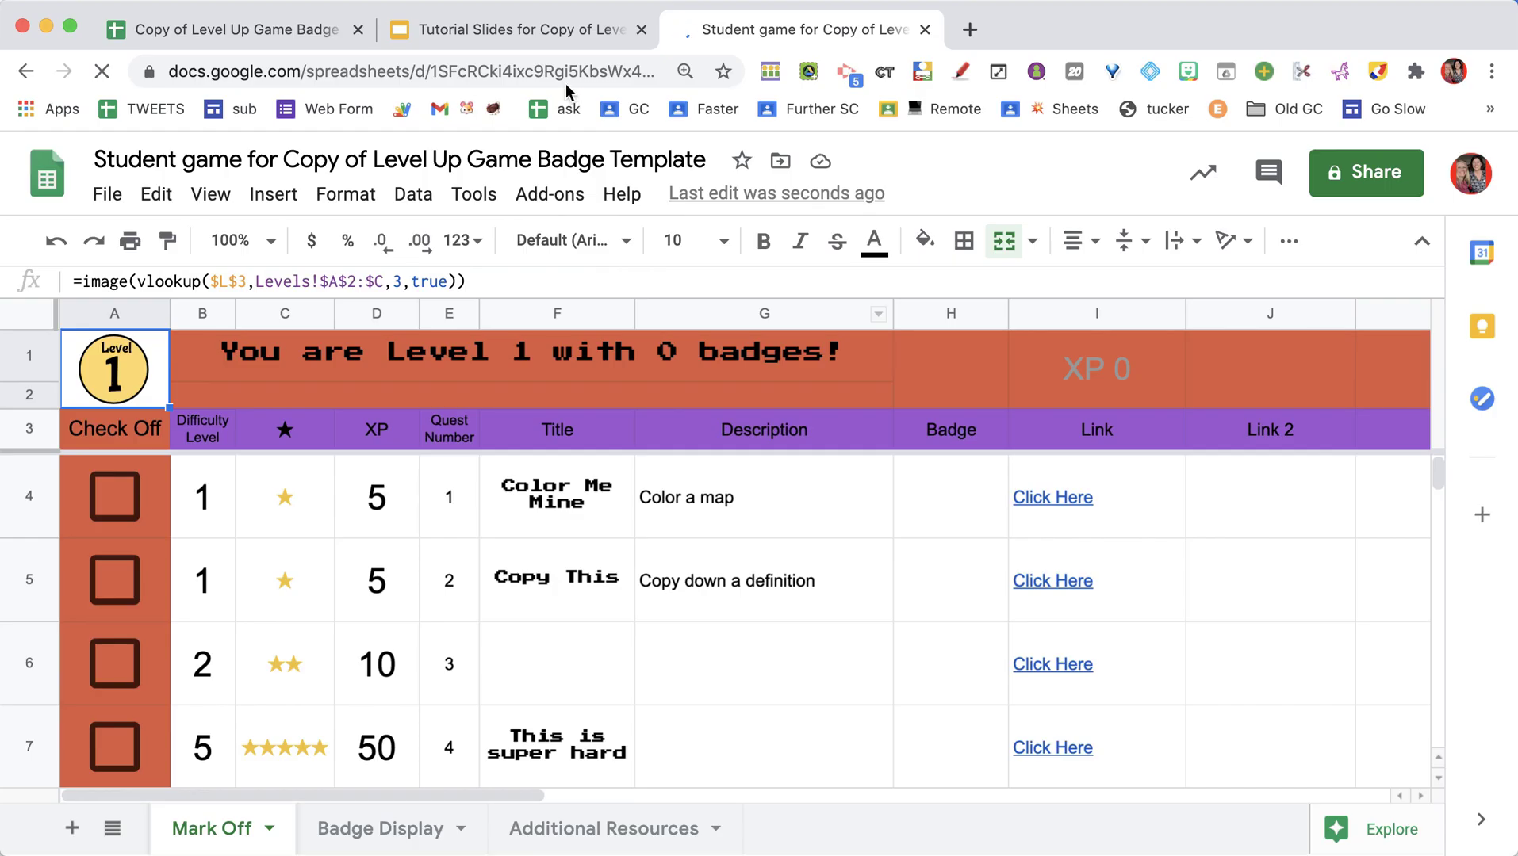
Step: Return to the template spreadsheet and view its Game Designer commands
{"action": "left_click", "coordinate": [285, 29]}
{"action": "left_click", "coordinate": [668, 194]}
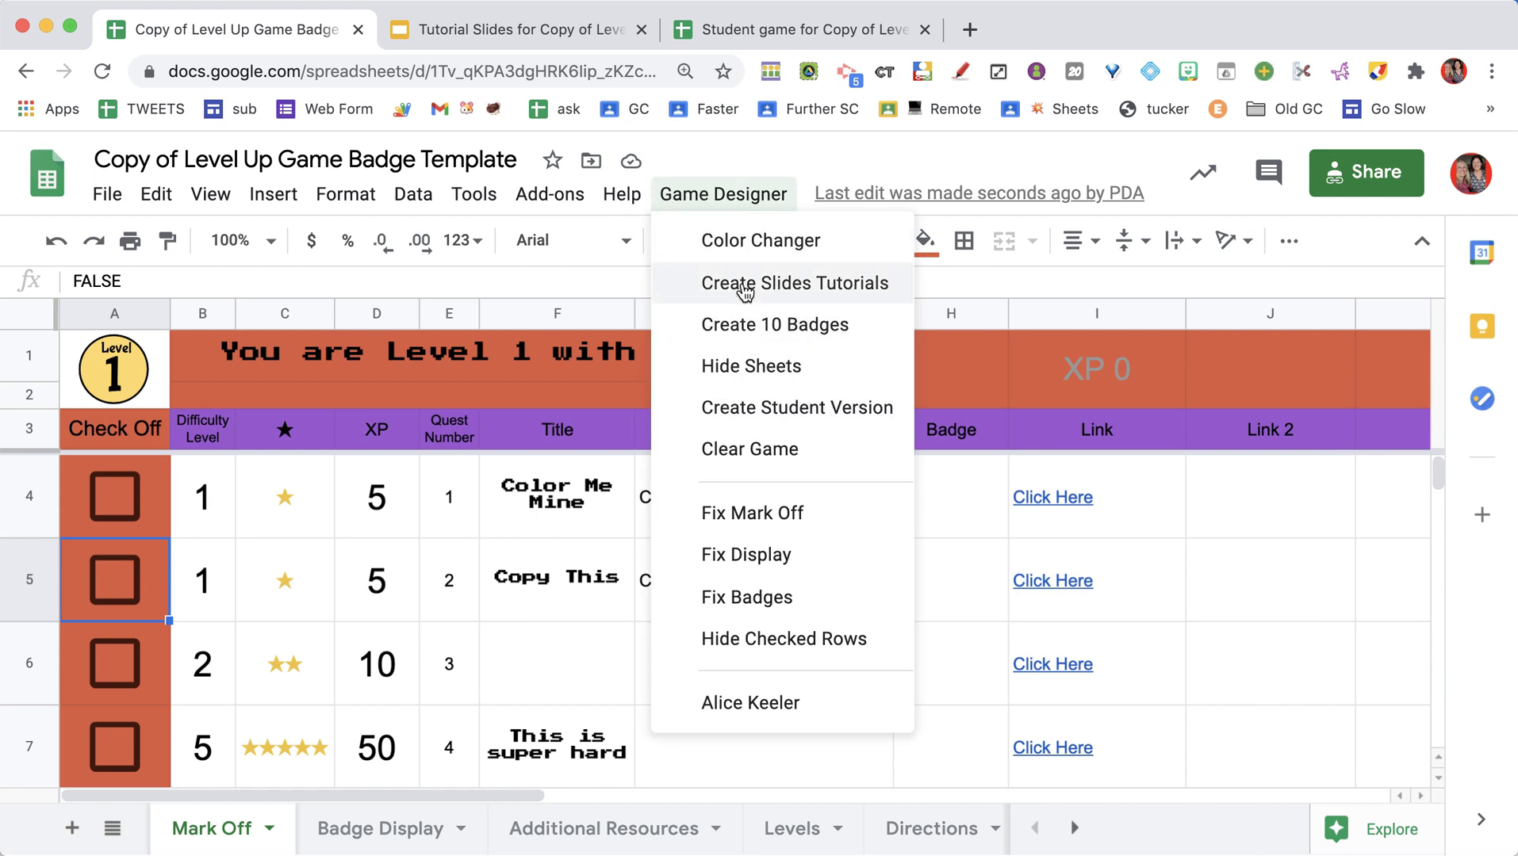
Step: Switch to the student game and check off quests 1 and 2 on its Mark Off sheet
{"action": "left_click", "coordinate": [745, 33]}
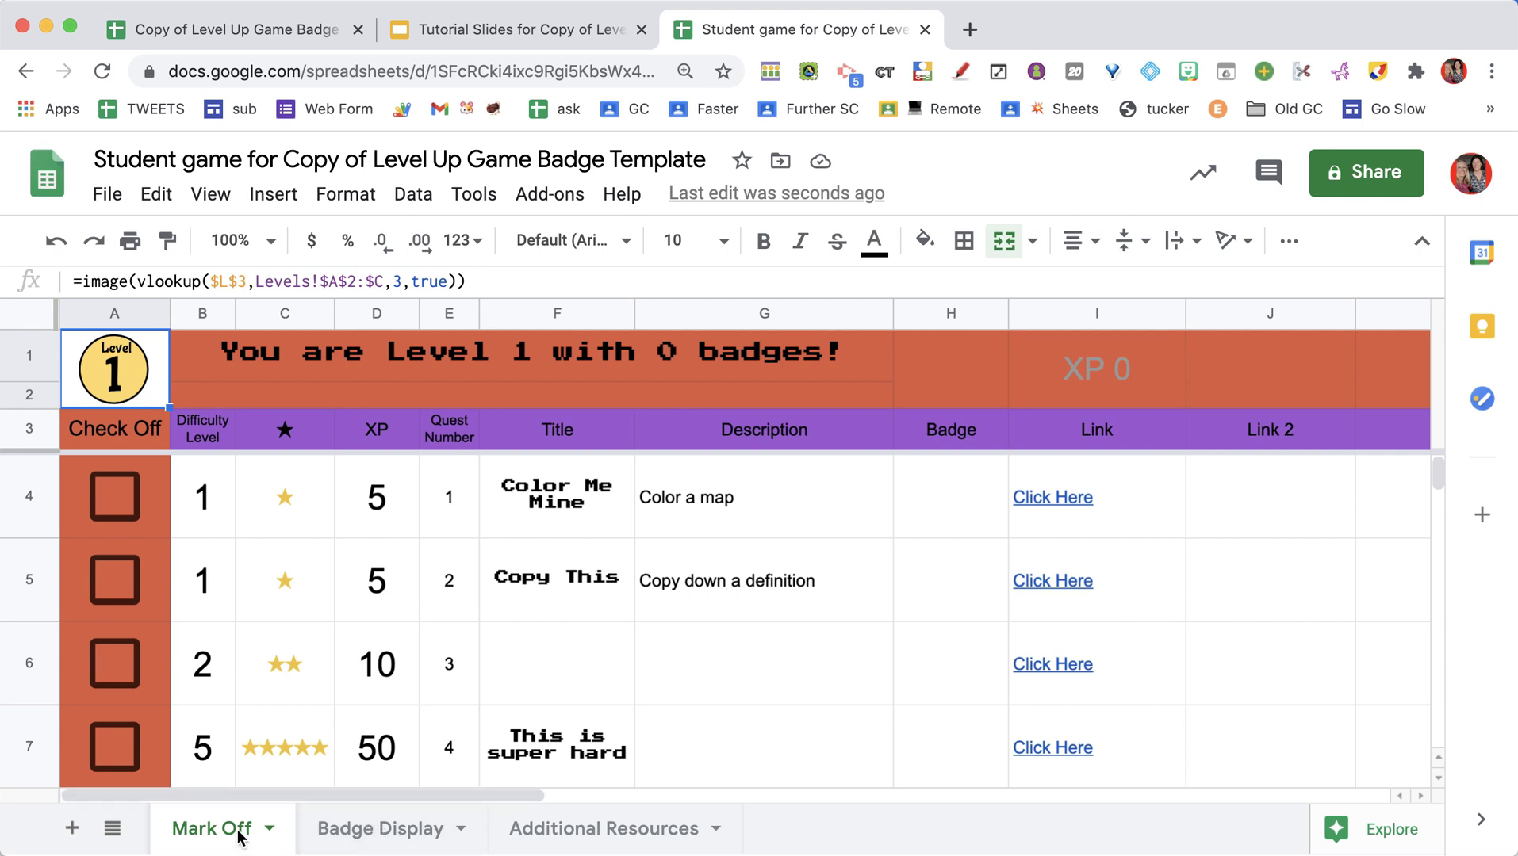
{"action": "left_click", "coordinate": [121, 495]}
{"action": "left_click", "coordinate": [117, 581]}
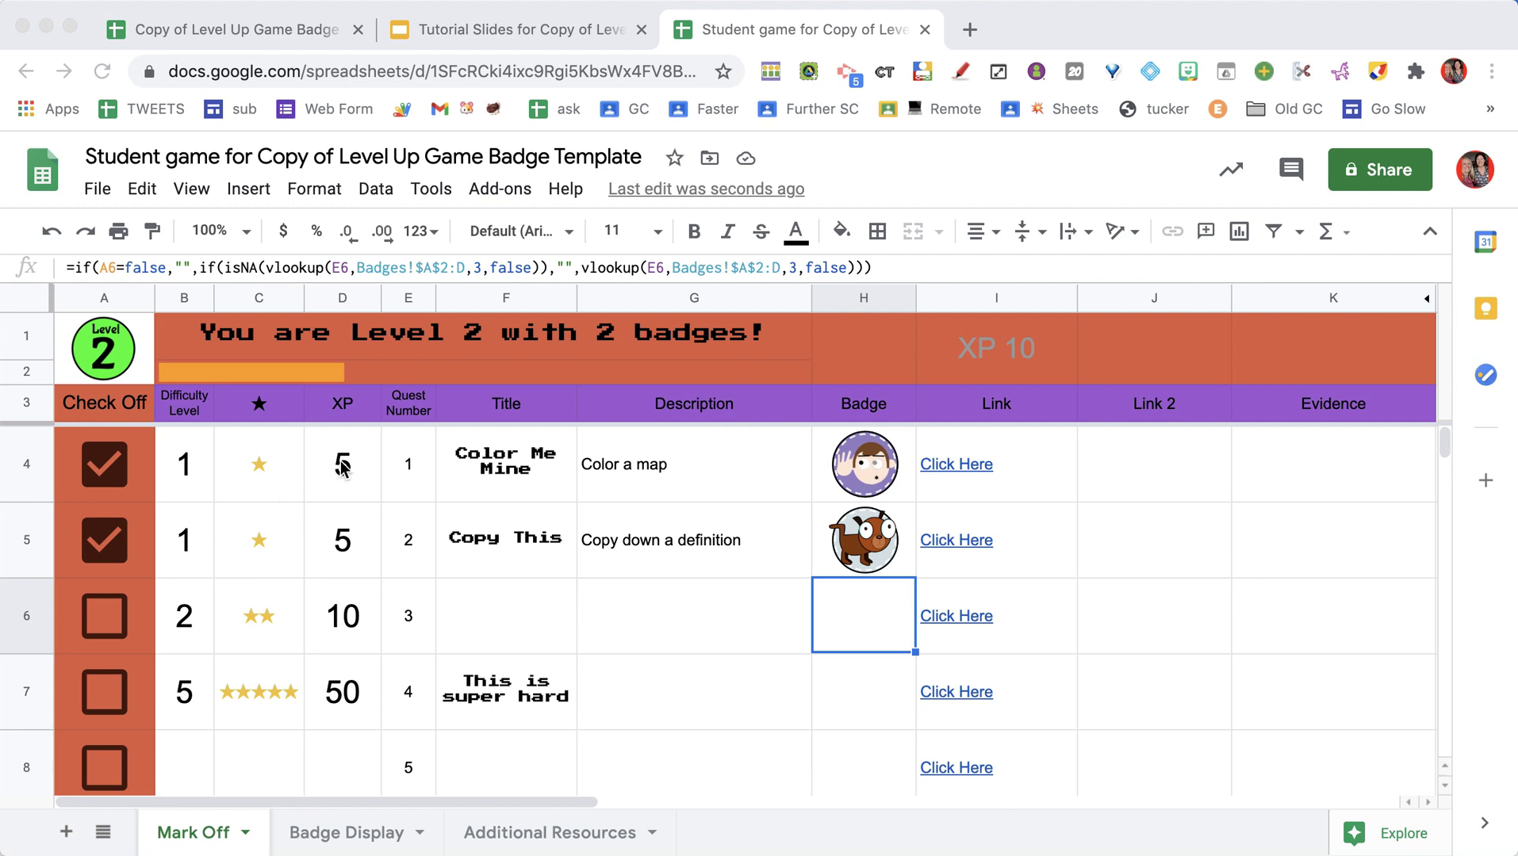
Step: Review the student game's quest titles and links, and open the tutorial slides linked for quest 3
{"action": "left_click_drag", "start_coordinate": [498, 470], "coordinate": [508, 646]}
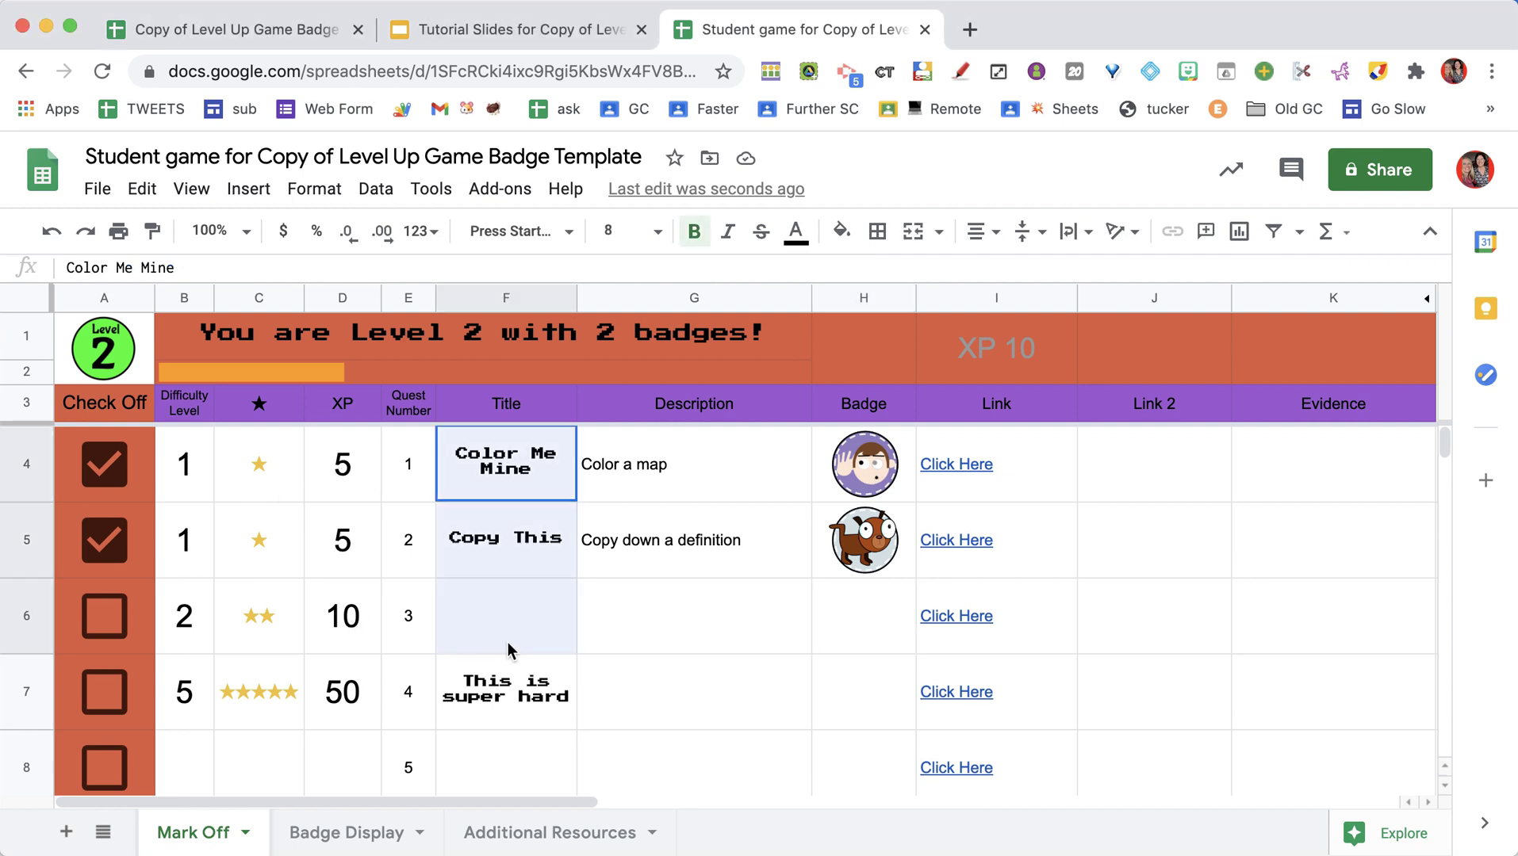
{"action": "left_click_drag", "start_coordinate": [1012, 491], "coordinate": [1005, 605]}
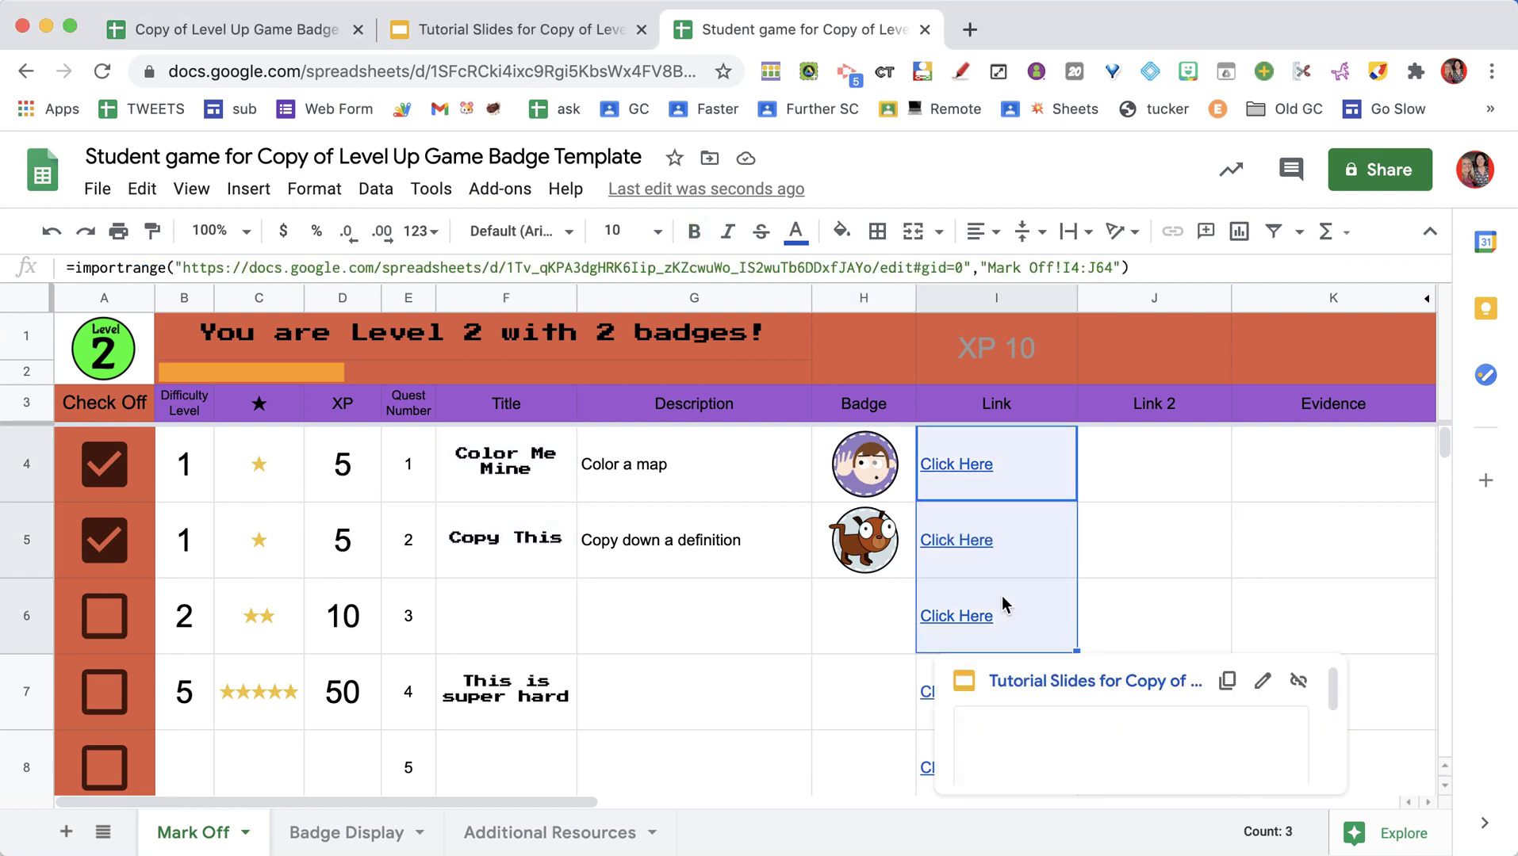
{"action": "left_click", "coordinate": [948, 634]}
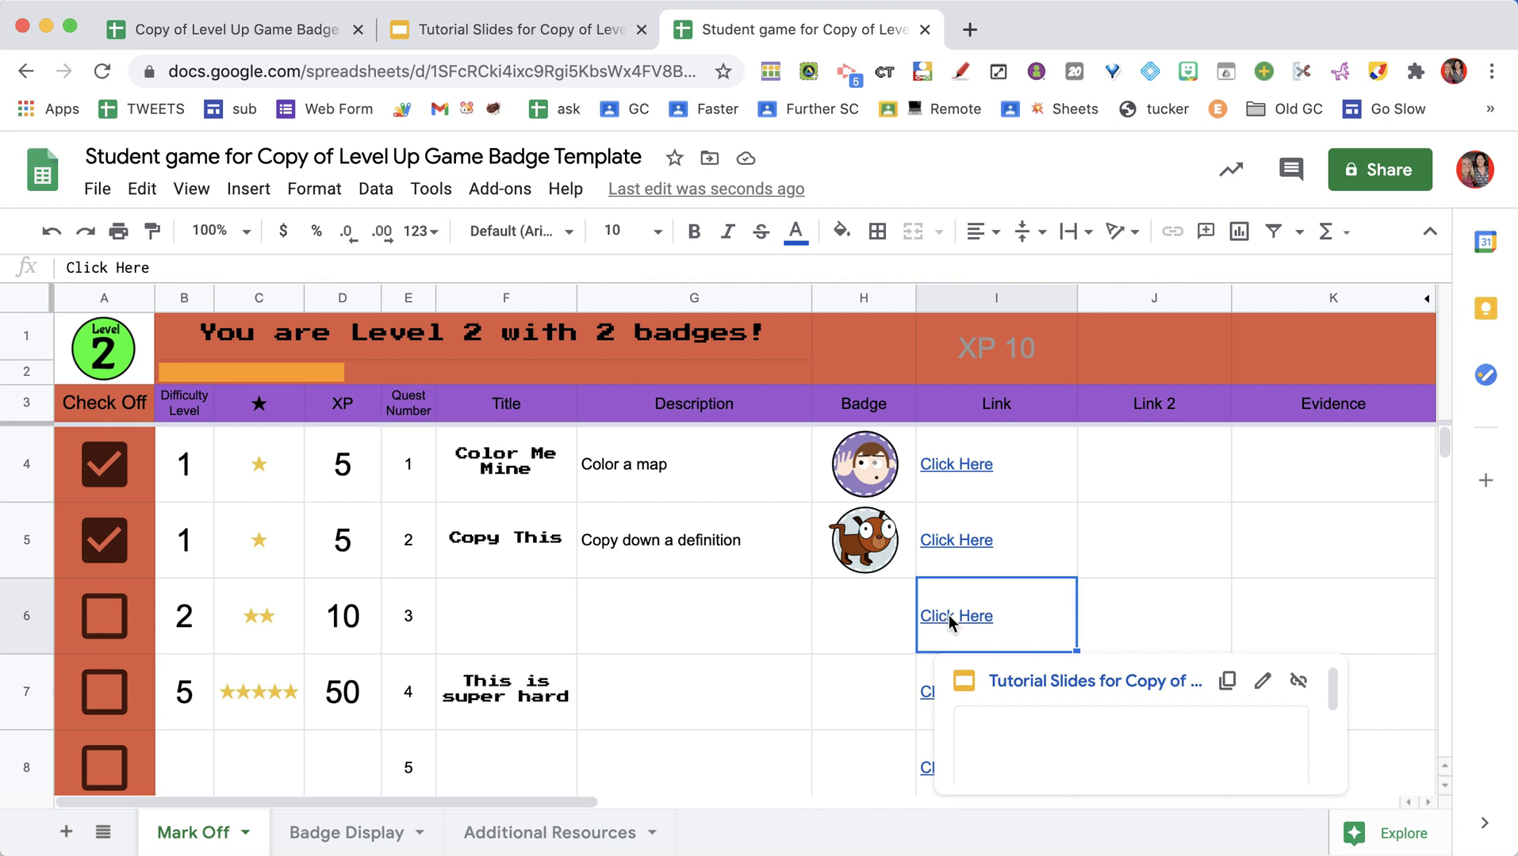
{"action": "left_click", "coordinate": [1040, 680]}
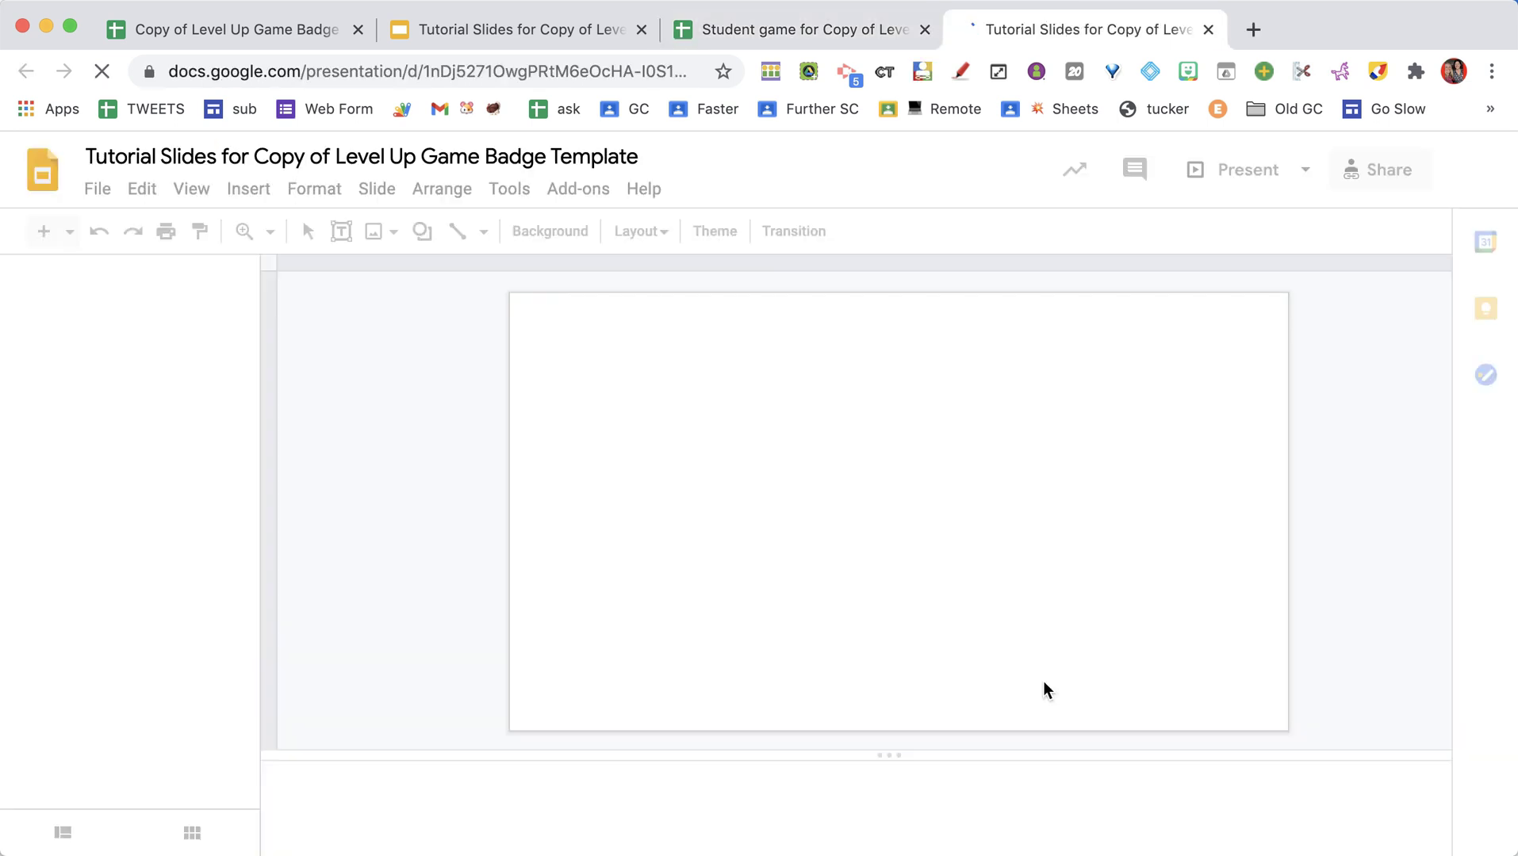